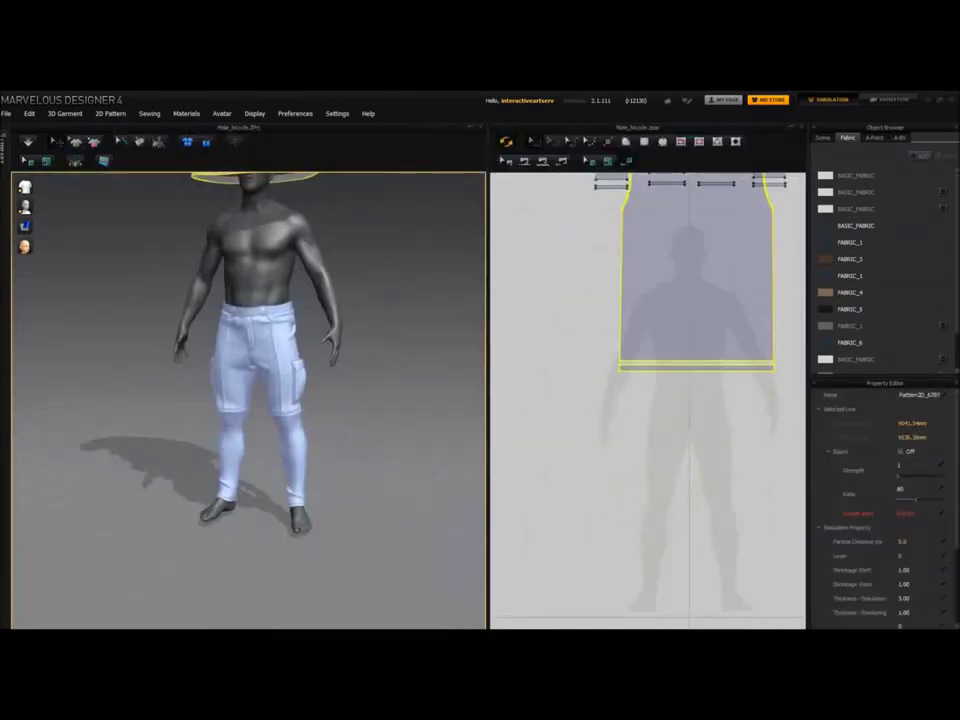
Step: Arrange the two sleeve pieces on either side of the T-shirt's front and back pieces in the 2D pattern
middle_click_drag(630, 350, 557, 491)
left_click_drag(488, 400, 388, 400)
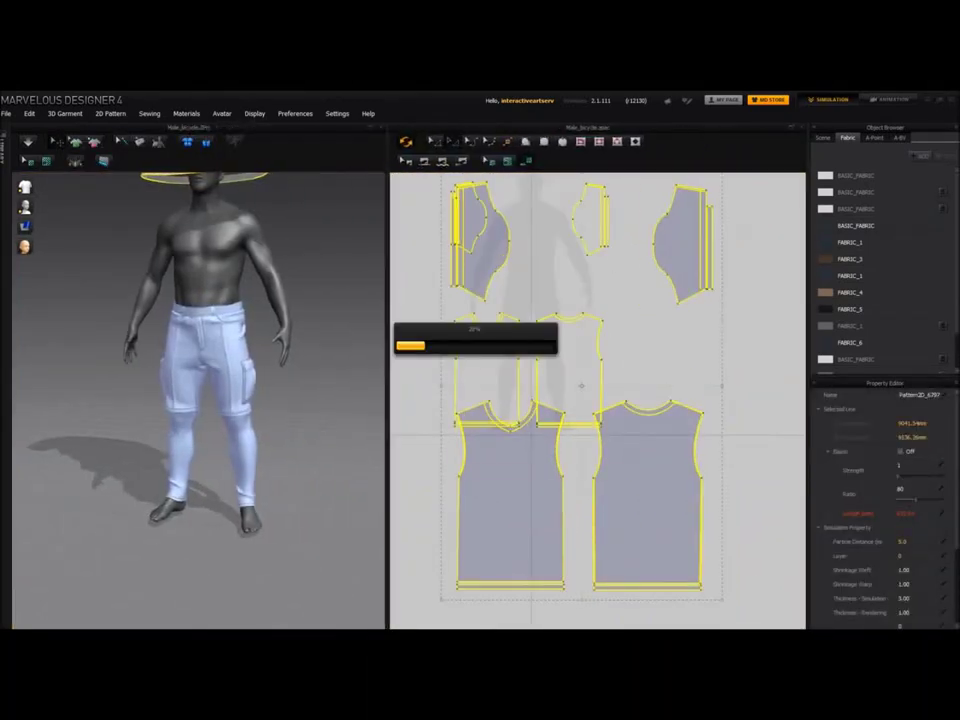
scroll(582, 400, "down", 3)
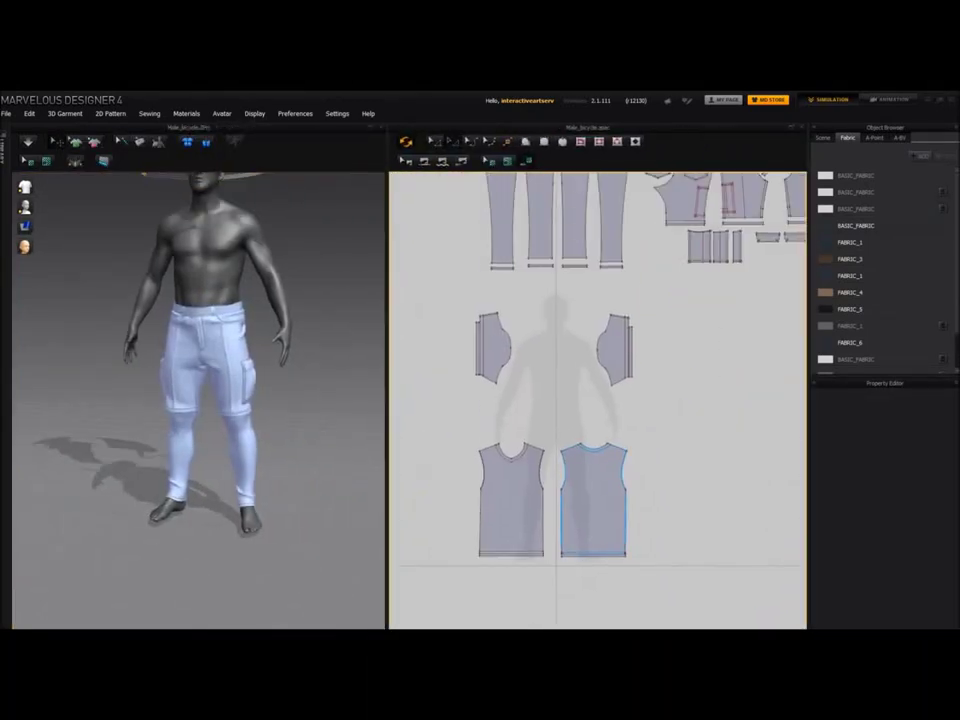
scroll(205, 380, "down", 3)
right_click_drag(240, 400, 215, 400)
middle_click_drag(597, 420, 597, 400)
left_click_drag(588, 262, 648, 356)
left_click_drag(616, 308, 658, 463)
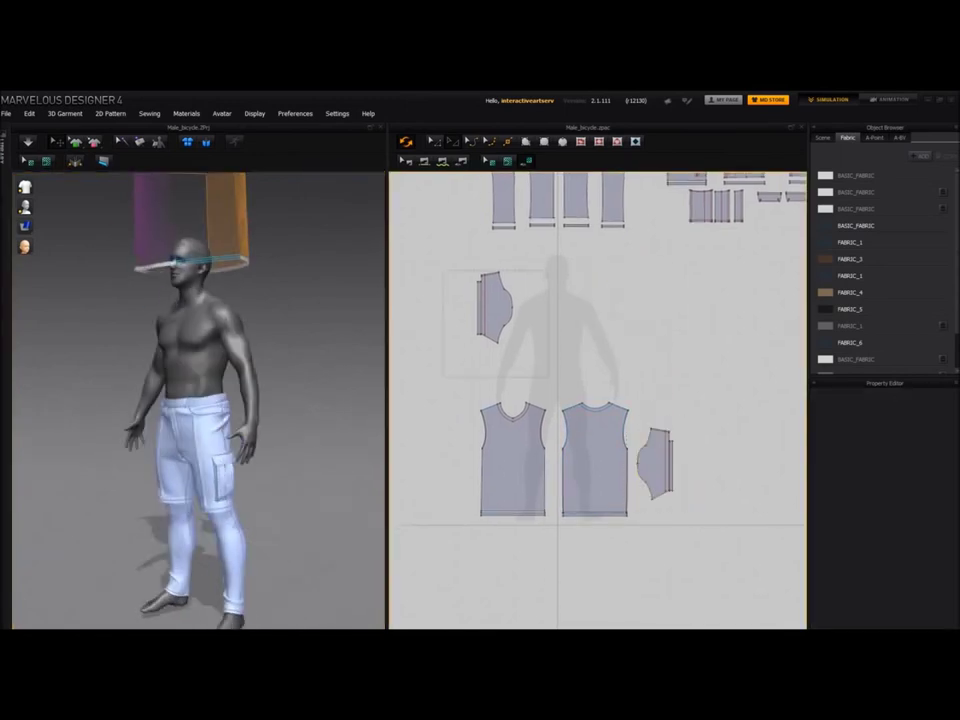
left_click_drag(466, 262, 524, 354)
left_click_drag(495, 308, 447, 459)
Step: Move all the T-shirt pieces up over the 2D silhouette and lower the garment onto the avatar's torso in 3D
left_click_drag(433, 350, 750, 568)
left_click_drag(534, 438, 540, 310)
scroll(205, 380, "down", 5)
left_click_drag(198, 266, 195, 396)
scroll(598, 400, "up", 1)
Step: Set the particle distance of the T-shirt pieces to 20 mm
left_click(904, 542)
type("20")
key("Return")
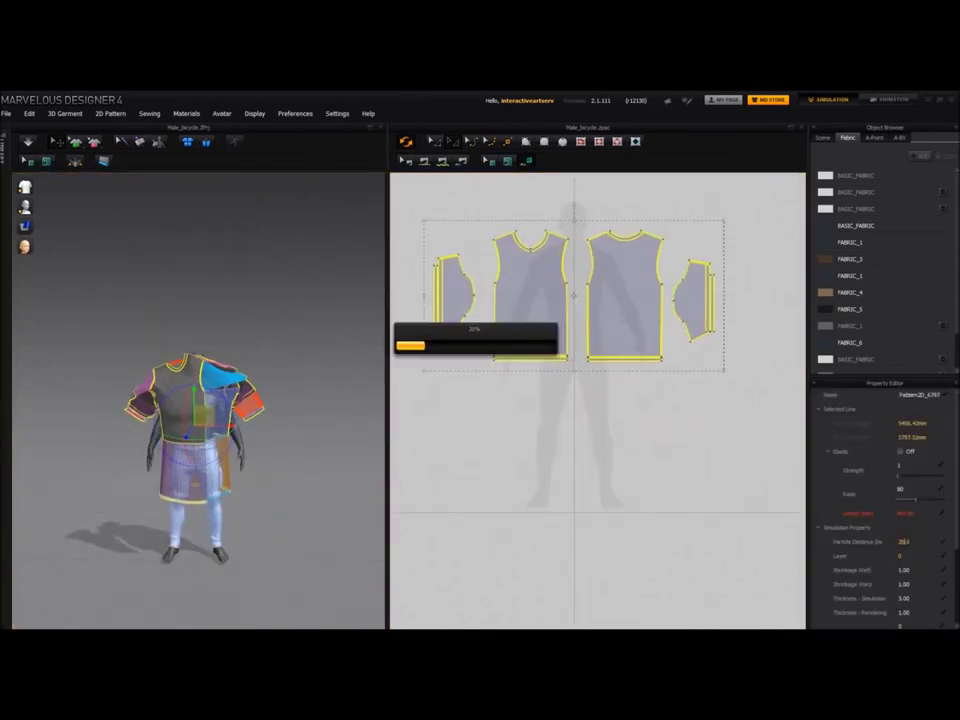
Step: Try simulating the T-shirt pieces on the avatar and undo the result
scroll(884, 540, "down", 3)
scroll(200, 400, "up", 4)
right_click_drag(230, 420, 285, 420)
scroll(200, 400, "up", 1)
key("space")
key("ctrl+z")
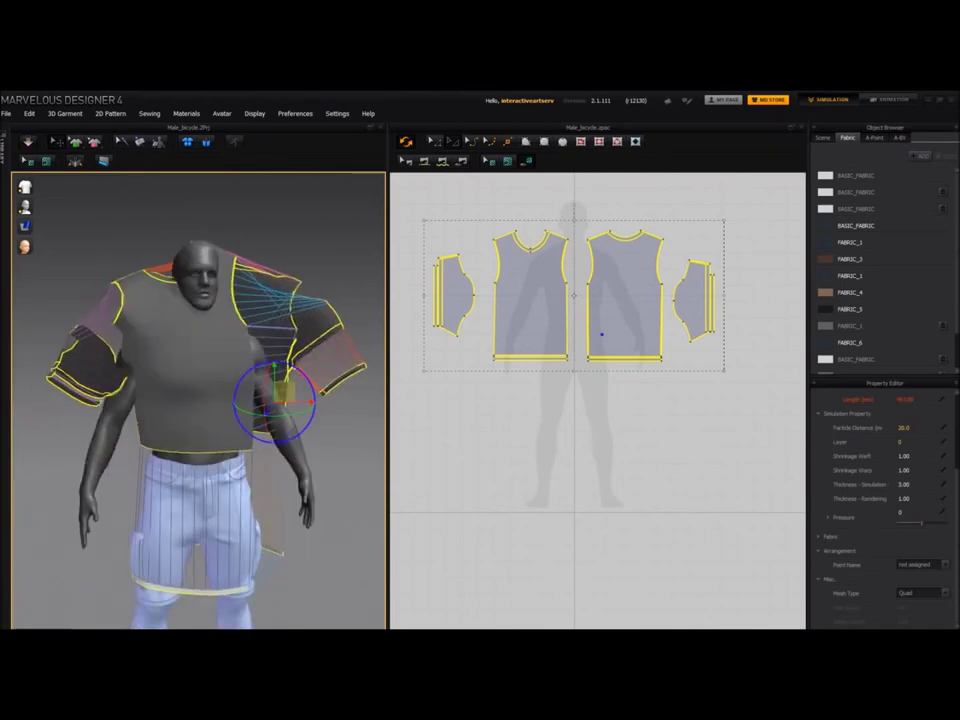
Step: Lower the T-shirt pieces slightly on the avatar and pull the back and front fabric into place during simulation
left_click_drag(285, 392, 283, 433)
key("space")
right_click_drag(236, 461, 130, 455)
left_click_drag(220, 420, 342, 523)
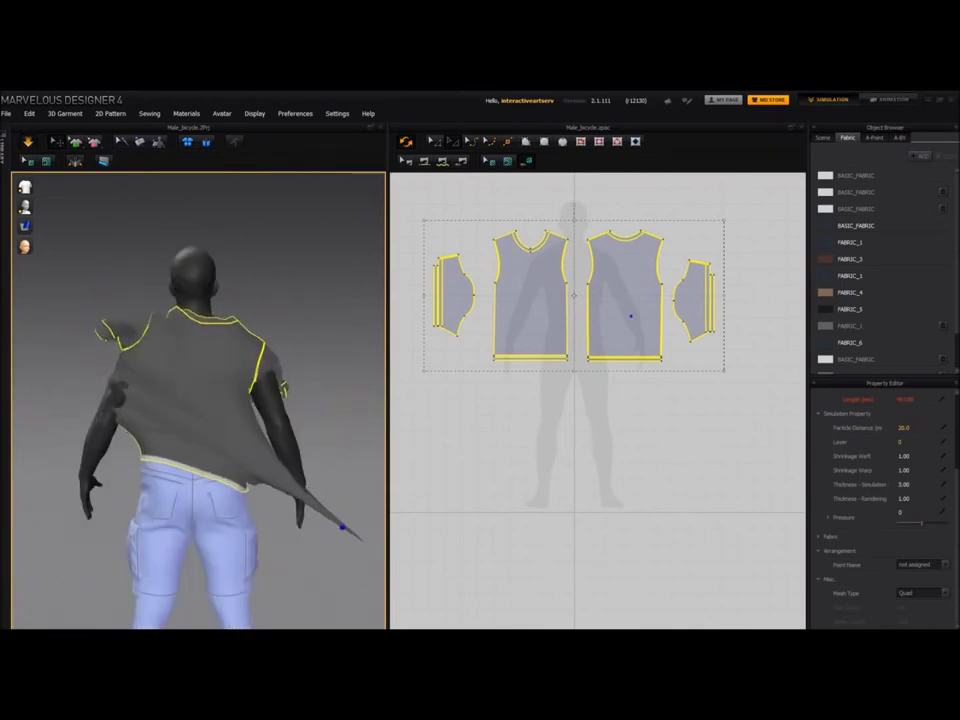
right_click_drag(236, 461, 130, 455)
left_click_drag(212, 400, 216, 478)
scroll(567, 300, "up", 2)
middle_click_drag(567, 300, 567, 387)
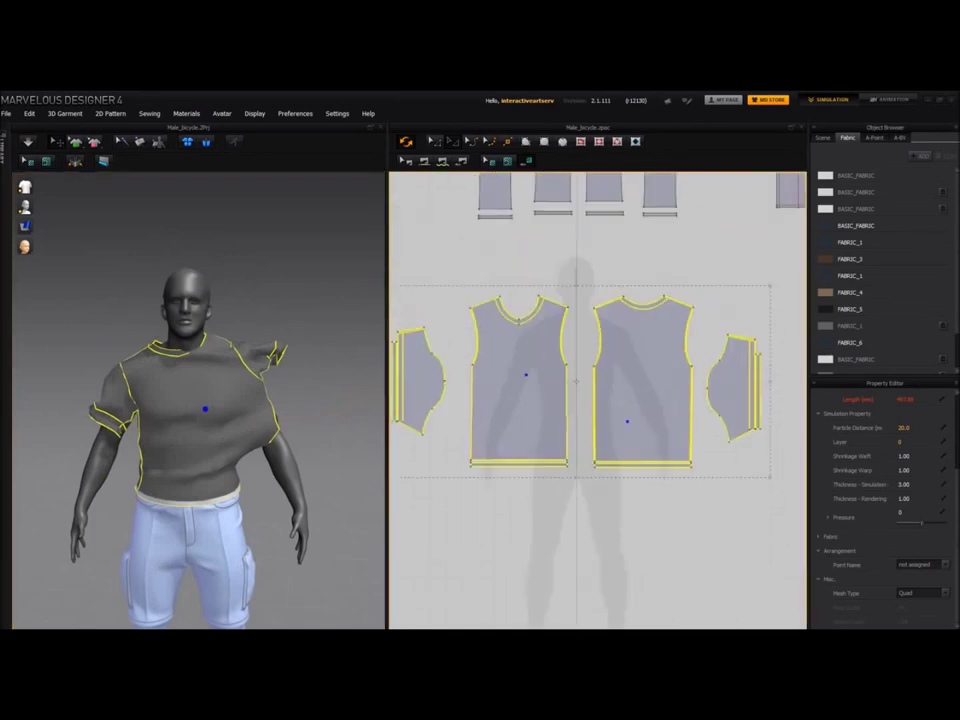
Step: Sew the adjacent side edges of the front and back pieces together
right_click_drag(230, 430, 200, 430)
key("n")
left_click(595, 414)
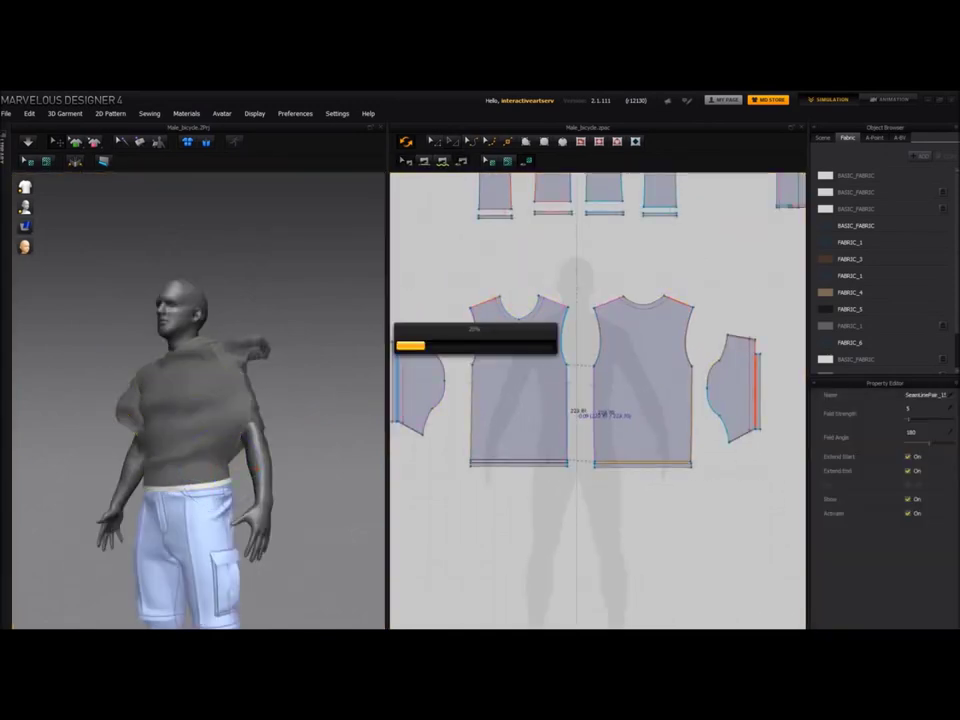
middle_click_drag(600, 400, 623, 396)
Step: Select all the T-shirt pieces and simulate the garment again on the avatar
left_click_drag(403, 272, 798, 488)
key("a")
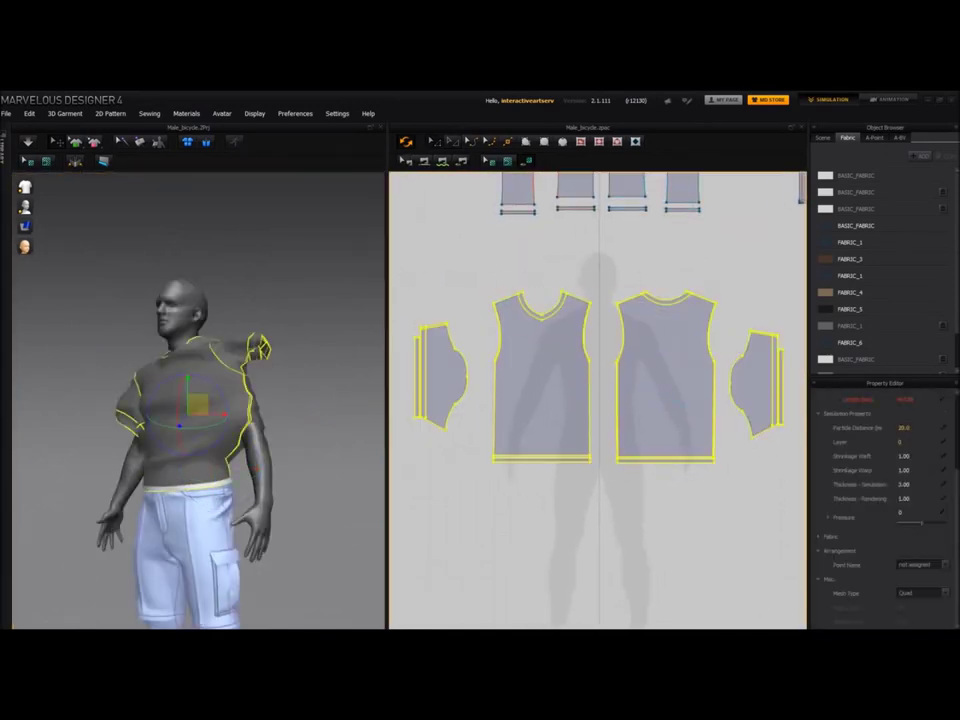
right_click_drag(250, 430, 262, 430)
key("space")
right_click_drag(180, 410, 260, 400)
key("space")
right_click(169, 398)
left_click(237, 258)
left_click(221, 381)
key("space")
Step: Sew the short ends of the cuff strip together on the sleeve beside the back piece
left_click_drag(403, 272, 798, 488)
scroll(240, 348, "up", 4)
right_click_drag(240, 348, 245, 310)
left_click(261, 298)
scroll(745, 385, "up", 3)
middle_click_drag(745, 385, 600, 415)
key("b")
left_click(642, 420)
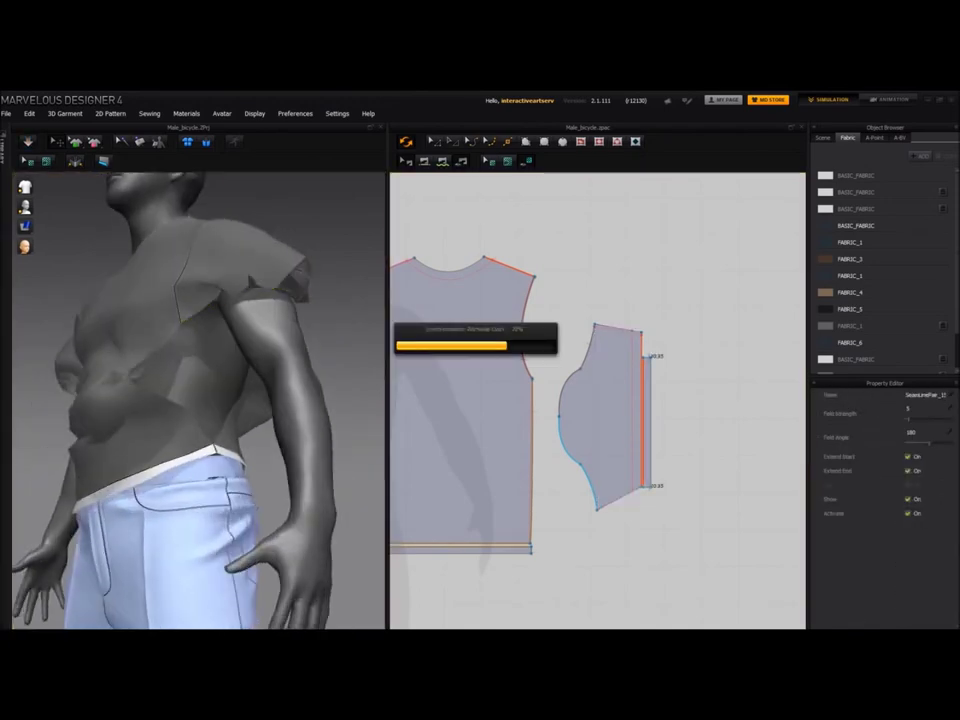
Step: Simulate the T-shirt and adjust the drape around the avatar's left sleeve and back
key("space")
right_click_drag(240, 380, 262, 335)
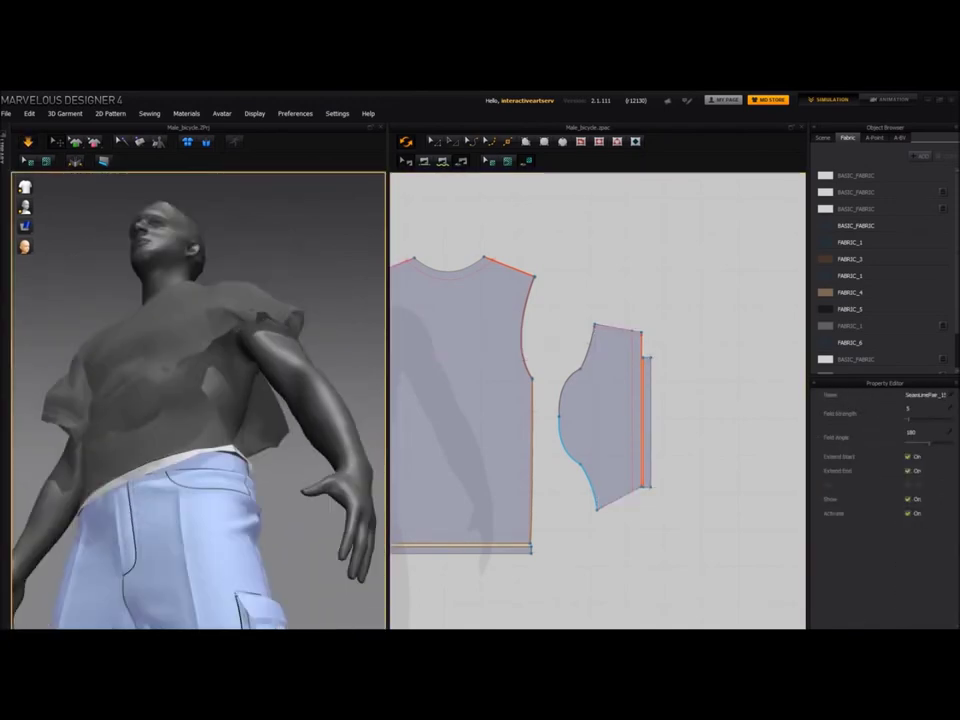
right_click_drag(261, 379, 236, 292)
scroll(236, 292, "up", 3)
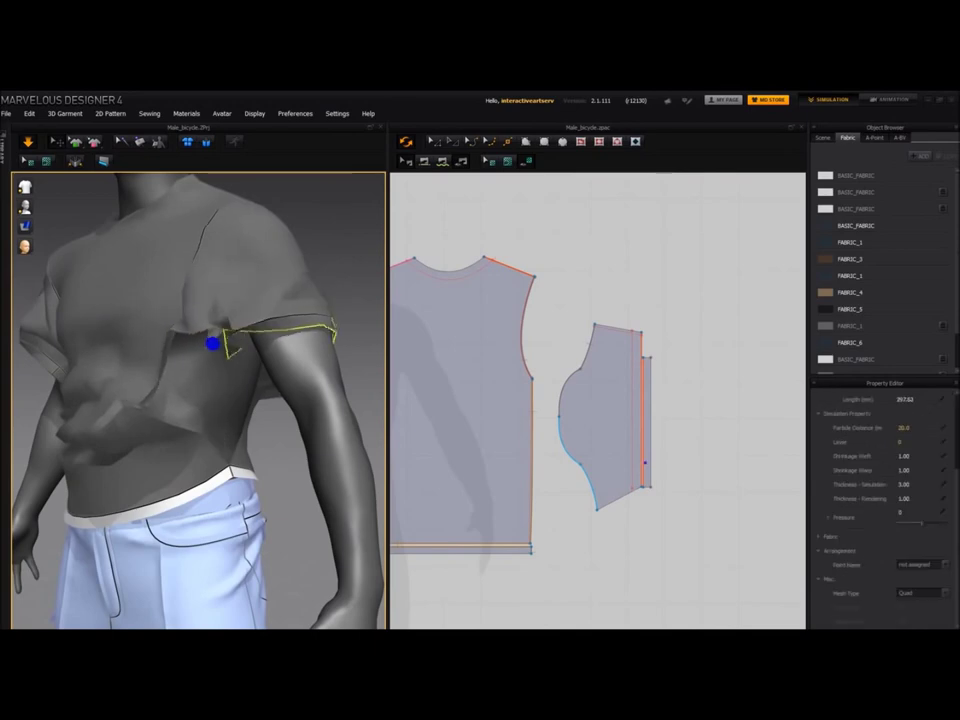
right_click_drag(252, 369, 144, 358)
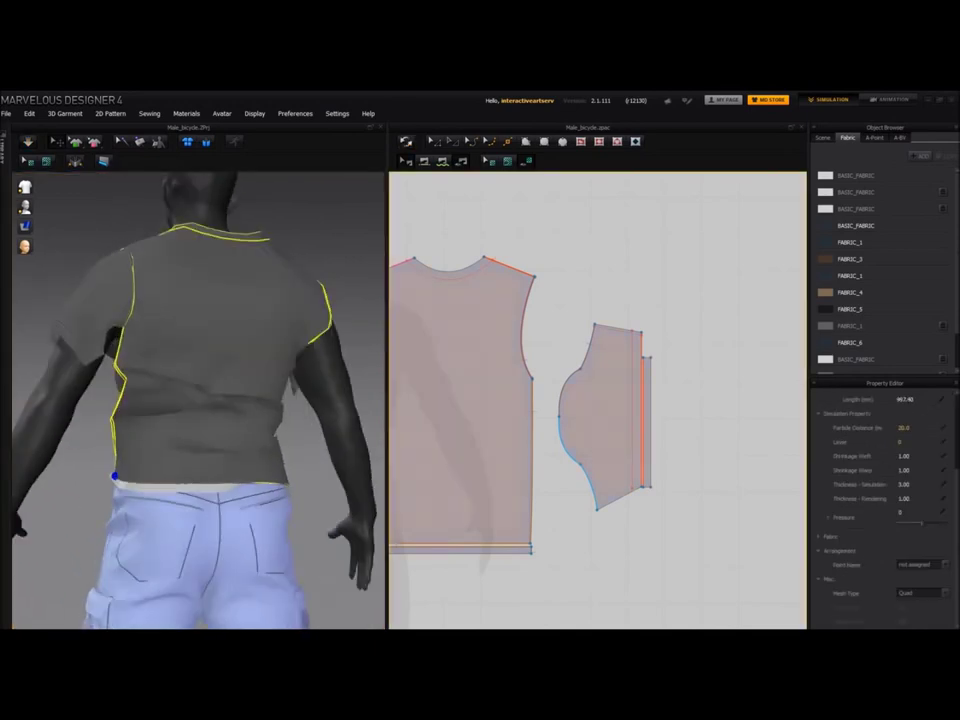
key("space")
Step: Sew the upper and lower underarm edges together on the sleeve beside the back piece
key("n")
scroll(578, 498, "up", 2)
left_click(632, 278)
left_click(634, 499)
Step: Sew the remaining outer side edges of the front and back pieces together
scroll(560, 345, "down", 3)
middle_click_drag(560, 345, 740, 345)
left_click(533, 407)
left_click(715, 407)
right_click_drag(150, 400, 235, 395)
key("ctrl+z")
left_click(124, 424)
left_click(533, 407)
left_click(573, 409)
Step: Pull the T-shirt's hem and right sleeve fabric into place around the avatar during simulation
scroll(563, 474, "up", 3)
right_click_drag(150, 400, 330, 400)
left_click_drag(120, 325, 109, 321)
mouse_move(289, 476)
left_mouse_down()
mouse_move(325, 533)
mouse_move(292, 493)
left_mouse_up()
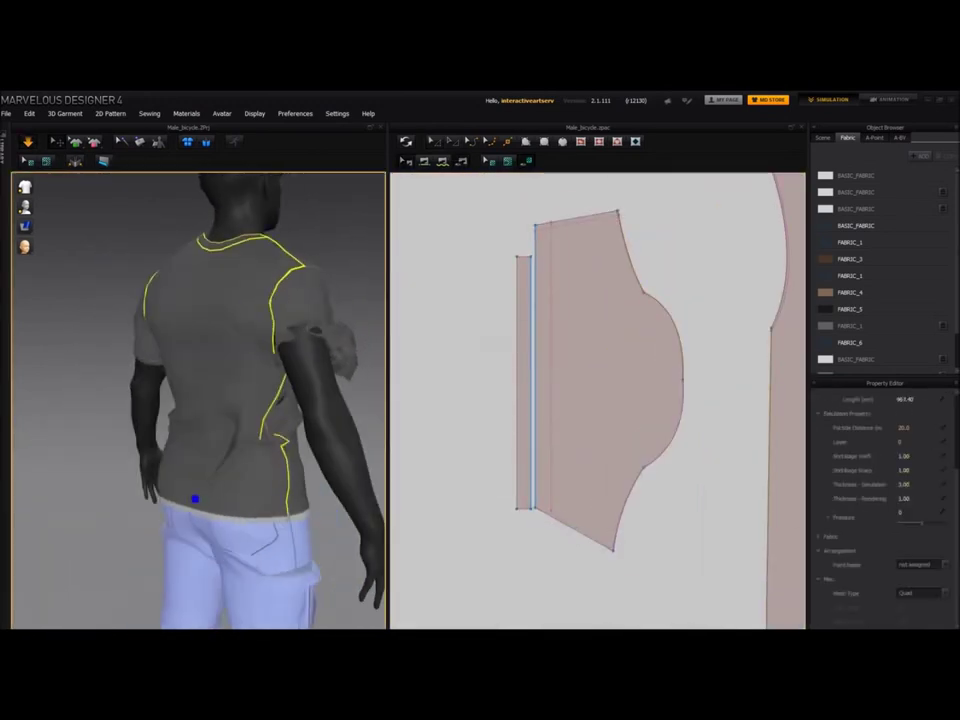
left_click_drag(318, 318, 264, 268)
right_click_drag(264, 300, 205, 302)
left_click_drag(212, 388, 292, 345)
left_click_drag(94, 193, 279, 328)
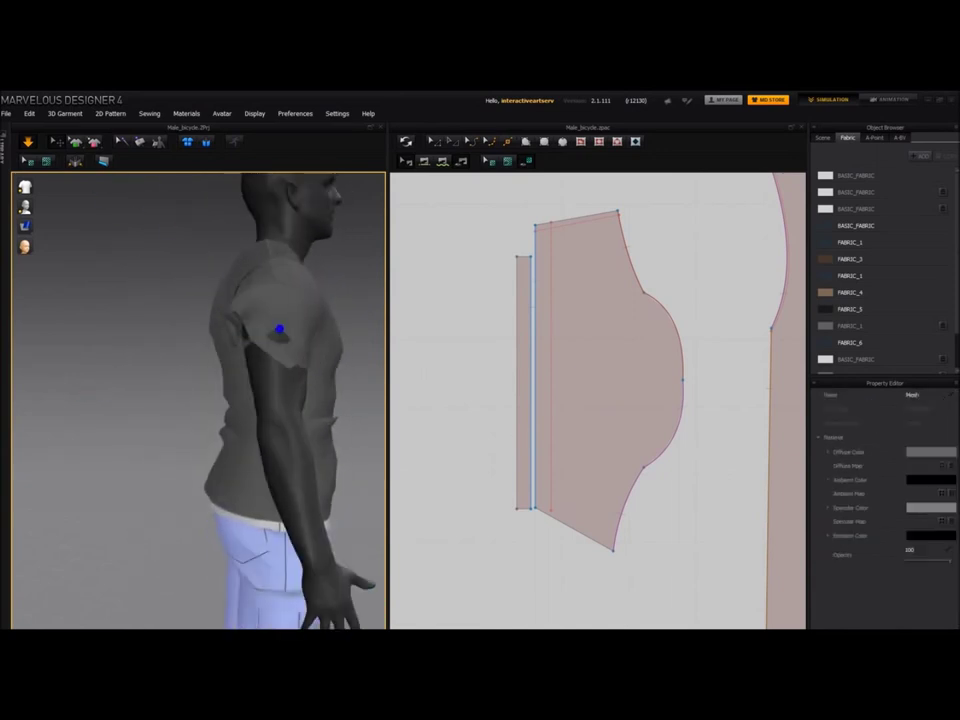
Step: Smooth the avatar's right sleeve around the upper arm and straighten the T-shirt body during simulation
right_click_drag(279, 328, 345, 330)
left_click_drag(350, 372, 380, 340)
left_click_drag(302, 388, 294, 406)
right_click_drag(286, 406, 160, 386)
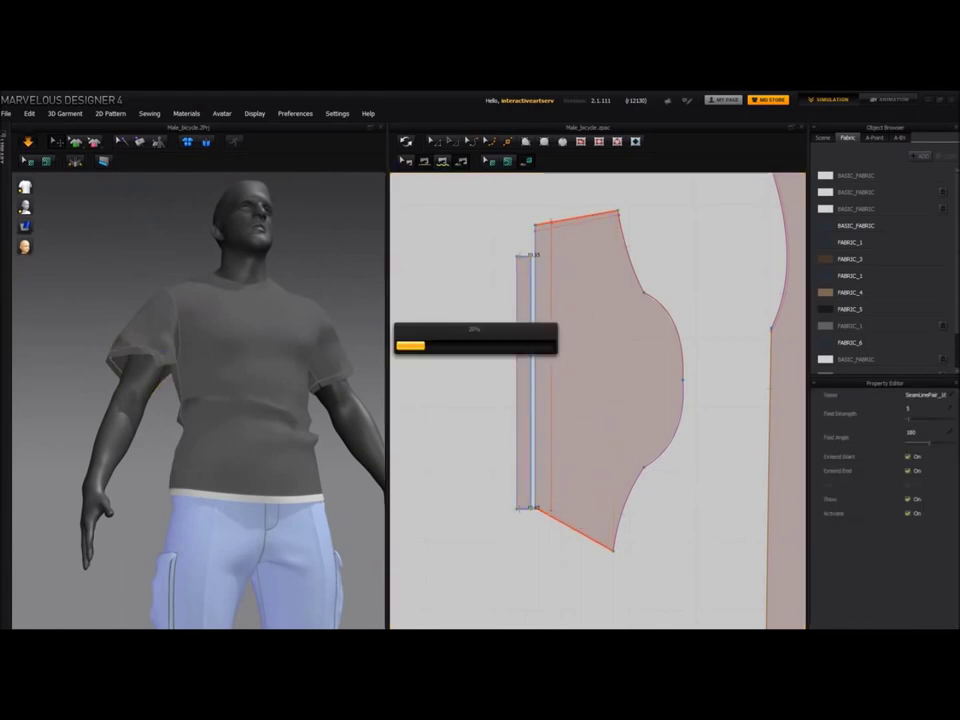
right_click_drag(250, 390, 215, 375)
scroll(200, 400, "down", 5)
Step: Hide all the trouser and shorts pieces on the avatar
key("a")
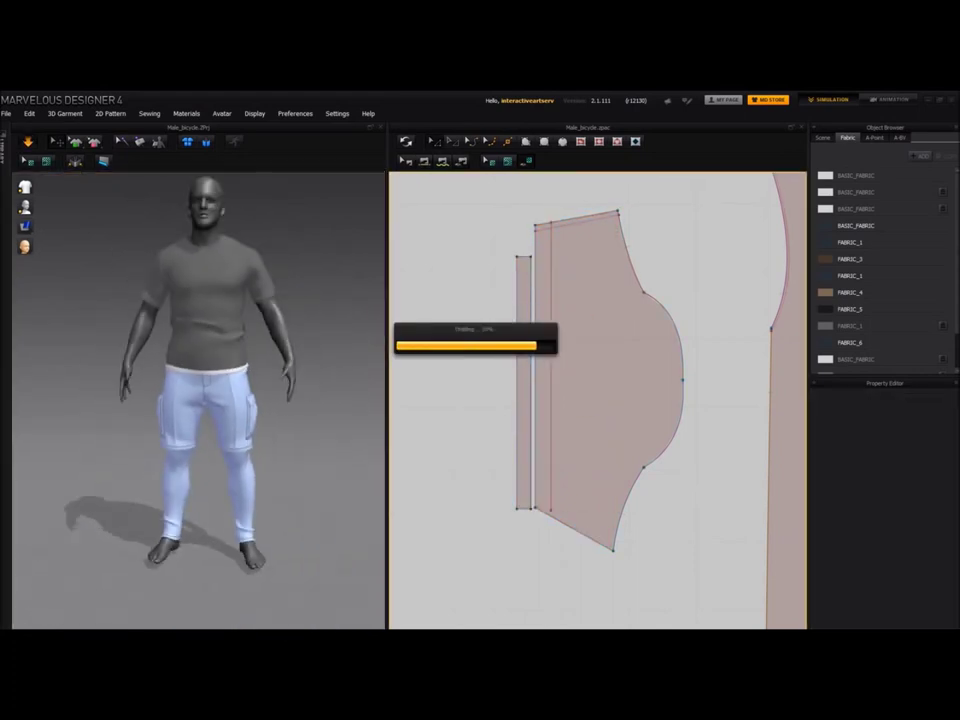
scroll(598, 400, "down", 8)
scroll(420, 500, "down", 4)
left_click_drag(431, 259, 769, 396)
scroll(430, 520, "up", 6)
right_click(242, 415)
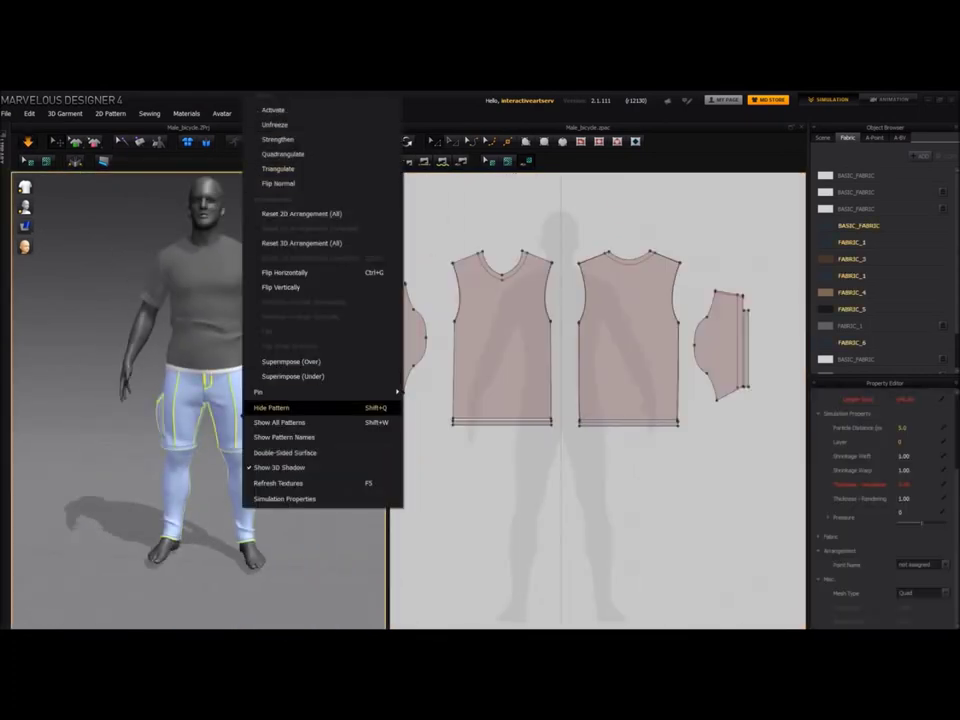
left_click(271, 408)
Step: Lengthen the avatar's right sleeve by moving its cuff end outward, and synchronize the pattern with the 3D garment
right_click_drag(271, 420, 238, 425)
scroll(238, 425, "up", 1)
middle_click_drag(470, 470, 628, 480)
key("z")
left_click_drag(515, 280, 548, 412)
left_click_drag(531, 350, 494, 350)
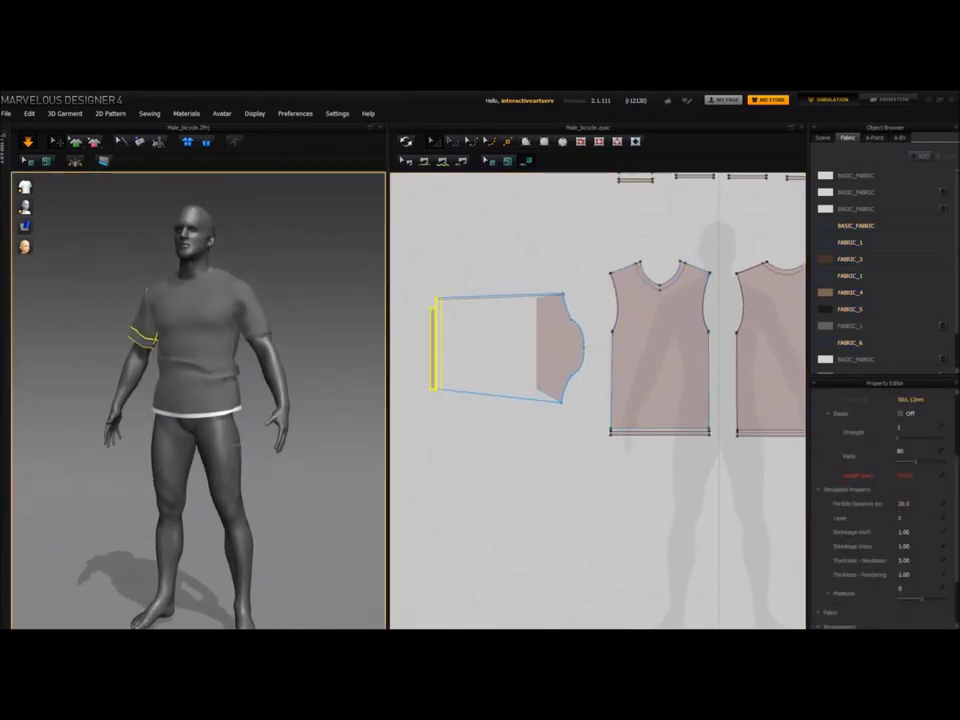
right_click_drag(237, 441, 262, 440)
left_click(406, 142)
right_click_drag(205, 430, 290, 430)
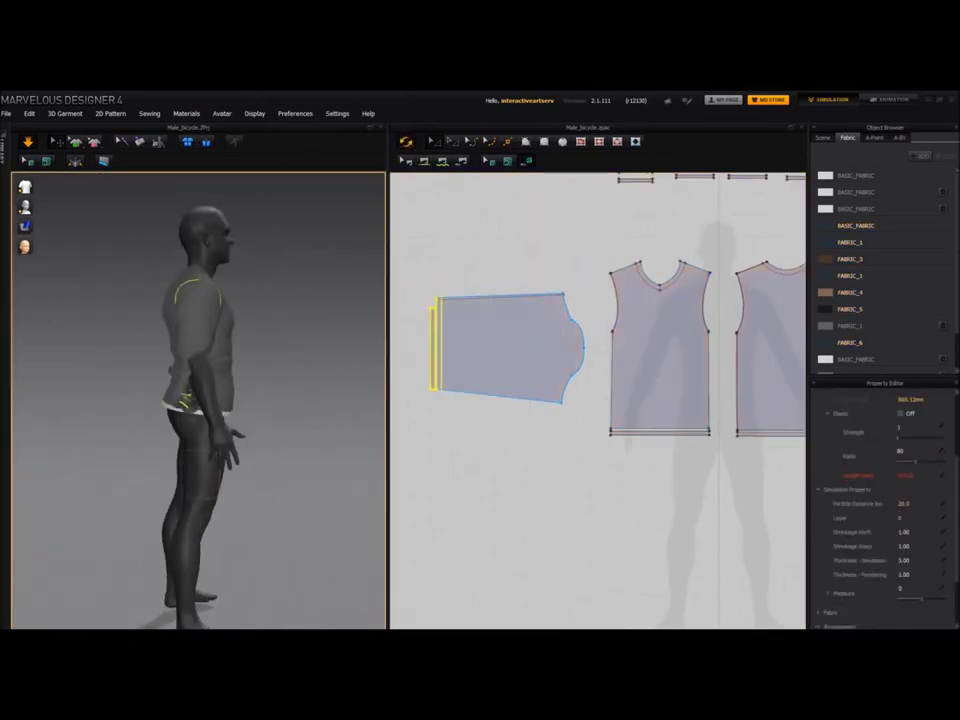
Step: Pull the lengthened right sleeve outward and let it settle along the avatar's arm
right_click_drag(215, 368, 130, 368)
left_click_drag(112, 328, 81, 289)
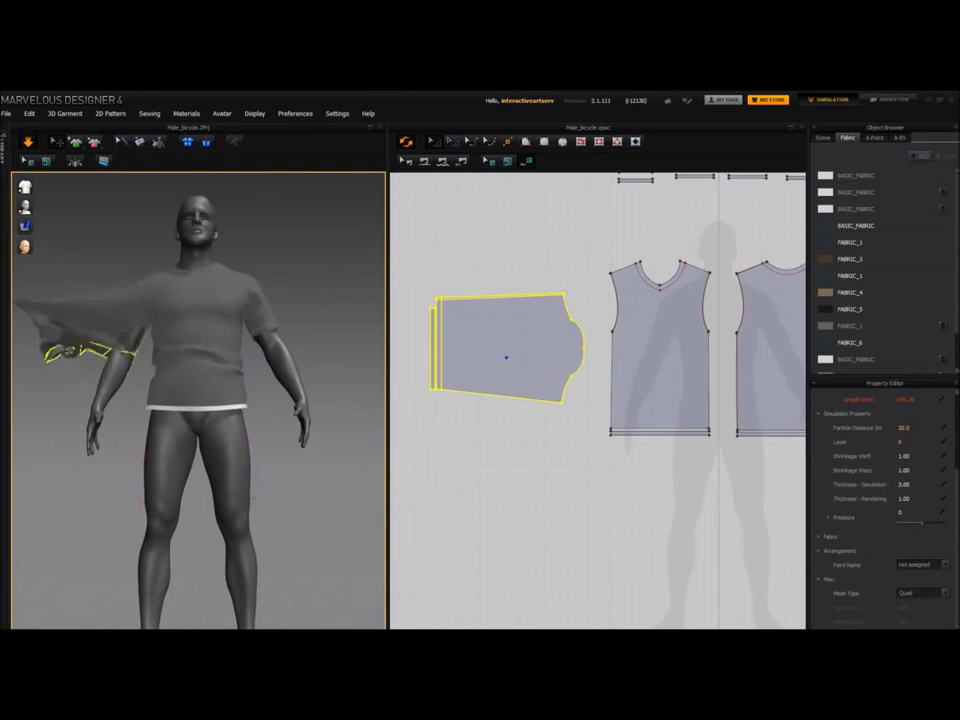
left_click(424, 161)
middle_click_drag(560, 330, 622, 363)
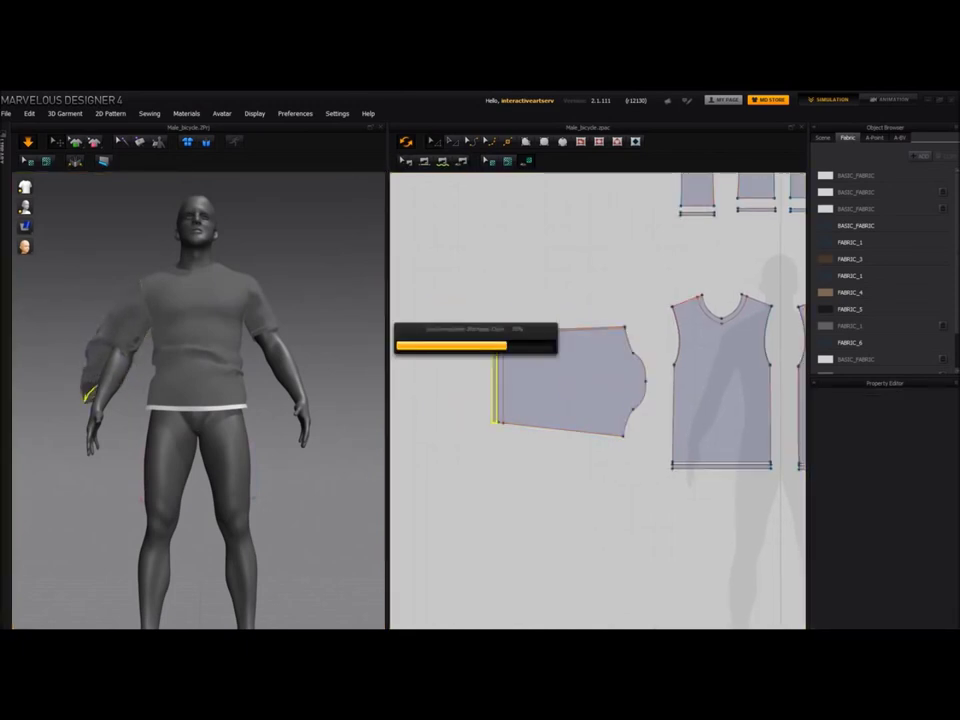
Step: Delete the cuff strips and hem lines from both sleeve pieces
left_click(565, 380)
key("Delete")
middle_click_drag(795, 382, 400, 380)
left_click(441, 381)
scroll(440, 365, "up", 5)
key("Delete")
key("Delete")
scroll(520, 380, "down", 6)
Step: Place the short sleeve below the long one and sew the long sleeve's underarm edges together
left_click_drag(730, 368, 446, 468)
middle_click_drag(450, 400, 659, 424)
scroll(659, 424, "up", 3)
left_click(500, 500)
right_click_drag(250, 480, 310, 470)
left_click(610, 426)
left_click(28, 142)
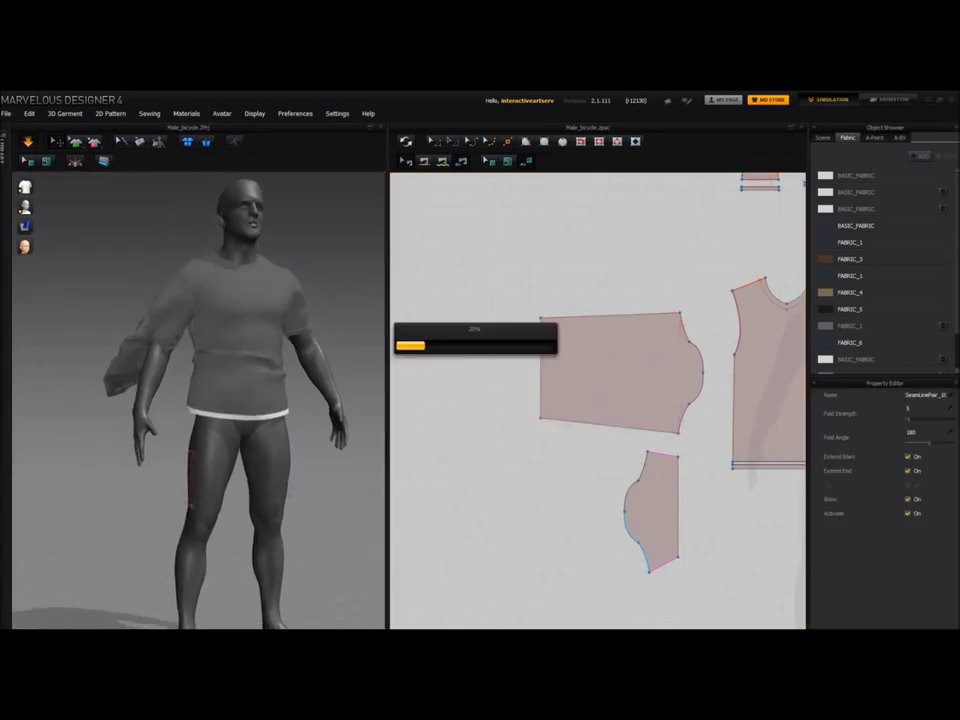
Step: Pull the lengthened right sleeve down around the avatar's forearm during simulation
scroll(198, 400, "up", 3)
left_click_drag(130, 325, 193, 360)
right_click_drag(150, 460, 300, 460)
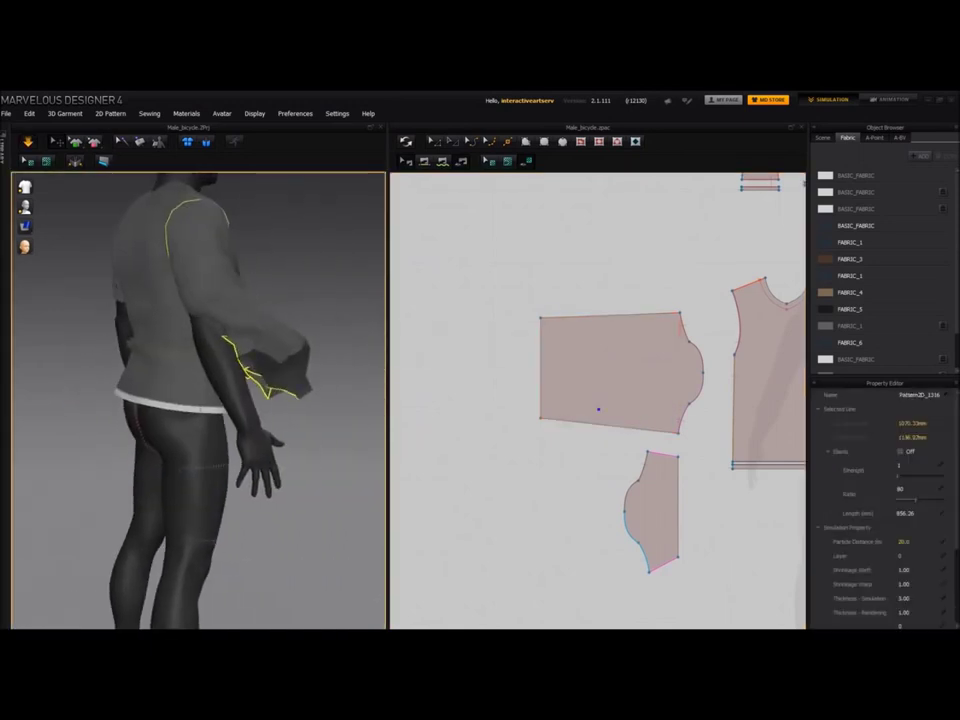
left_click(325, 470)
left_click_drag(280, 388, 232, 408)
right_click_drag(300, 430, 180, 430)
left_click_drag(160, 392, 126, 389)
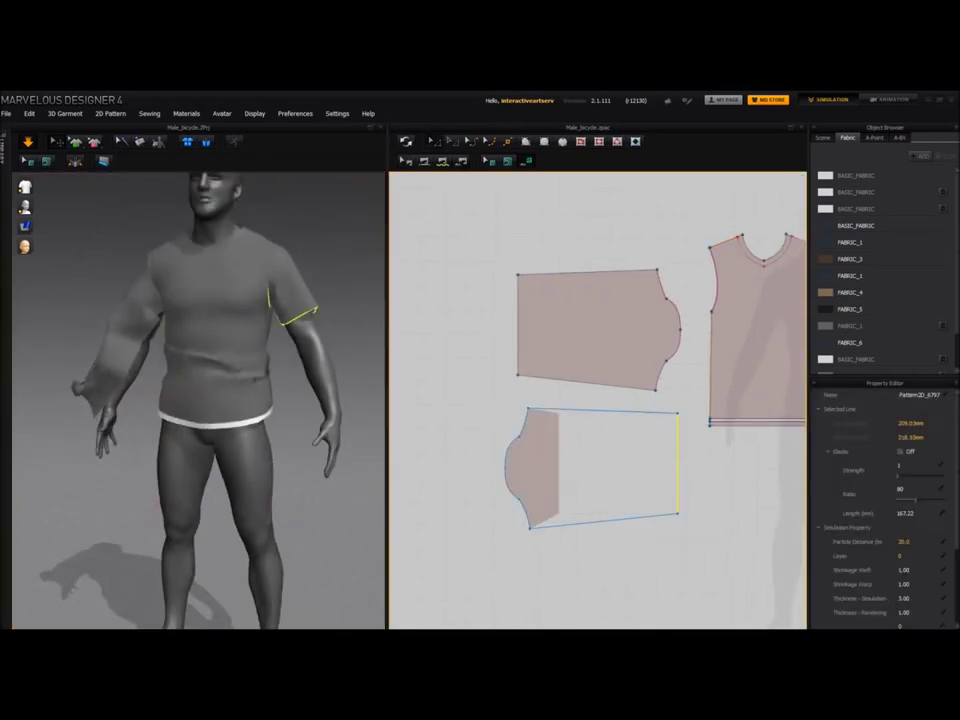
Step: Straighten the long right sleeve toward the avatar's wrist from below and behind, and stop the simulation
left_click(131, 381)
right_click_drag(131, 381, 275, 300)
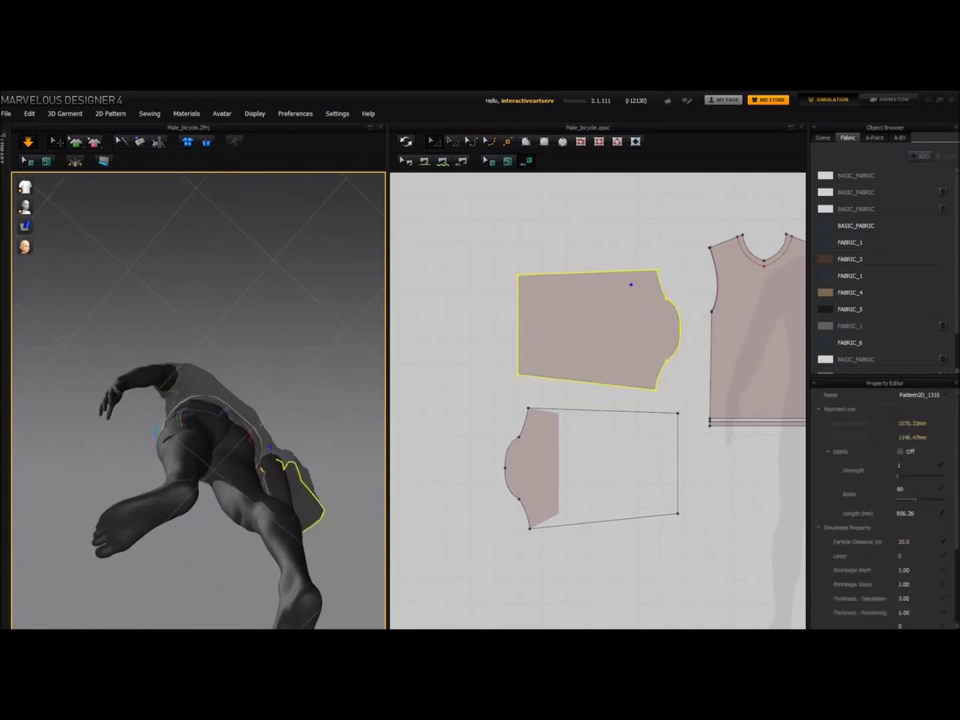
left_click_drag(285, 448, 372, 455)
right_click_drag(350, 310, 274, 386)
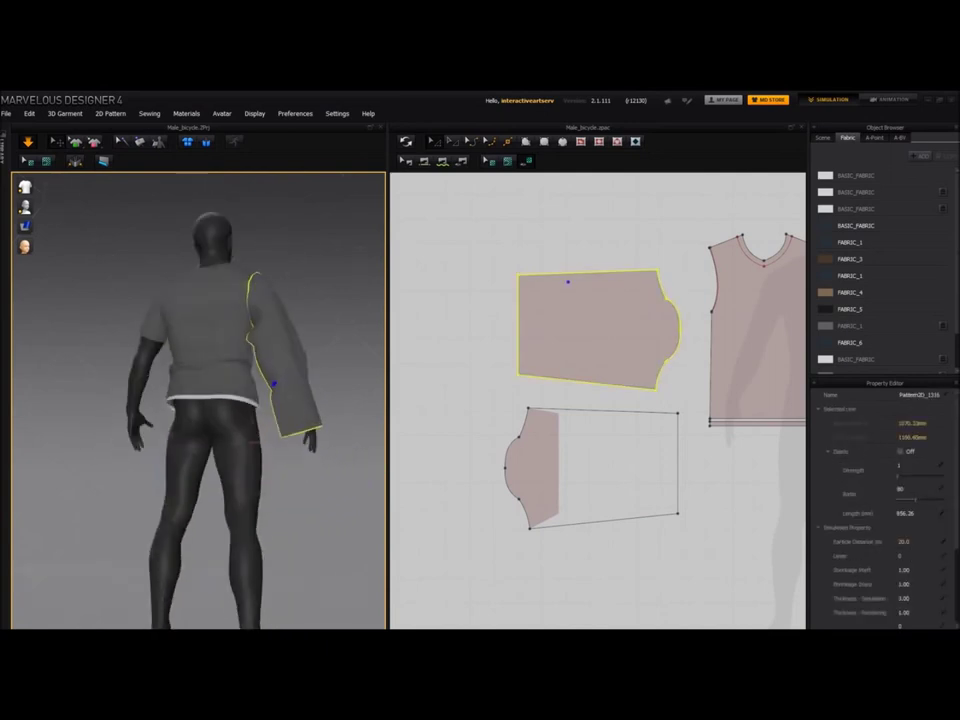
middle_click_drag(274, 386, 293, 446)
key("space")
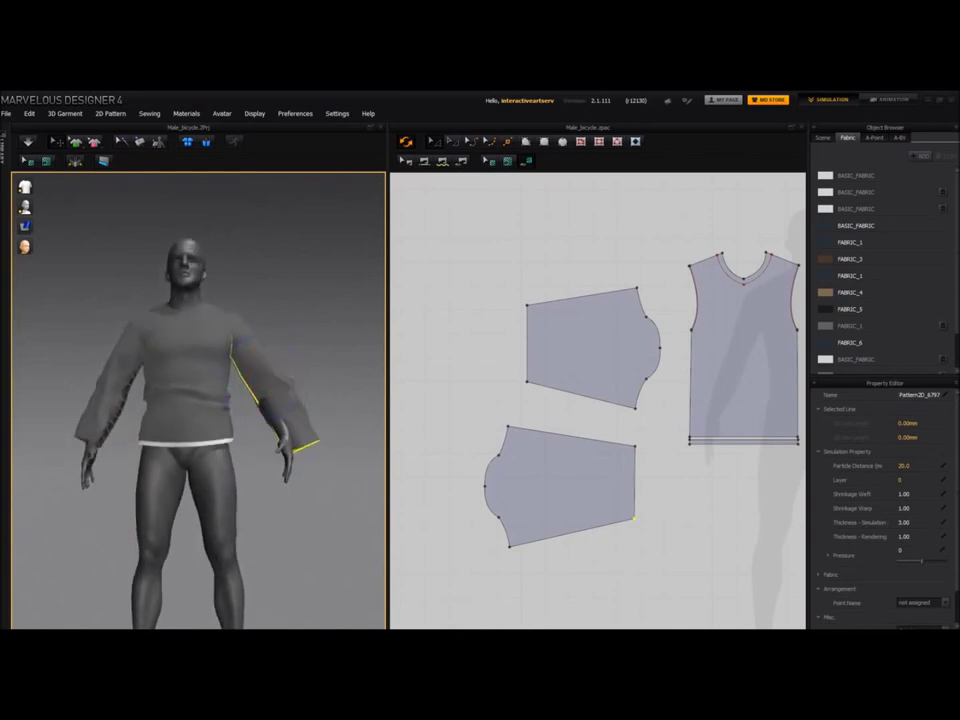
Step: Pull the lengthened left sleeve over the avatar's forearm and around the wrist during simulation
right_click_drag(300, 440, 250, 432)
left_click_drag(250, 430, 284, 432)
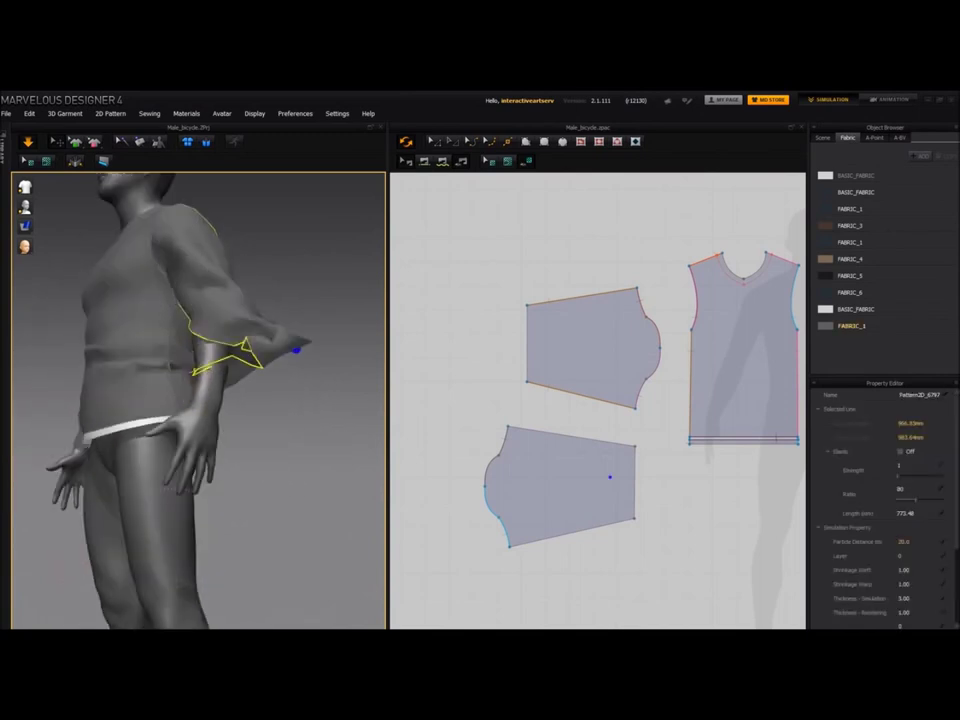
left_click_drag(296, 350, 324, 366)
right_click_drag(240, 400, 310, 395)
left_click_drag(275, 405, 300, 418)
right_click_drag(300, 418, 295, 375)
left_click_drag(285, 400, 257, 417)
right_click_drag(257, 417, 280, 438)
left_click_drag(292, 420, 282, 404)
Step: Sew the left sleeve's upper and lower underarm edges together and simulate the shirt
left_click(610, 524)
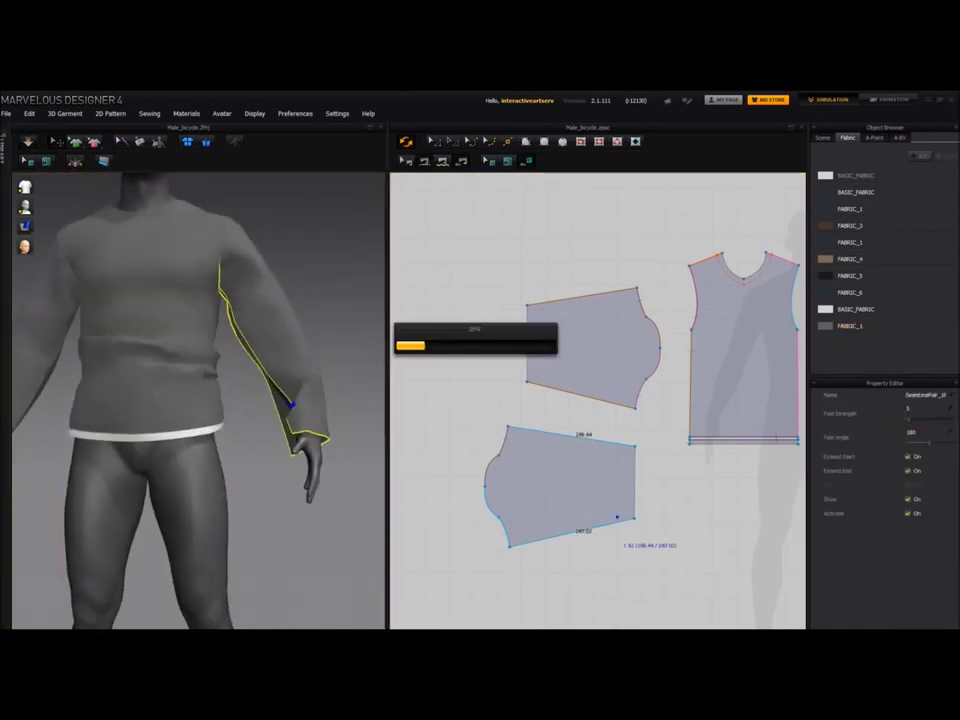
scroll(199, 400, "down", 2)
scroll(199, 400, "up", 2)
scroll(199, 400, "down", 4)
right_click_drag(199, 400, 225, 400)
right_click(214, 438)
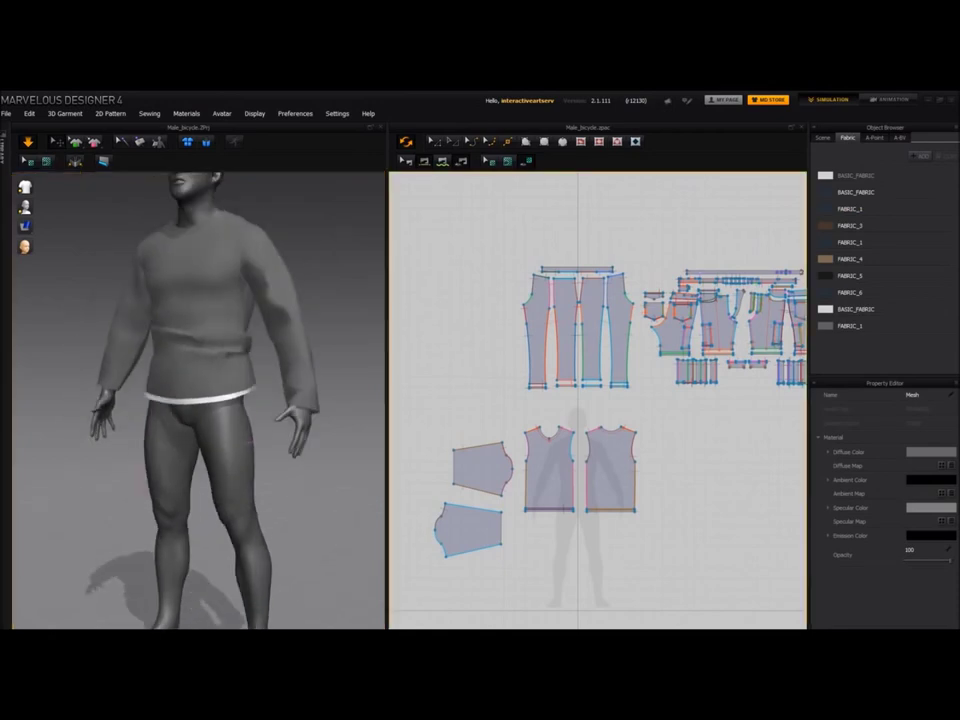
Step: Select all the trouser and shorts pieces and open their particle distance for editing
scroll(597, 400, "up", 2)
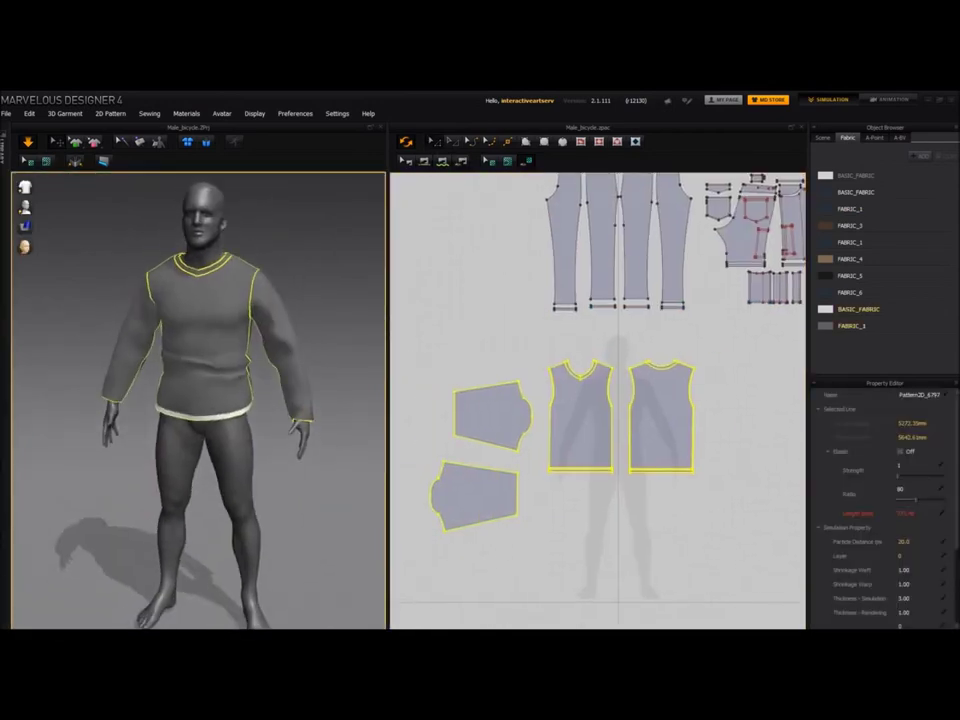
scroll(597, 400, "down", 1)
left_click_drag(437, 230, 799, 399)
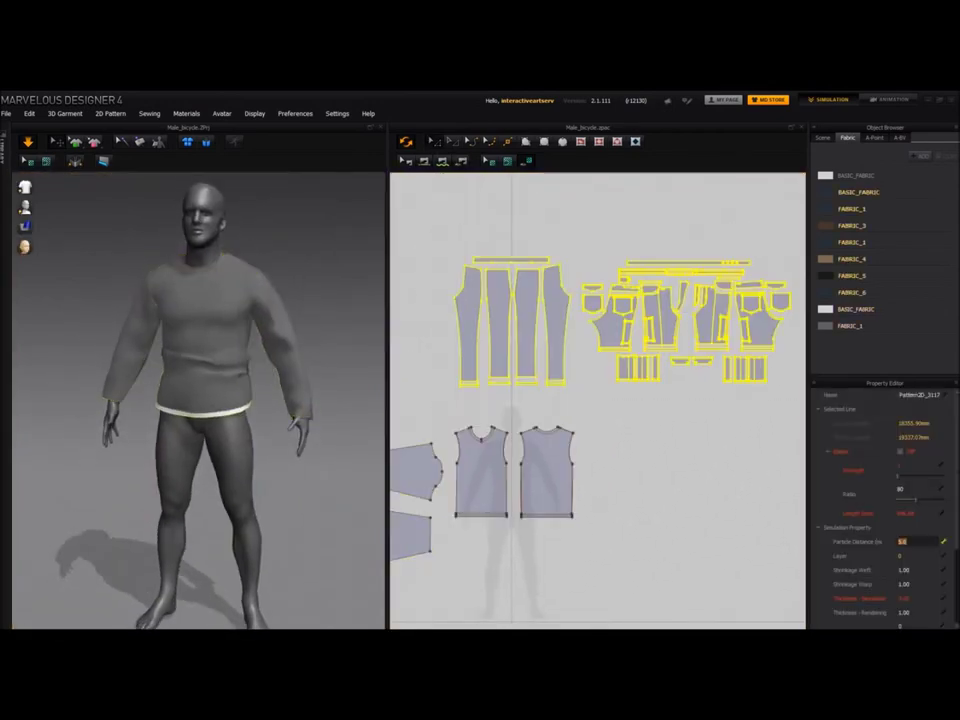
scroll(597, 400, "up", 2)
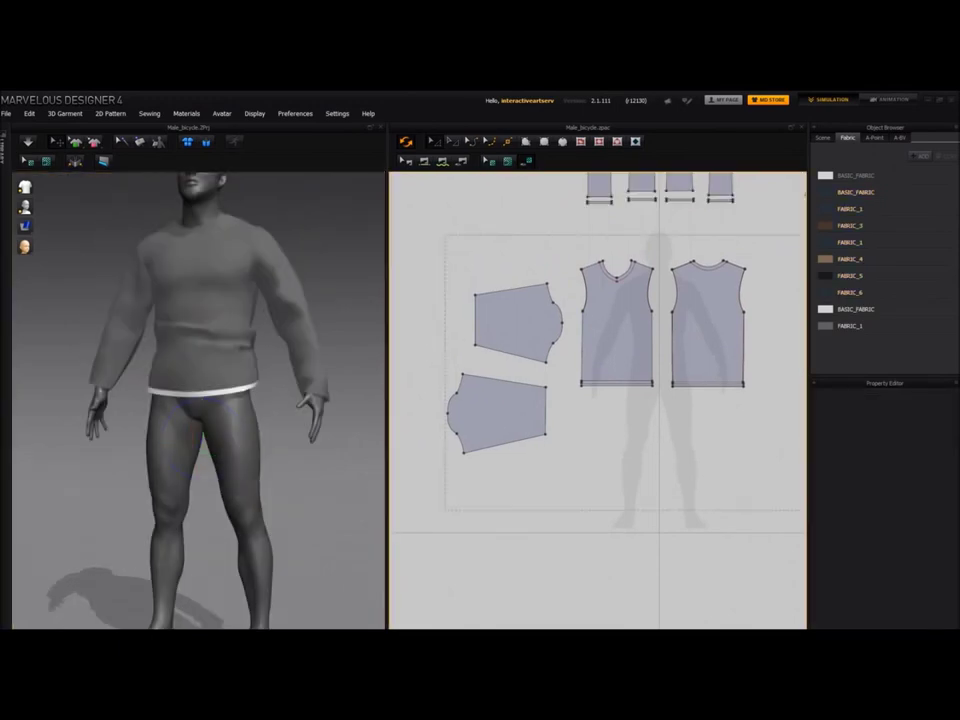
Step: Select all the long-sleeved shirt pieces, simulate the shirt, and pull its front hem down over the hips
left_click_drag(395, 268, 712, 484)
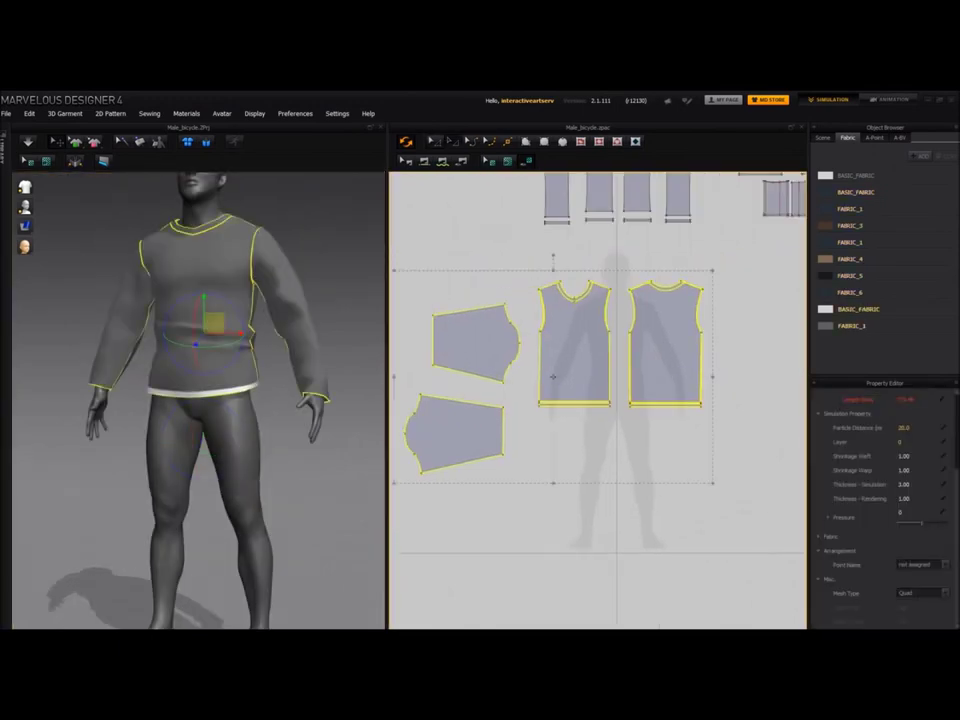
key("space")
scroll(198, 400, "up", 1)
right_click_drag(148, 440, 219, 440)
left_click_drag(219, 440, 219, 519)
right_click_drag(219, 519, 160, 378)
right_click_drag(440, 400, 560, 400)
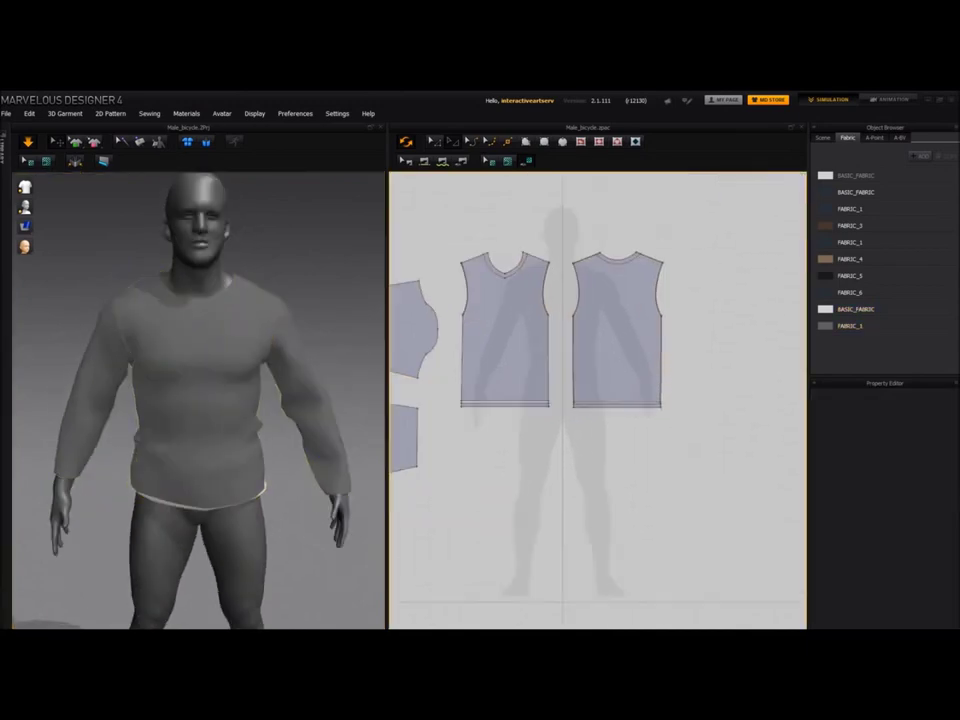
Step: Remove the hem strips from the lower edges of the shirt's front and back pieces
left_click(505, 404)
scroll(200, 400, "up", 5)
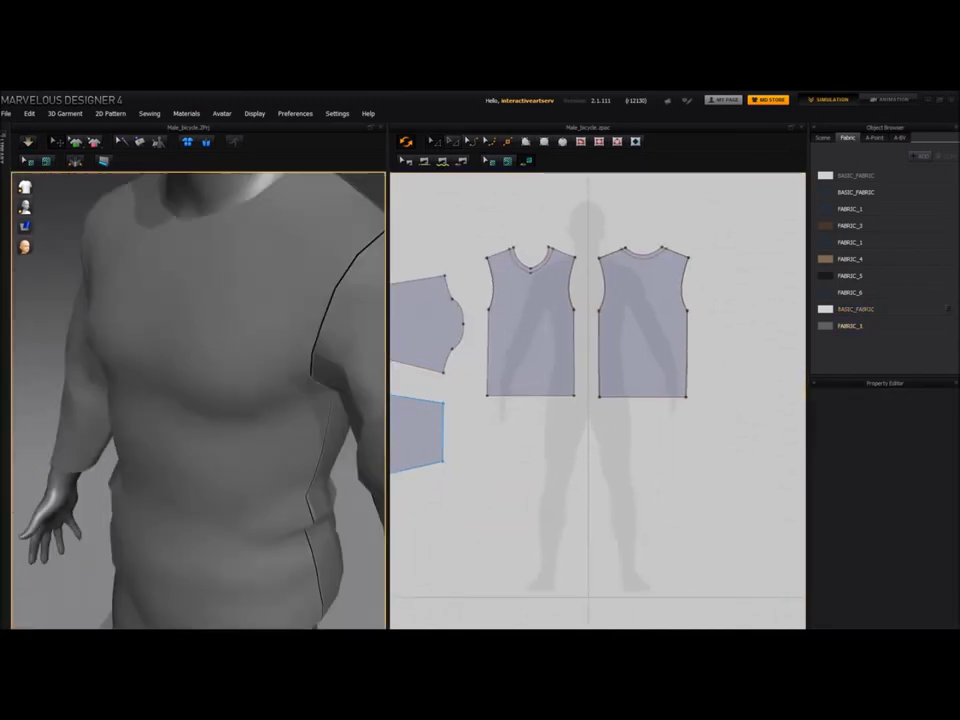
scroll(200, 400, "down", 5)
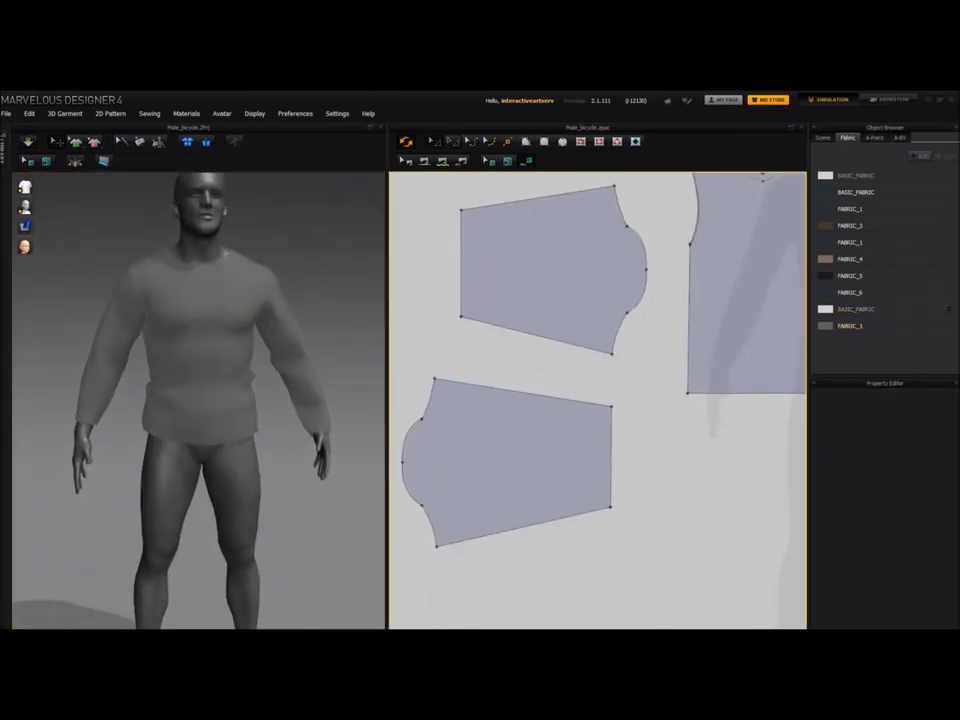
Step: Lengthen the left sleeve piece at its cuff edge and pull the sleeve into place at the wrist during simulation
left_click(591, 445)
left_click_drag(591, 445, 603, 445)
right_click_drag(280, 400, 225, 395)
key("space")
left_click_drag(314, 422, 310, 415)
Step: Extend the right sleeve piece at its cuff edge and settle the sleeve along the avatar's right arm
right_click_drag(200, 400, 290, 400)
left_click(530, 265)
middle_click_drag(550, 360, 593, 361)
left_click_drag(570, 265, 580, 285)
left_click_drag(494, 275, 458, 275)
right_click_drag(260, 400, 200, 395)
left_click_drag(126, 385, 122, 370)
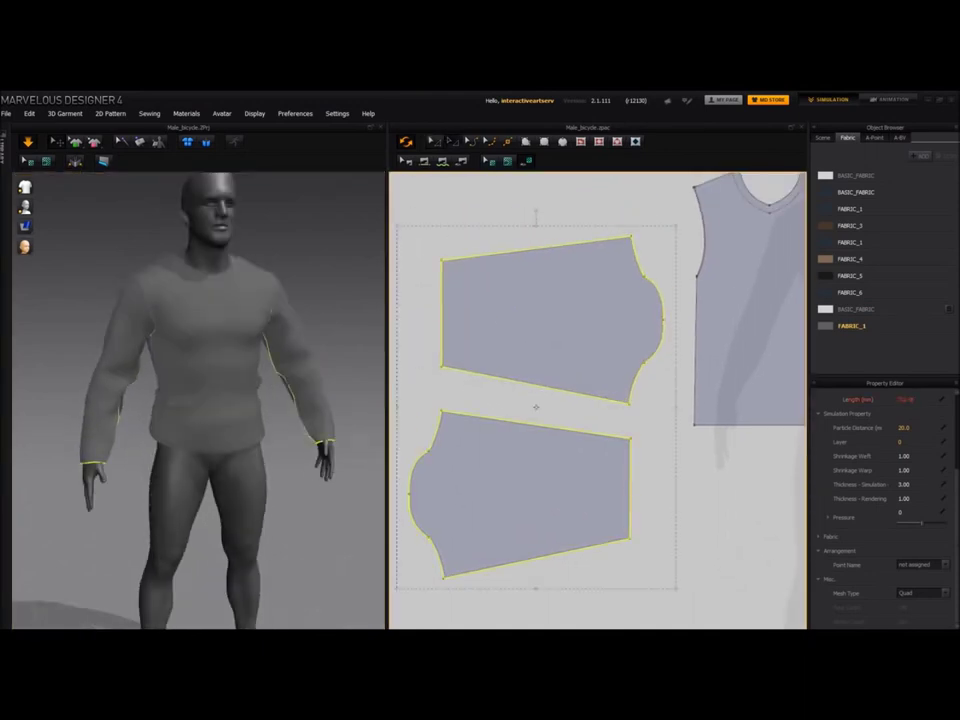
Step: Scale both selected sleeve pieces narrower across their width and tug the simulated sleeves into place on the arms
left_click_drag(536, 226, 536, 255)
right_click_drag(280, 400, 255, 400)
left_click_drag(536, 255, 536, 265)
right_click_drag(260, 400, 200, 400)
left_click_drag(206, 447, 204, 437)
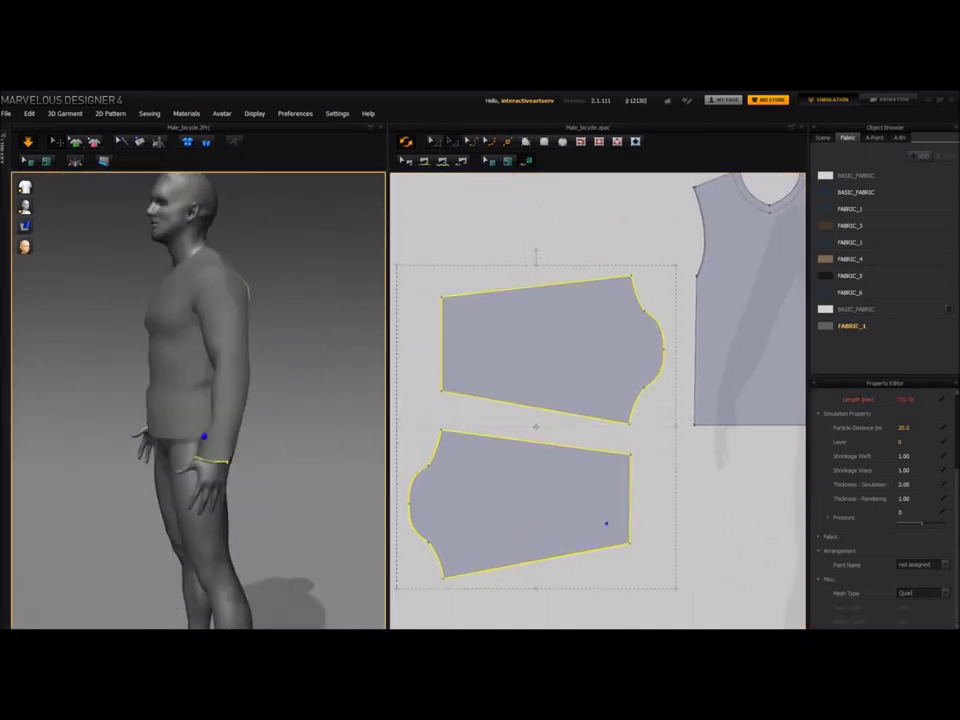
right_click_drag(280, 400, 200, 400)
left_click_drag(138, 373, 136, 367)
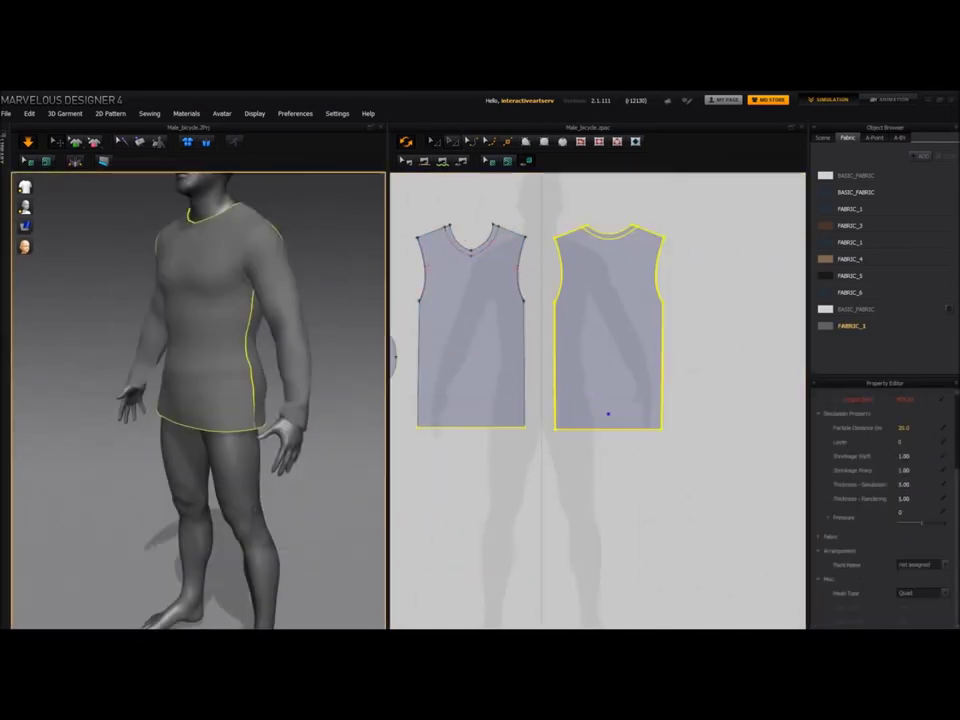
Step: Narrow both sleeve cuffs by moving their corner points inward, and adjust the sleeves at the wrists
scroll(765, 478, "up", 5)
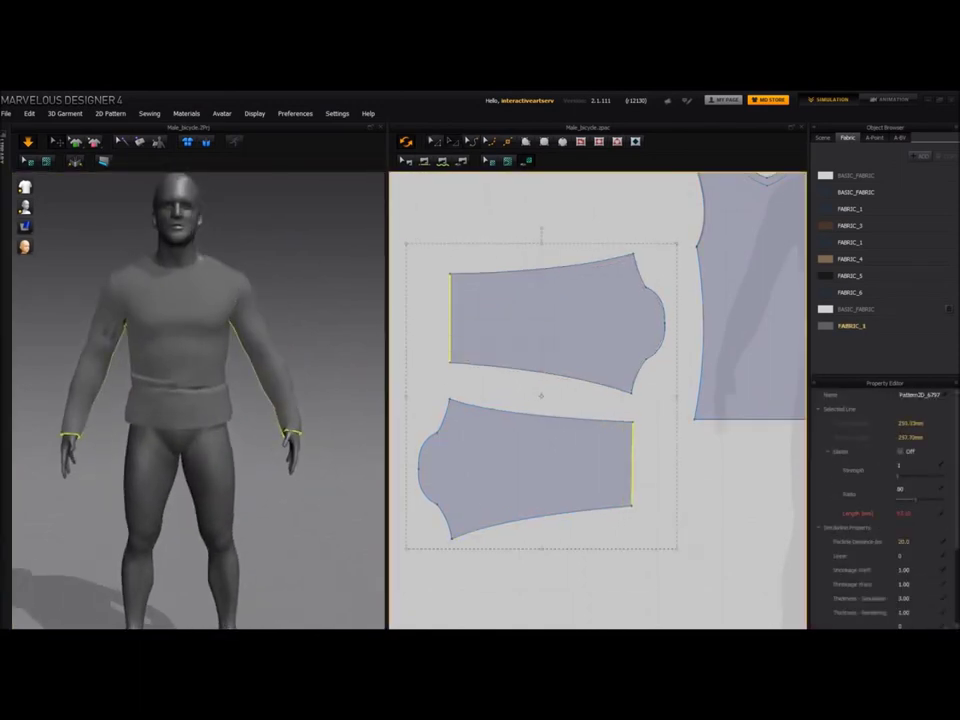
left_click_drag(632, 422, 632, 430)
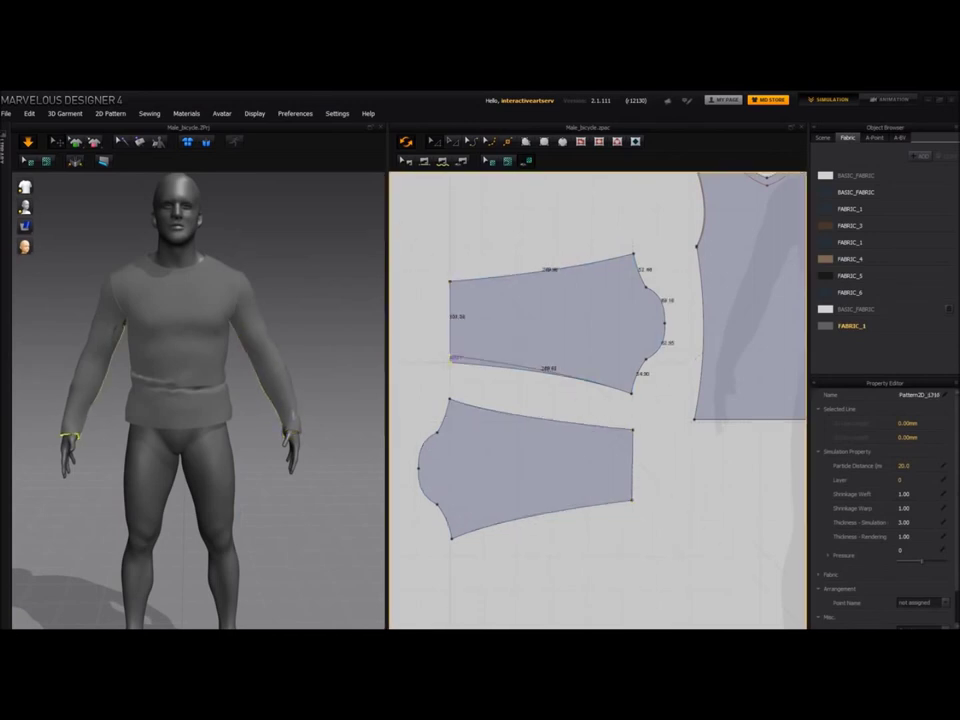
right_click_drag(300, 400, 250, 400)
left_click(287, 418)
left_click(81, 409)
Step: Shorten both sleeve pieces slightly by moving their cuff edges inward, and adjust the fabric around the wrist
left_click_drag(632, 465, 628, 465)
left_click(210, 413)
right_click_drag(300, 410, 256, 416)
left_click(258, 417)
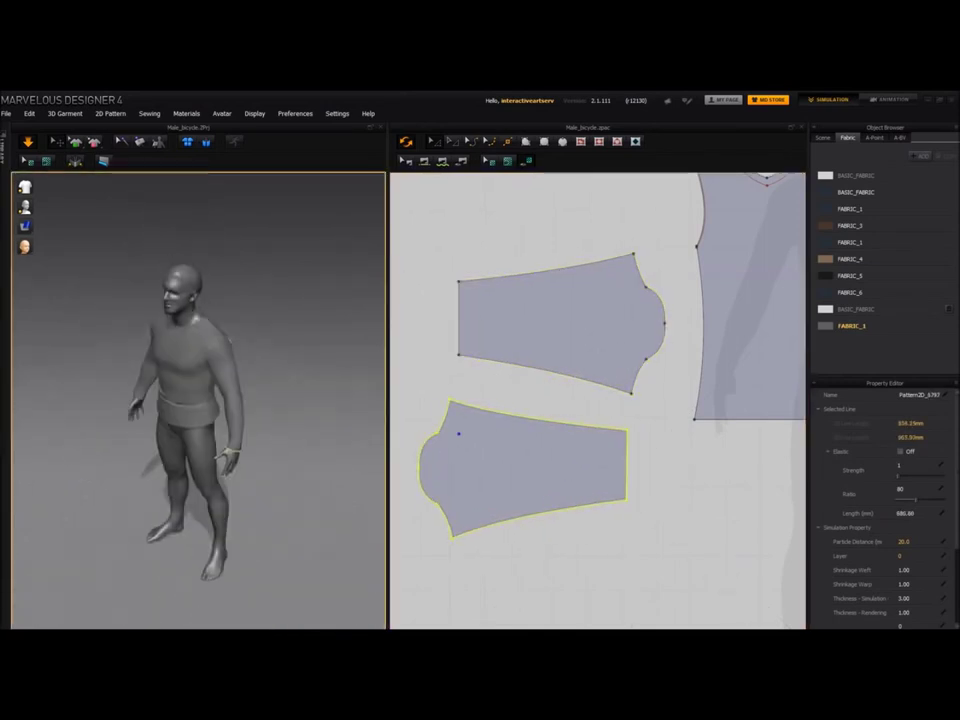
Step: Scale both tapered sleeves narrower once more and pull out the right sleeve's fabric at the forearm
right_click_drag(210, 410, 265, 390)
left_click(560, 325, "shift")
left_click_drag(541, 245, 541, 262)
right_click_drag(260, 410, 160, 410)
left_click(133, 364)
right_click_drag(133, 364, 265, 365)
left_click_drag(84, 366, 56, 374)
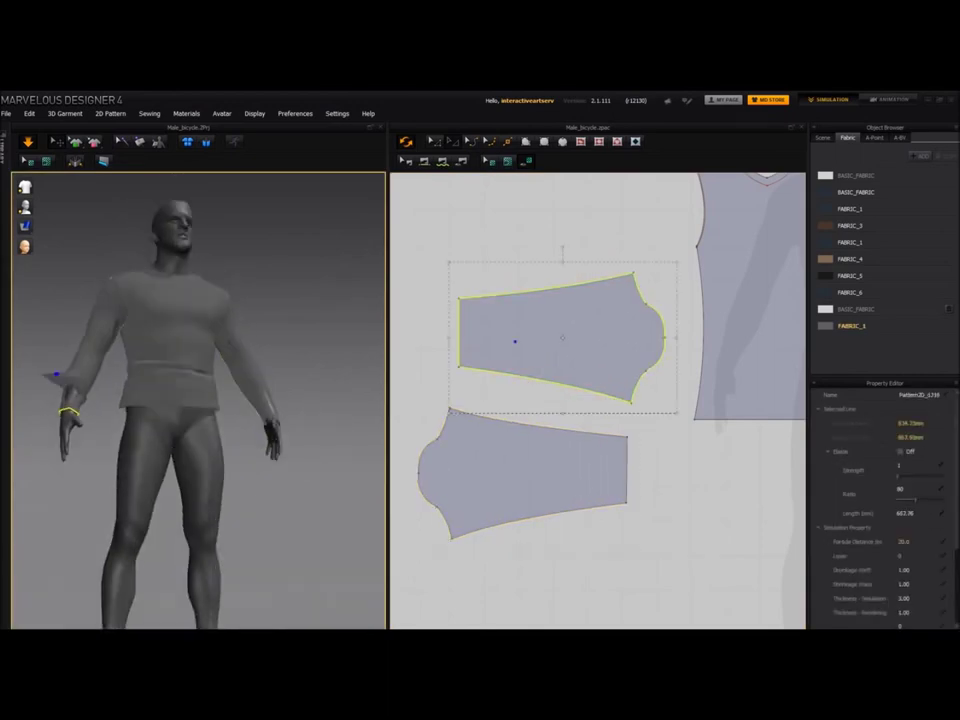
Step: Set the particle distance of both sleeves to 15 and simulate the shirt
scroll(150, 370, "up", 1)
right_click_drag(200, 400, 150, 395)
left_click(251, 343)
left_click(600, 320, "shift")
right_click(608, 292)
left_click(650, 380)
key("space")
right_click_drag(250, 410, 205, 344)
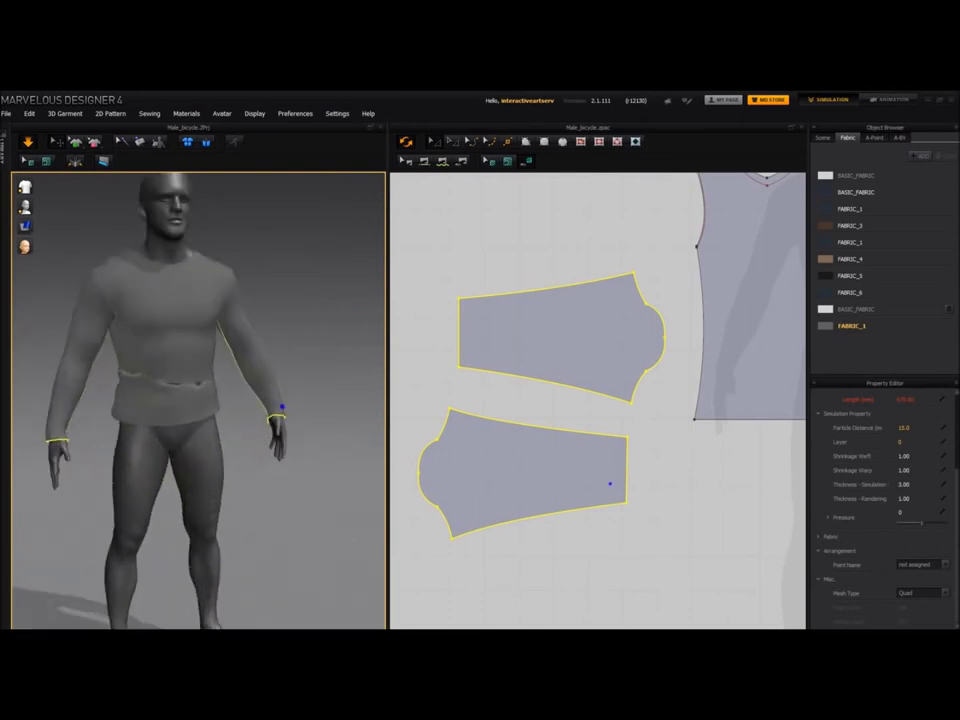
left_click(625, 468)
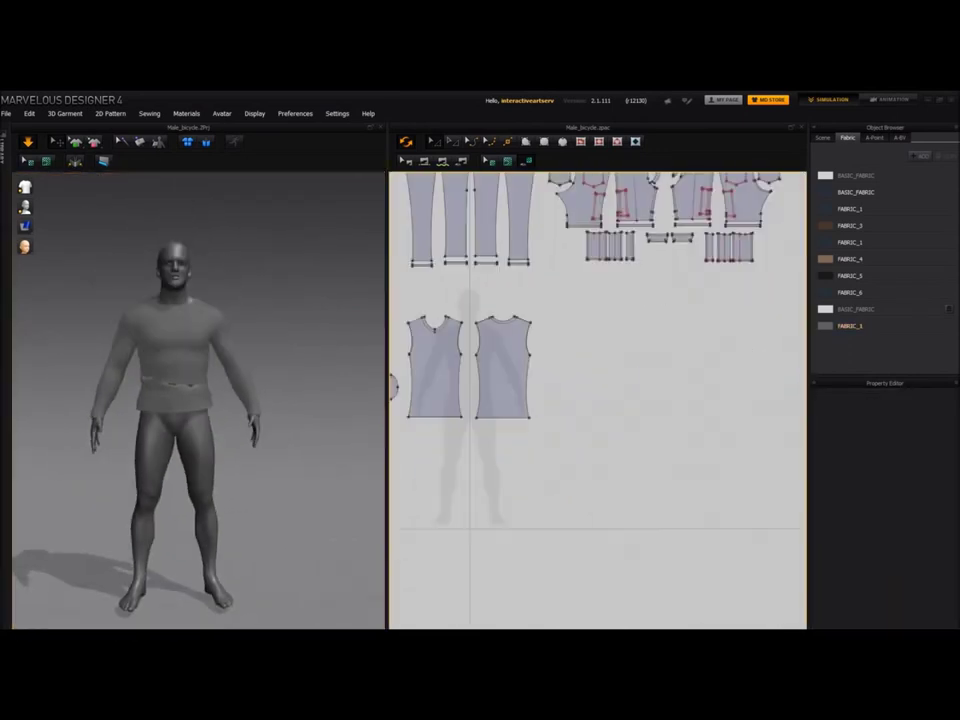
Step: Show all patterns on the avatar, select the trouser and shorts pieces, and hide them again
right_click(206, 467)
left_click(246, 536)
middle_click_drag(600, 300, 628, 396)
scroll(628, 396, "down", 1)
left_click_drag(456, 256, 788, 402)
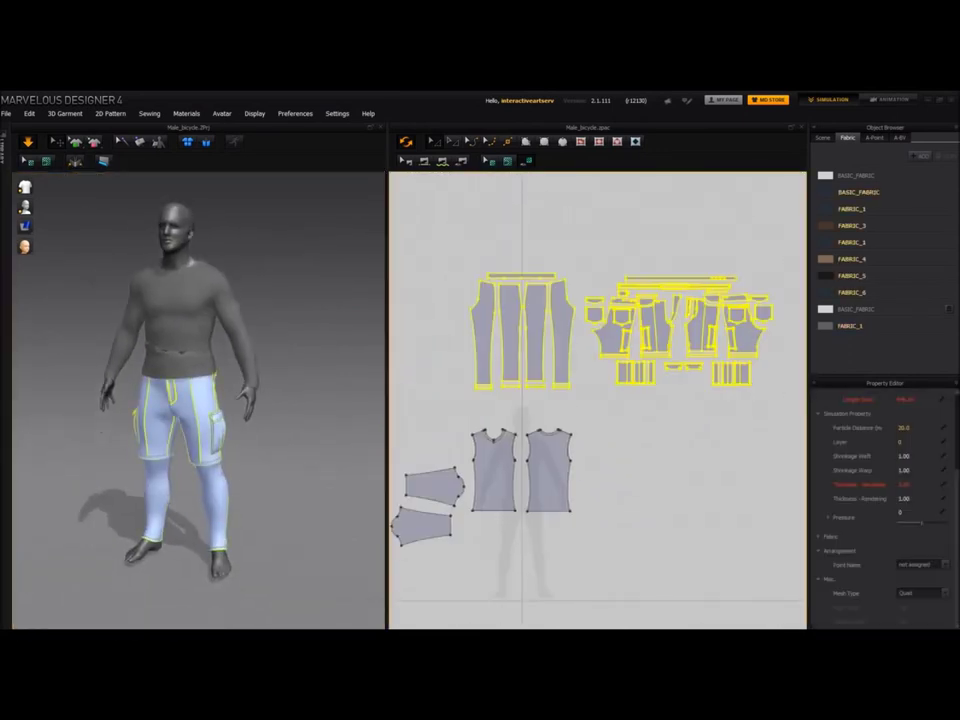
scroll(185, 440, "up", 3)
right_click_drag(190, 470, 229, 476)
right_click(229, 482)
left_click(259, 407)
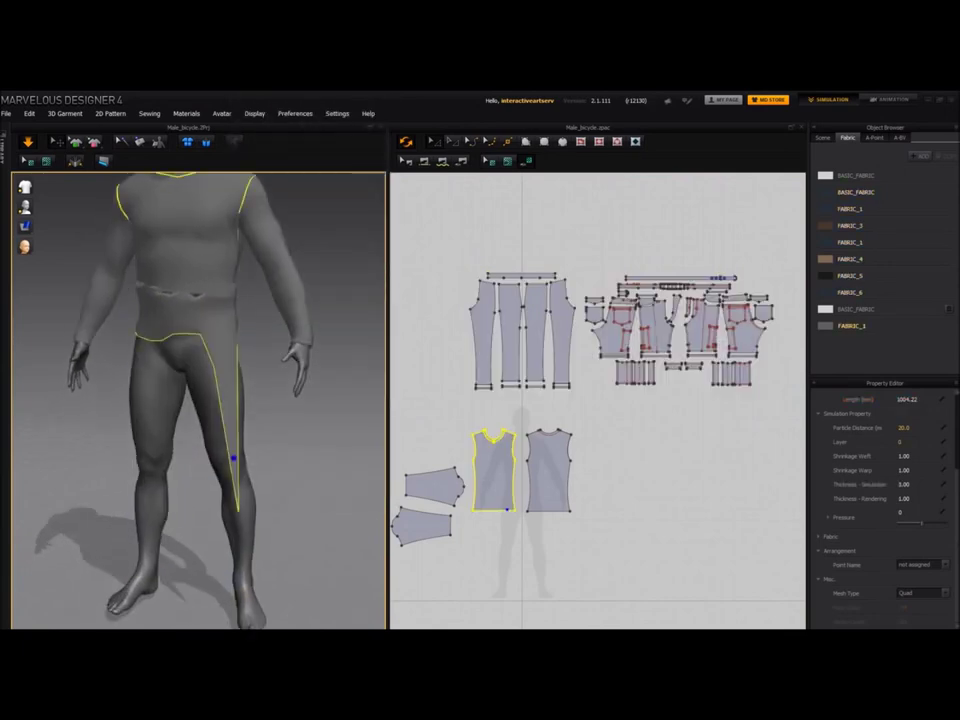
Step: Pull the shirt's front and back hems down over the hips and buttocks during simulation
left_click_drag(229, 543, 156, 521)
right_click_drag(156, 500, 290, 480)
left_click_drag(202, 340, 201, 331)
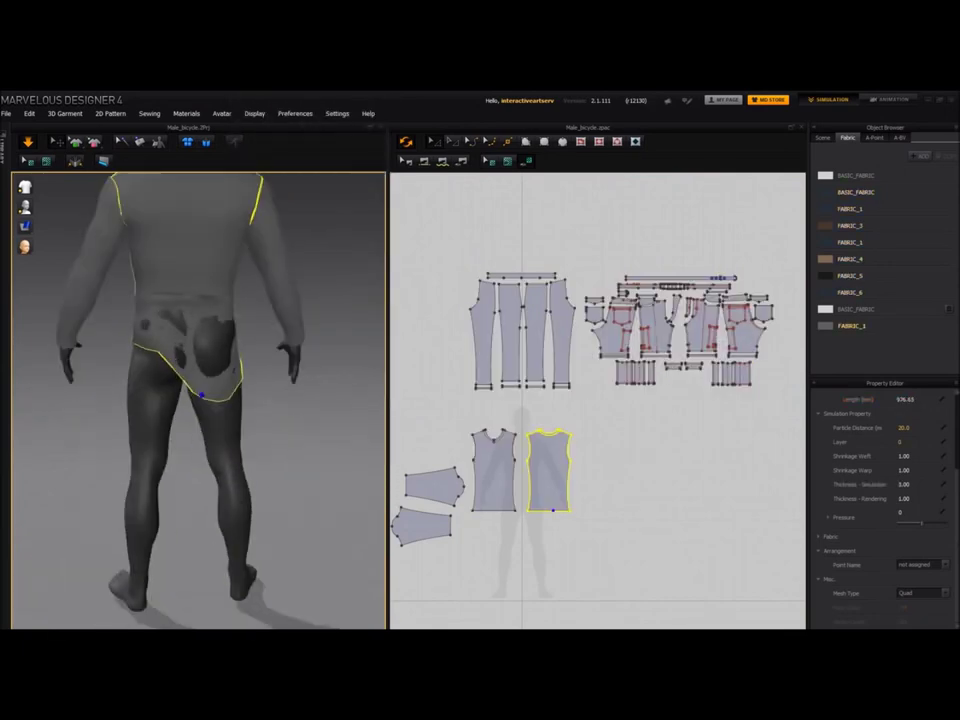
right_click_drag(222, 398, 100, 370)
Step: Pull the shirt's side and lower front fabric outward around the hips to even out the hem
left_click_drag(163, 354, 166, 357)
right_click_drag(135, 358, 205, 358)
left_click_drag(236, 354, 246, 354)
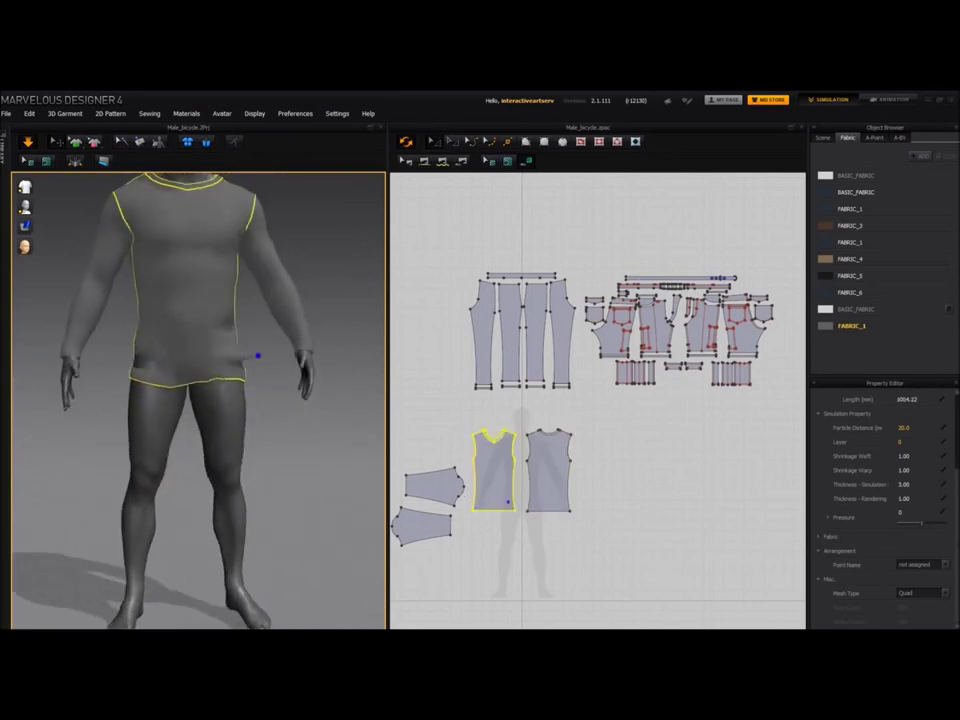
middle_click_drag(248, 356, 248, 402)
left_click_drag(238, 402, 276, 409)
right_click_drag(276, 409, 230, 402)
left_click_drag(232, 398, 267, 401)
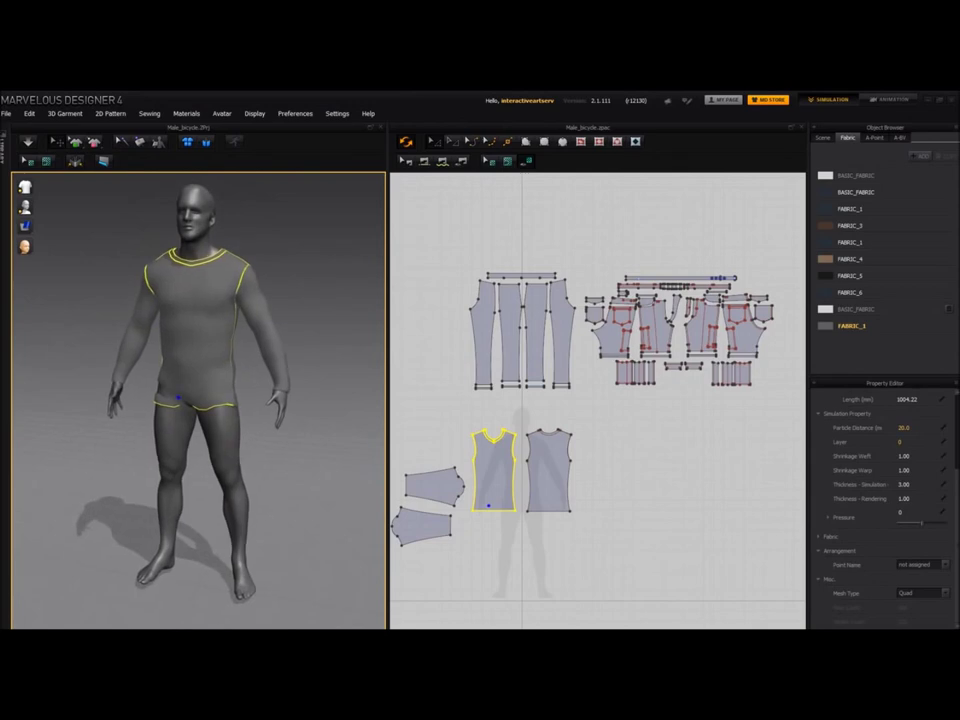
Step: Show all patterns again and simulate the long-sleeved shirt together with the trousers and shorts
right_click(229, 437)
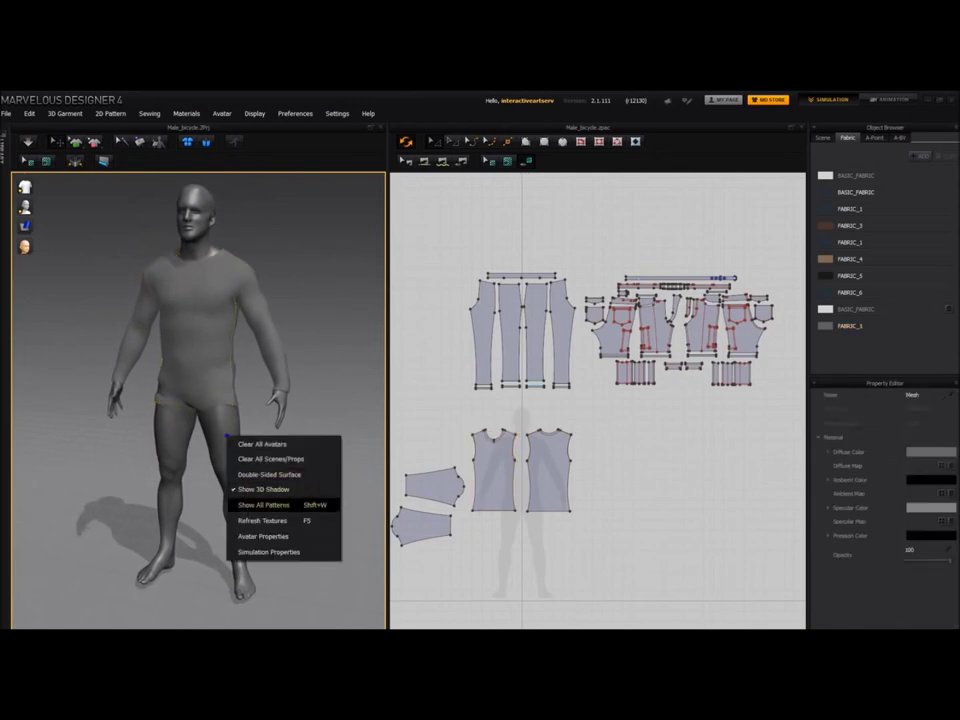
left_click(279, 505)
scroll(200, 400, "up", 5)
left_click(201, 366)
scroll(200, 380, "down", 3)
key("shift+q")
right_click_drag(210, 390, 110, 390)
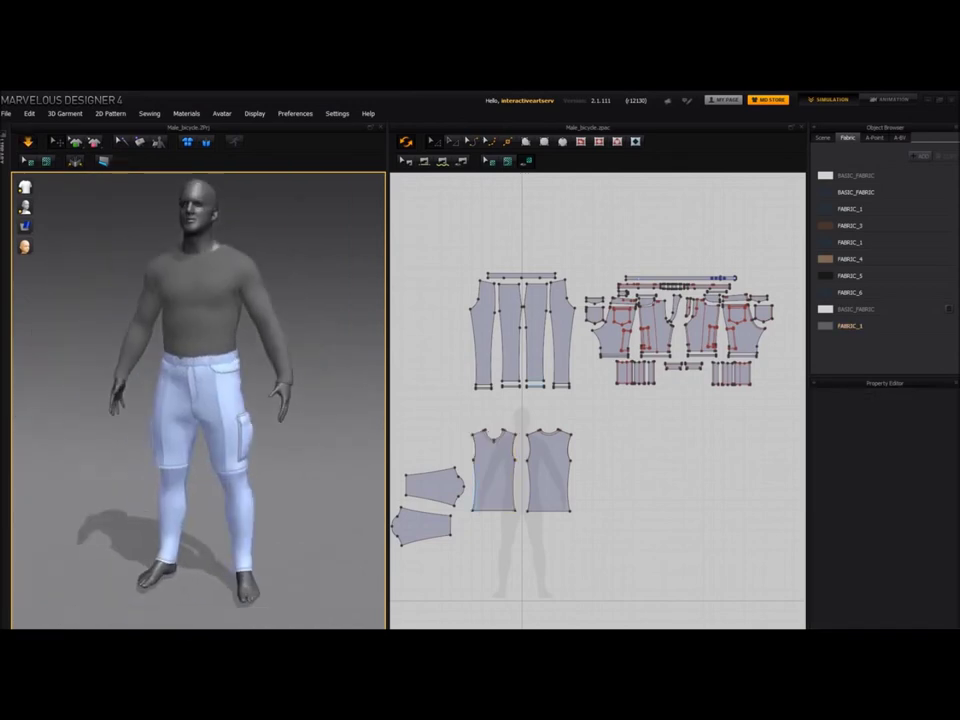
Step: Select all the long-sleeved shirt pieces and assign the black FABRIC_5 to them
scroll(450, 500, "up", 2)
left_click_drag(453, 386, 456, 334)
scroll(480, 400, "up", 2)
left_click_drag(461, 451, 491, 379)
middle_click_drag(600, 336, 591, 382)
left_click_drag(408, 275, 780, 490)
left_click_drag(850, 276, 700, 390)
right_click_drag(300, 400, 250, 400)
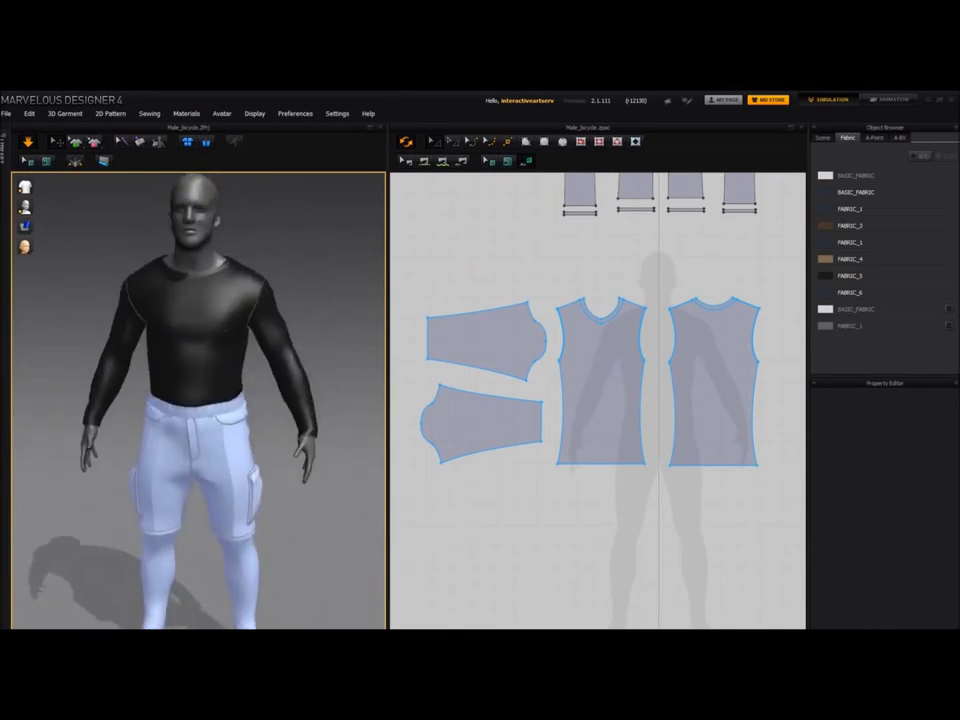
Step: Select the front, back and both sleeve pieces of the long-sleeved shirt and freeze them
right_click_drag(250, 400, 180, 400)
left_click_drag(408, 275, 780, 490)
right_click_drag(180, 400, 225, 400)
right_click_drag(300, 400, 230, 400)
scroll(600, 400, "down", 4)
middle_click_drag(600, 400, 430, 508)
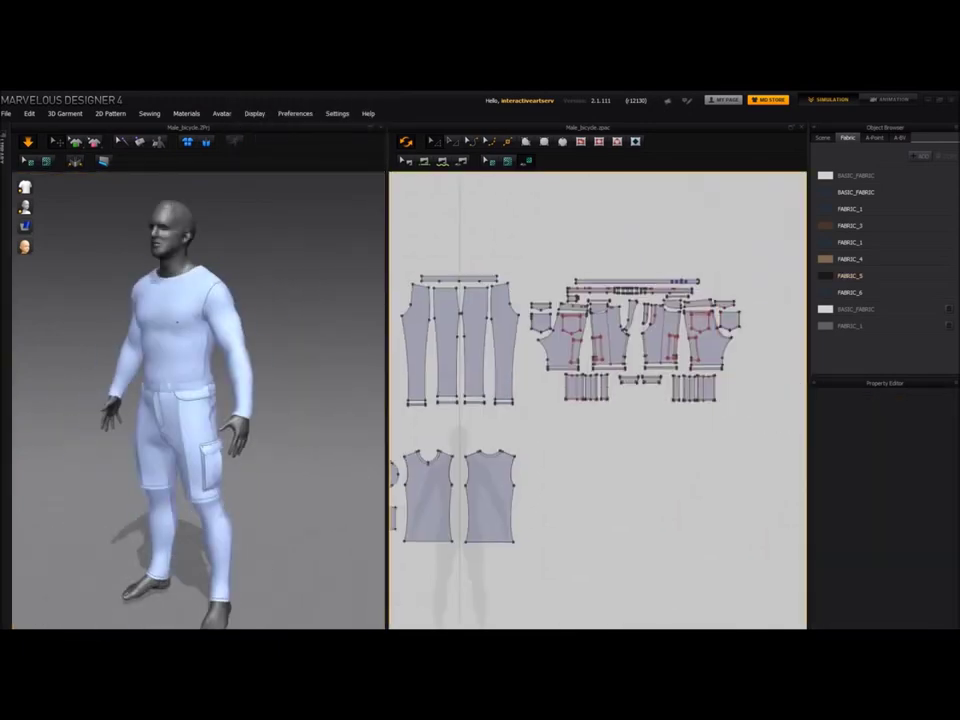
left_click_drag(397, 262, 760, 415)
middle_click_drag(560, 450, 646, 428)
left_click(680, 500)
right_click_drag(230, 400, 300, 400)
scroll(560, 450, "up", 2)
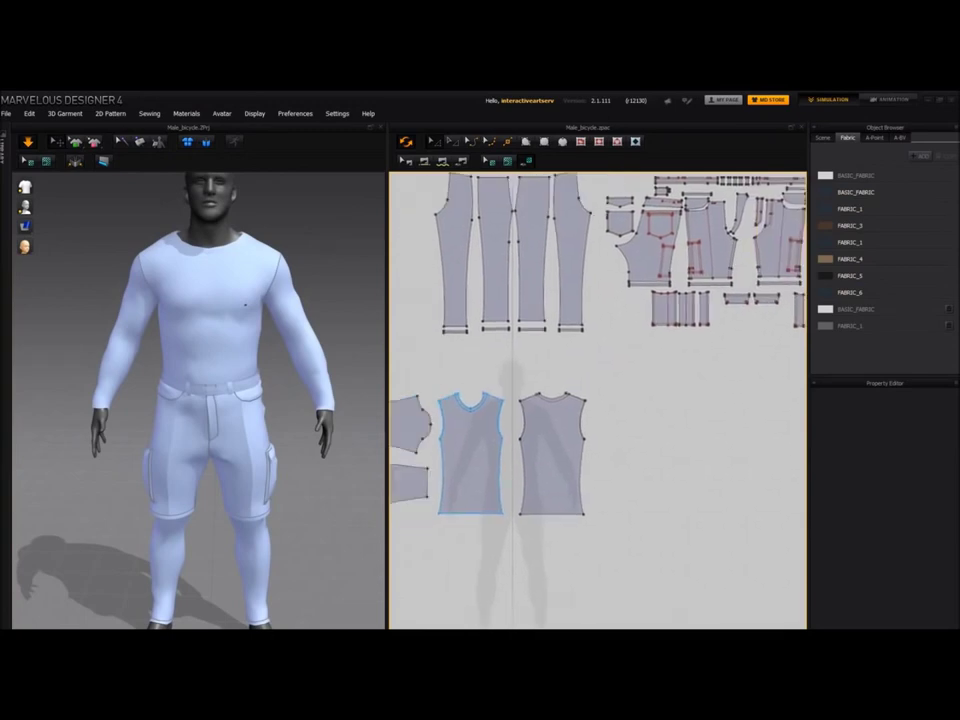
Step: Add the pocket T-shirt garment to the scene and position its front and back pieces before and behind the avatar's torso
left_click(6, 113)
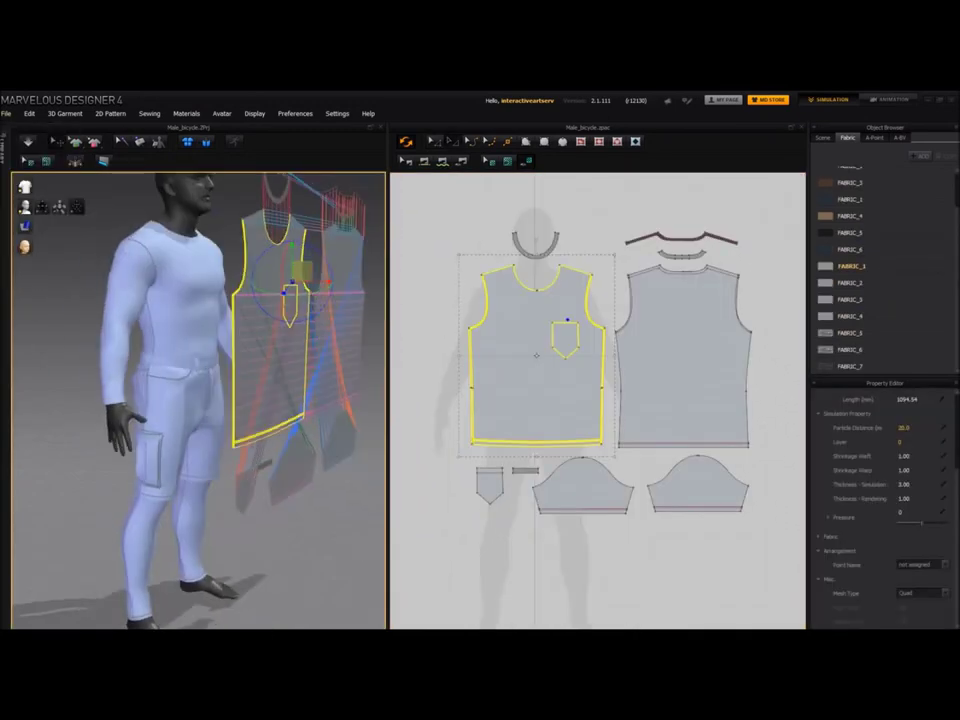
right_click_drag(200, 400, 270, 400)
left_click(262, 296)
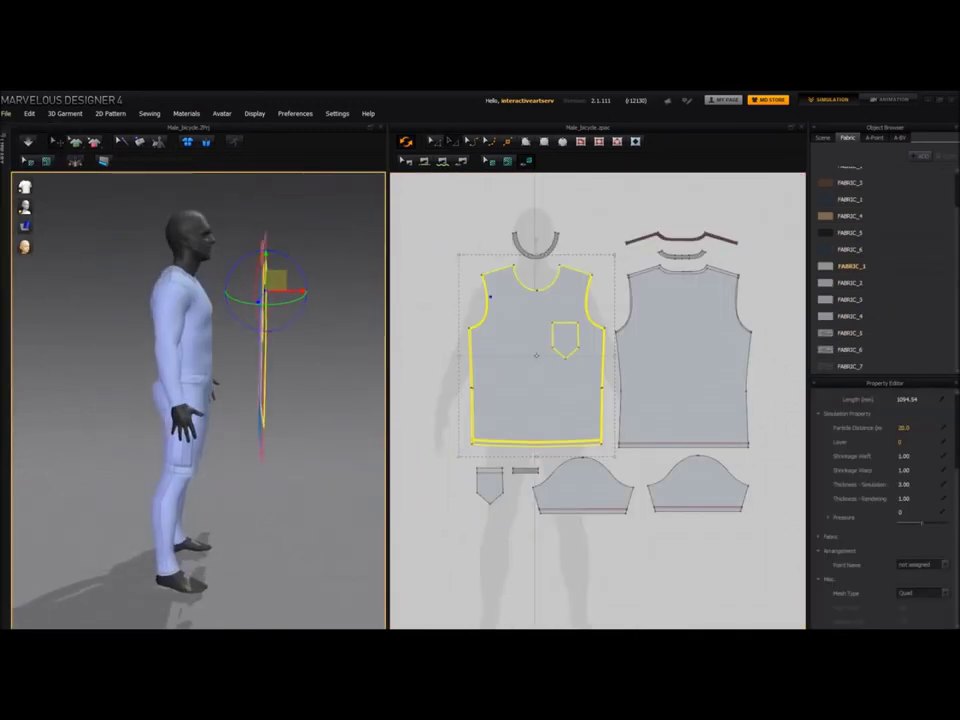
left_click_drag(255, 296, 200, 296)
left_click(264, 305)
right_click_drag(200, 400, 300, 400)
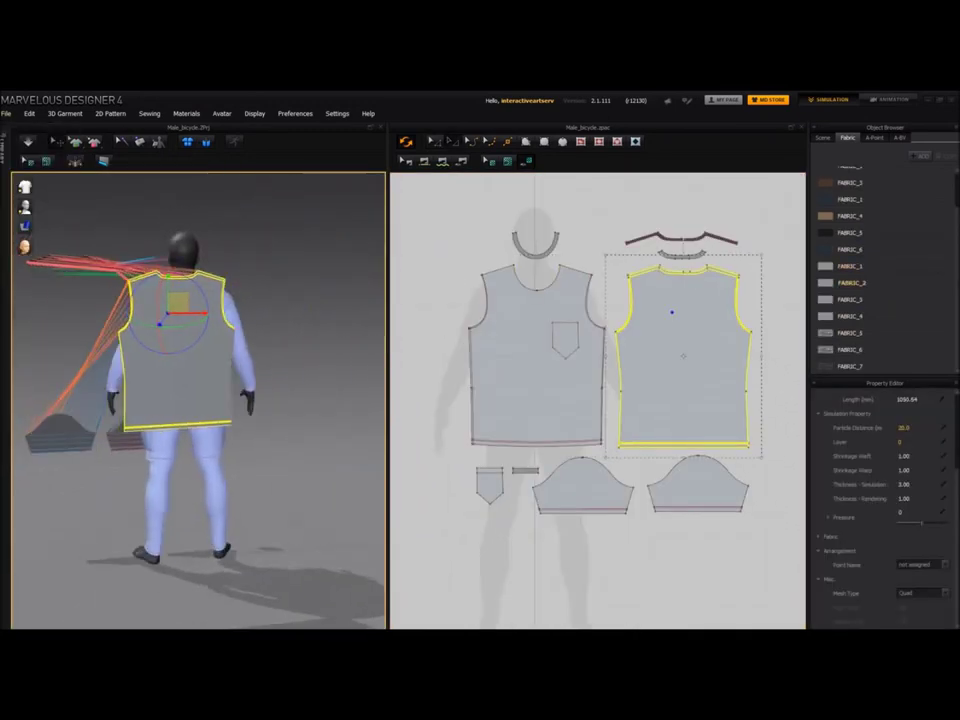
Step: Place the first T-shirt sleeve piece at the avatar's right shoulder
right_click_drag(300, 400, 200, 400)
left_click(272, 439)
right_click_drag(200, 500, 240, 500)
left_click_drag(251, 439, 92, 274)
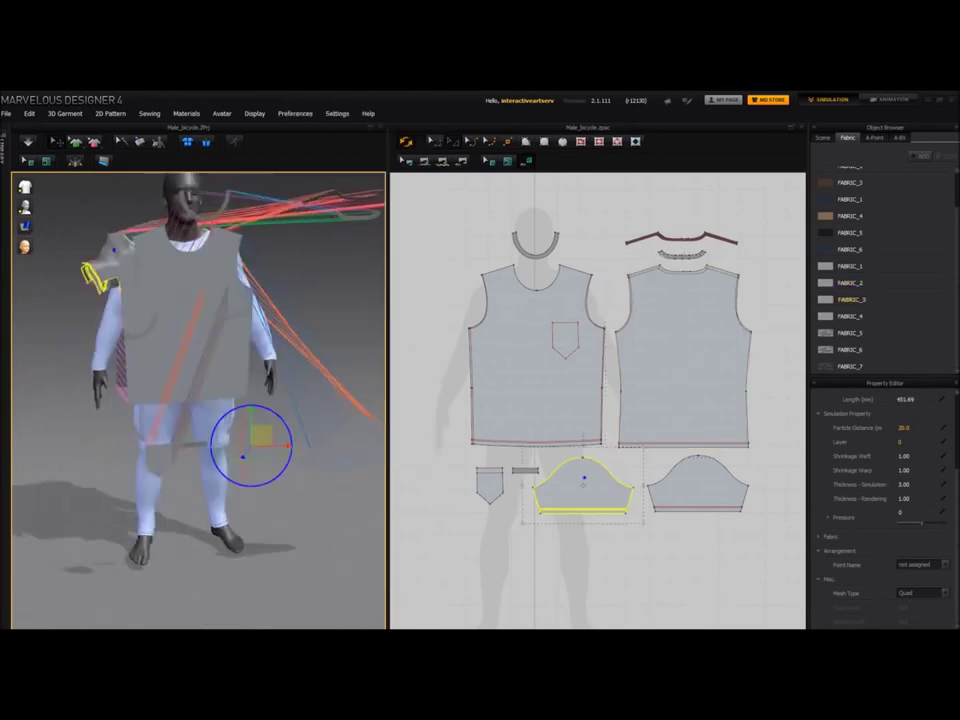
Step: Move the second T-shirt sleeve piece beside the avatar's left shoulder
left_click(279, 465)
right_click_drag(240, 500, 290, 500)
left_click_drag(182, 279, 339, 400)
right_click_drag(290, 500, 240, 500)
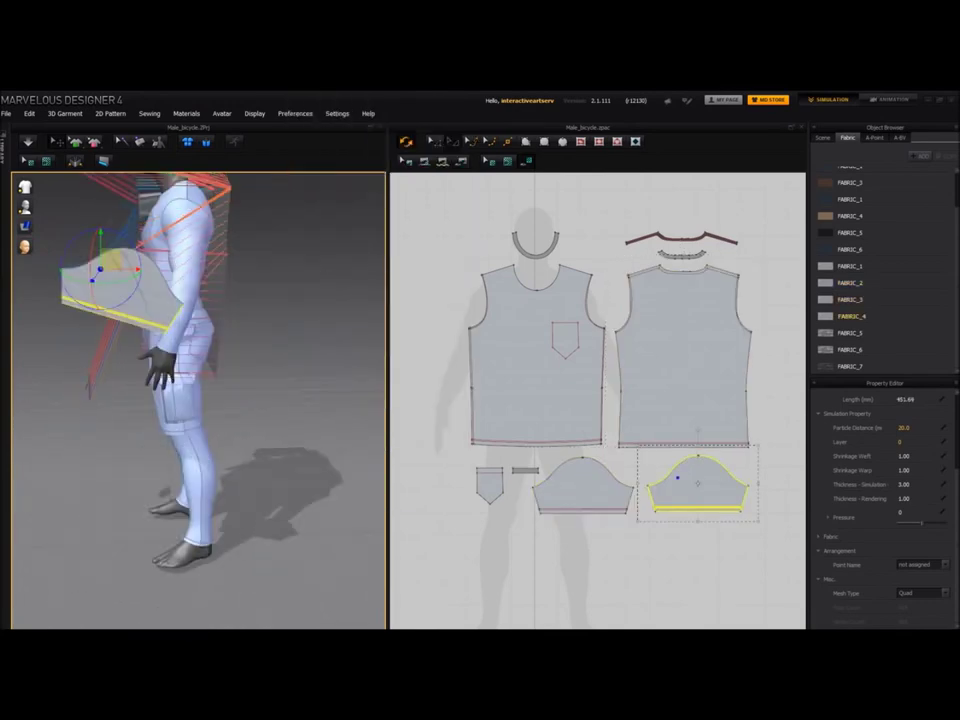
right_click_drag(200, 450, 220, 450)
Step: Move the T-shirt's shoulder strip behind the avatar's neck and the pocket piece up in front of the chest
left_click(133, 275)
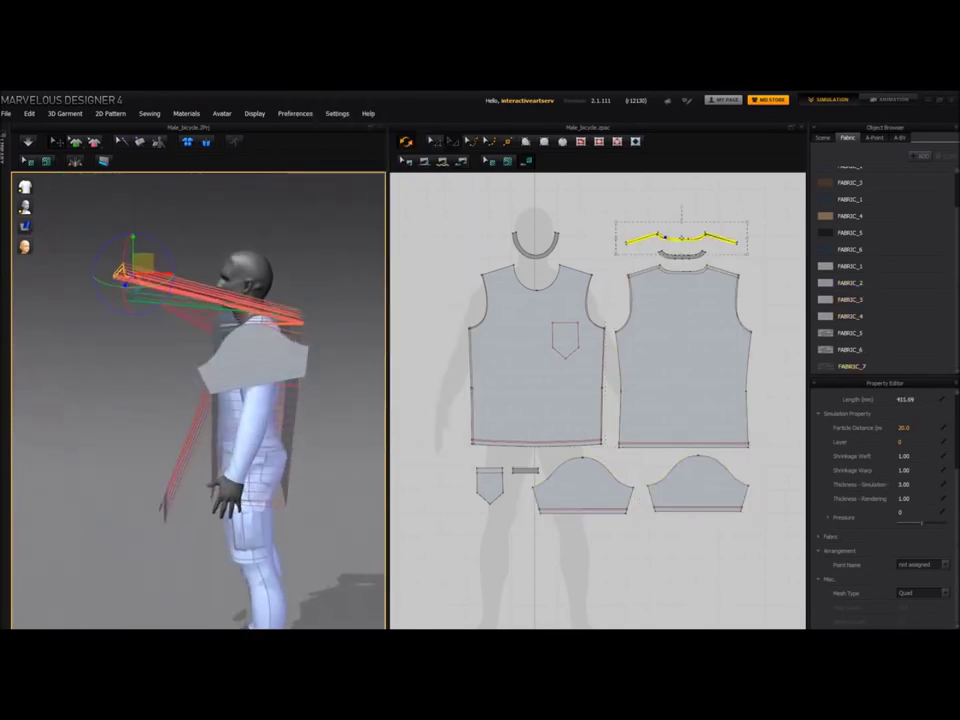
right_click_drag(280, 450, 190, 450)
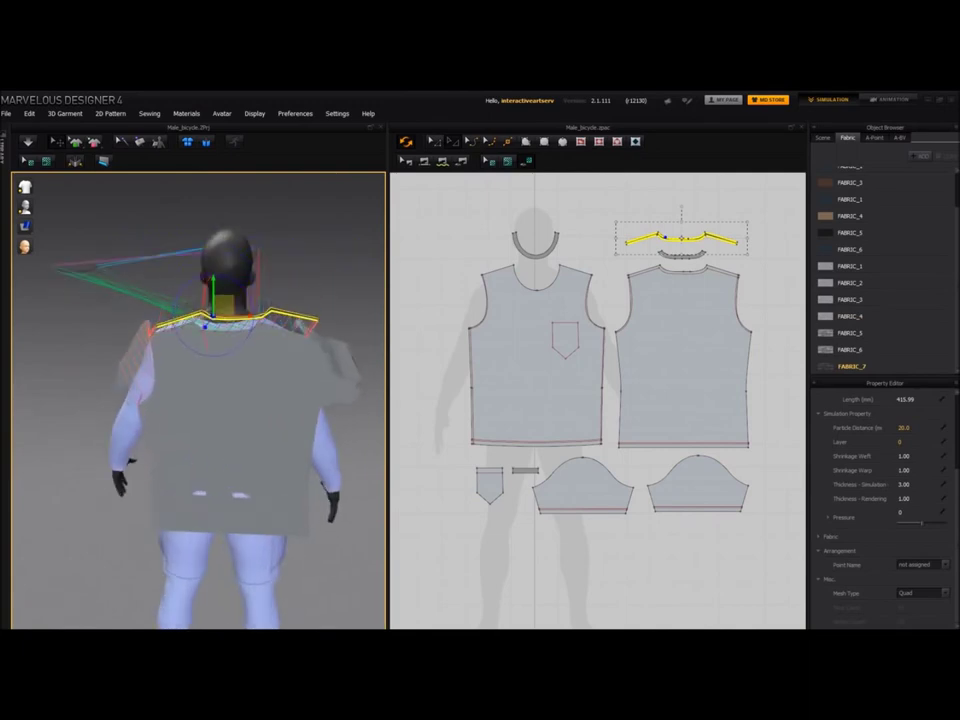
right_click_drag(200, 450, 320, 450)
left_click(188, 488)
left_click_drag(182, 486, 195, 335)
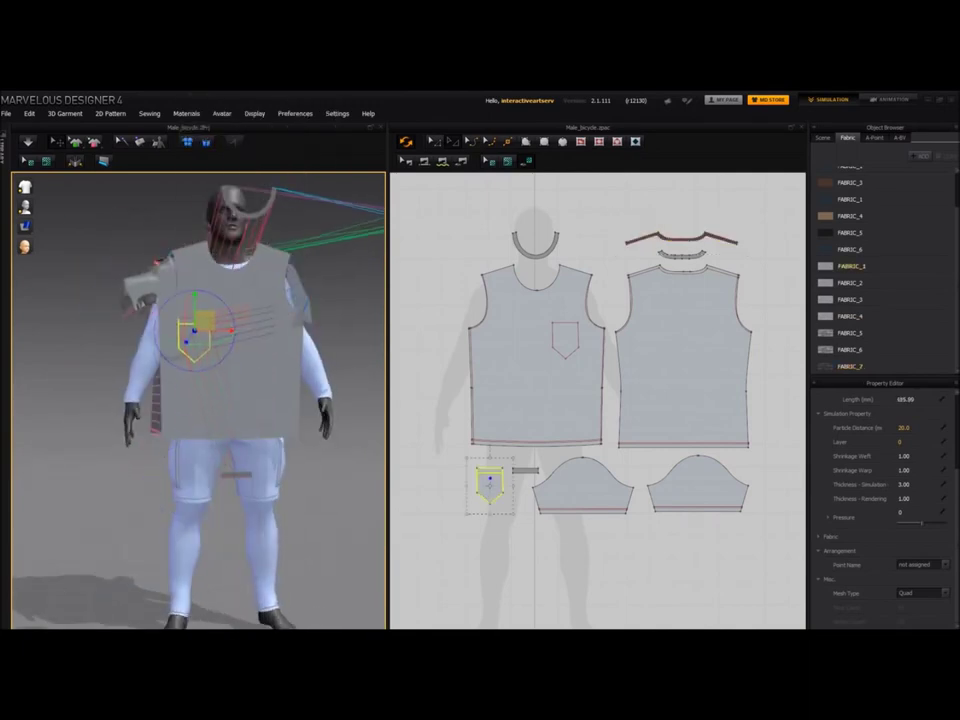
Step: Simulate the T-shirt so that it drapes over the frozen long-sleeved shirt and trousers
right_click_drag(200, 450, 240, 450)
key("space")
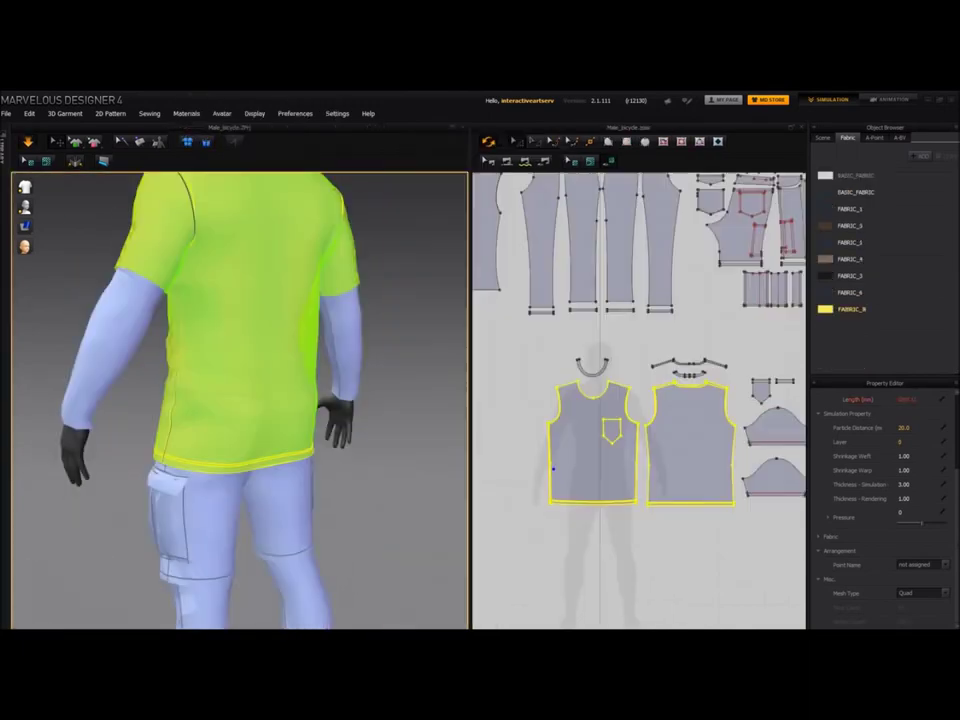
scroll(640, 400, "down", 4)
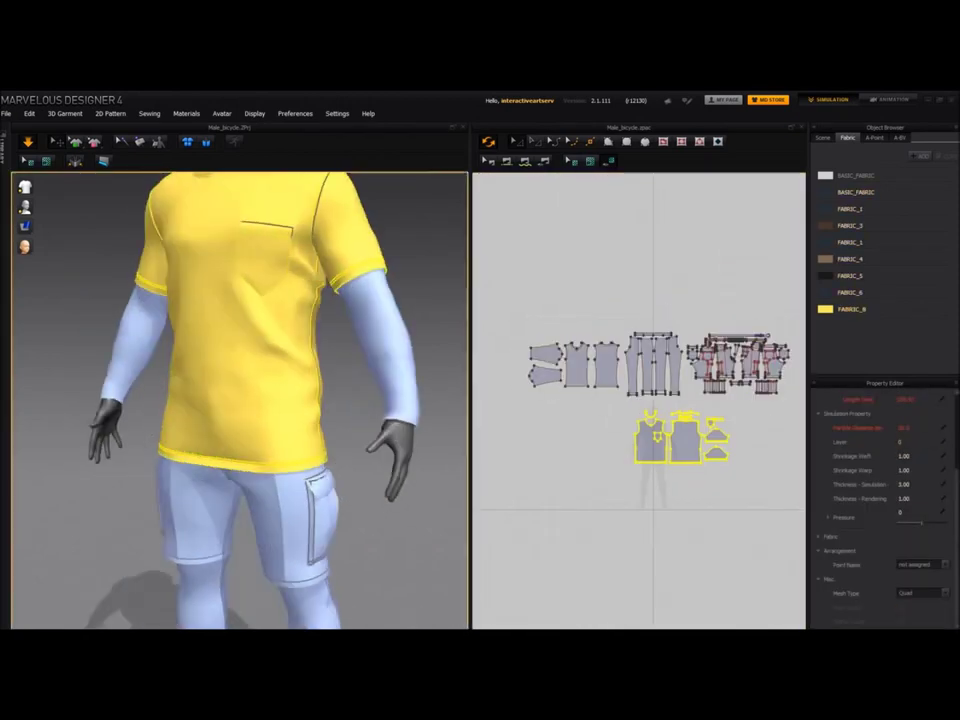
right_click_drag(240, 400, 270, 400)
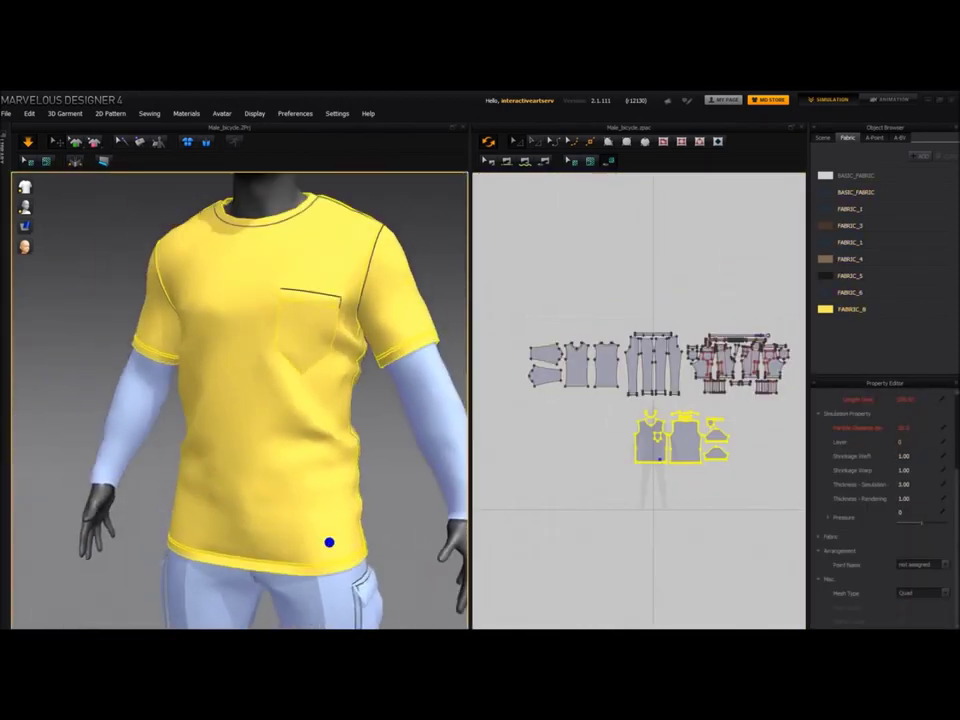
Step: Select the pocket outline on the T-shirt's front pattern piece
middle_click_drag(270, 330, 285, 408)
scroll(650, 430, "up", 8)
left_click(661, 352)
right_click_drag(240, 400, 285, 388)
scroll(640, 400, "down", 5)
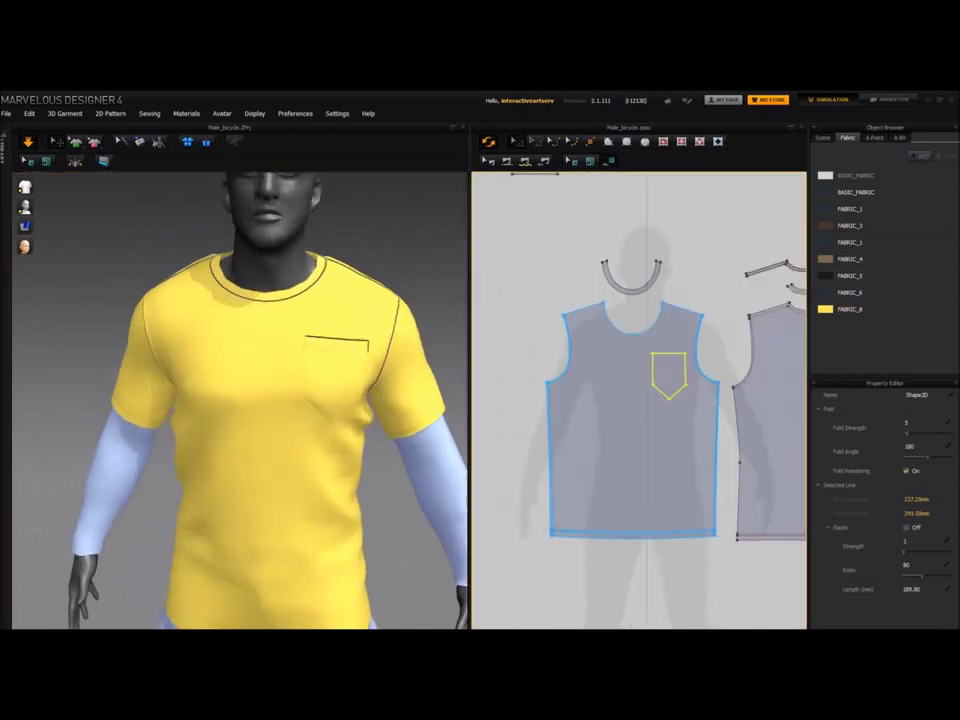
Step: Set the particle distance of the T-shirt's front and back pieces to 20
middle_click_drag(690, 420, 602, 408)
left_click(550, 440)
left_click(720, 430, "shift")
left_click(906, 542)
scroll(885, 520, "down", 5)
right_click_drag(290, 400, 240, 405)
Step: Narrow the lower part of the T-shirt front by moving the side and hem points on both sides inward
middle_click_drag(640, 400, 624, 428)
left_click_drag(524, 390, 586, 426)
scroll(560, 420, "up", 4)
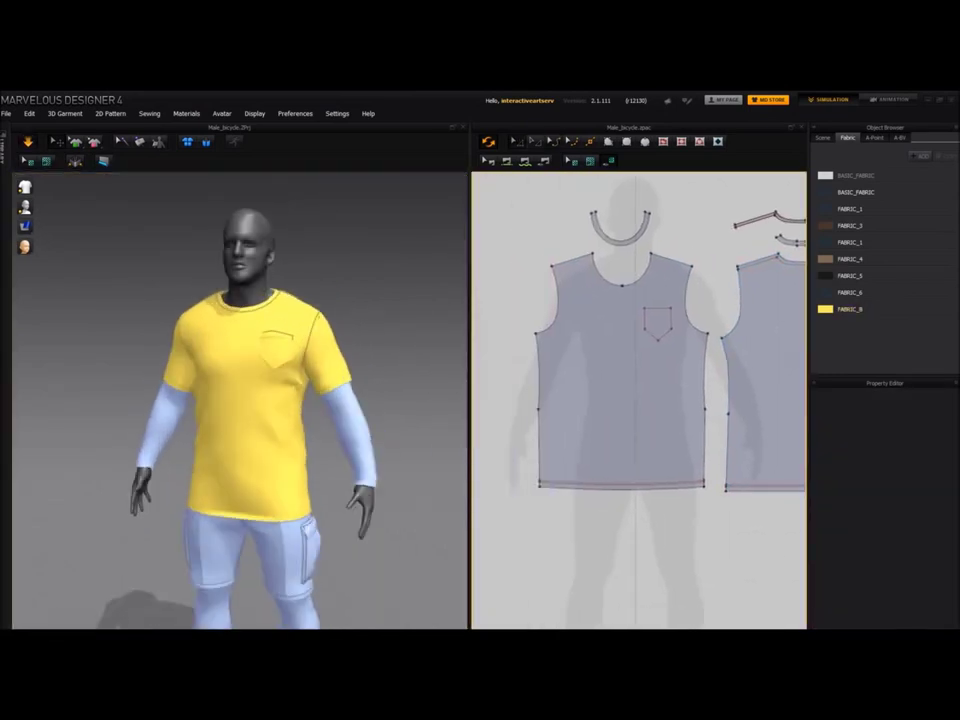
left_click_drag(515, 396, 552, 531)
middle_click_drag(620, 450, 563, 455)
left_click_drag(626, 402, 664, 512)
middle_click_drag(300, 400, 213, 401)
middle_click_drag(660, 420, 569, 424)
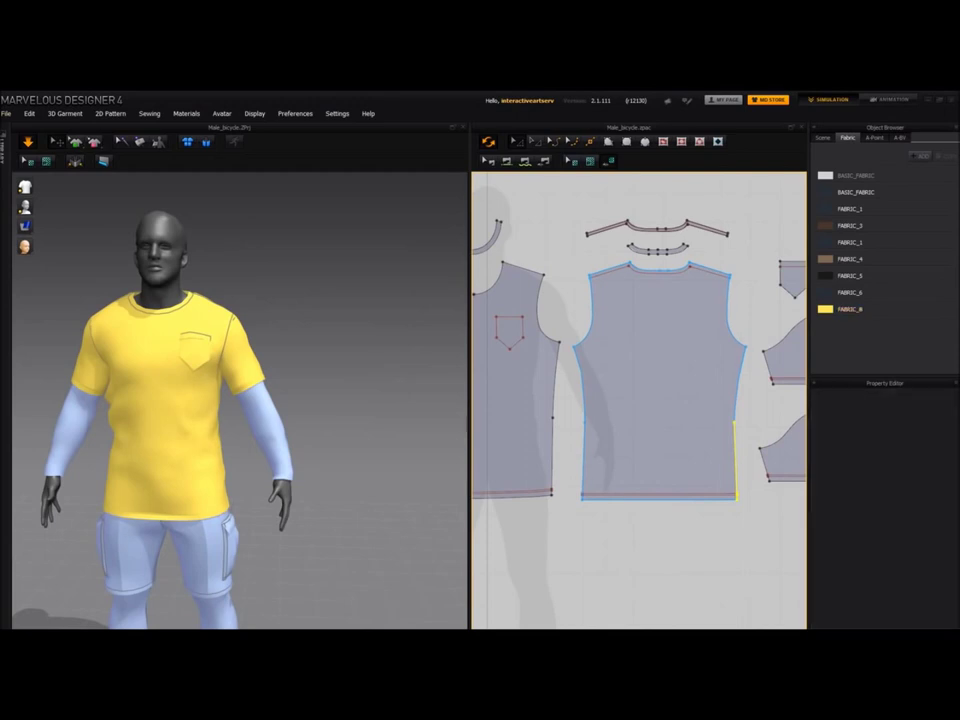
Step: Refine the T-shirt's front and back pieces to a particle distance of 15 while the garment simulates
middle_click_drag(182, 468, 244, 470)
mouse_move(244, 470)
right_mouse_down()
mouse_move(160, 472)
mouse_move(242, 474)
right_mouse_up()
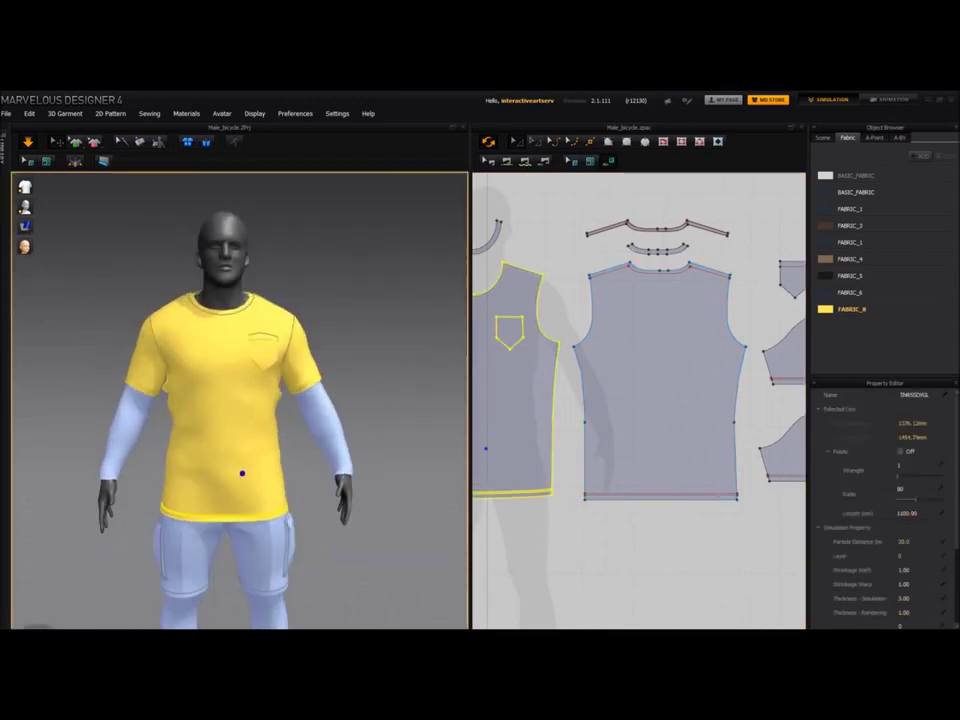
left_click(166, 388, "shift")
middle_click_drag(590, 400, 686, 406)
right_click_drag(270, 470, 166, 371)
right_click_drag(180, 440, 252, 445)
scroll(511, 445, "down", 3)
left_click(560, 420)
left_click(670, 420, "shift")
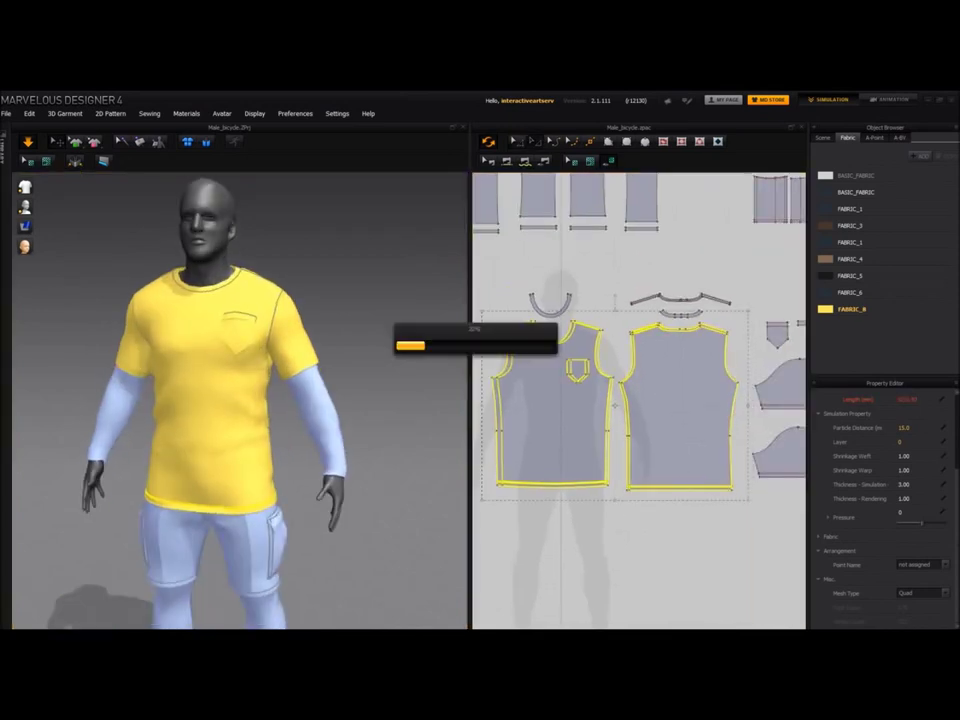
Step: Set the front and back pieces' particle distance to 5, select all T-shirt pieces and stop the simulation
right_click_drag(252, 495, 176, 507)
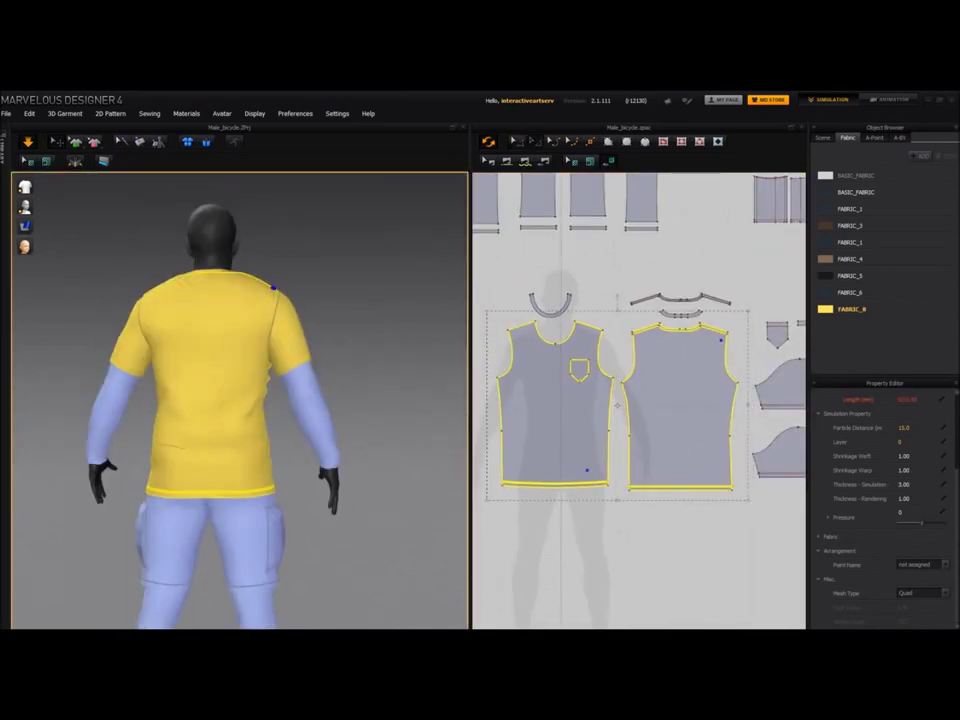
mouse_move(137, 366)
right_mouse_down()
mouse_move(202, 366)
mouse_move(136, 376)
right_mouse_up()
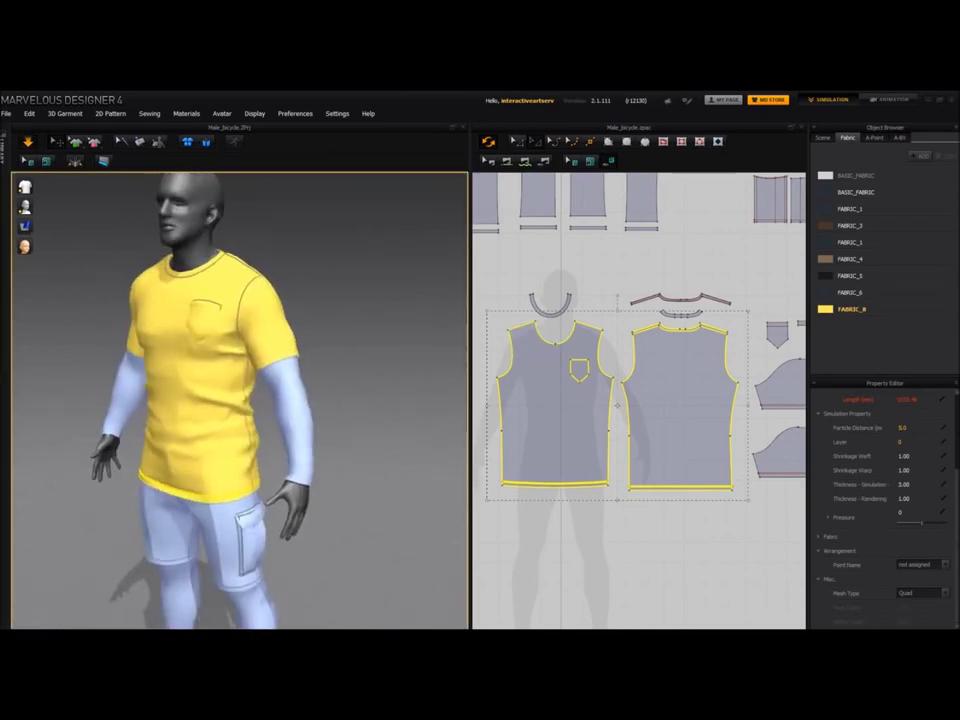
left_click_drag(529, 328, 773, 495)
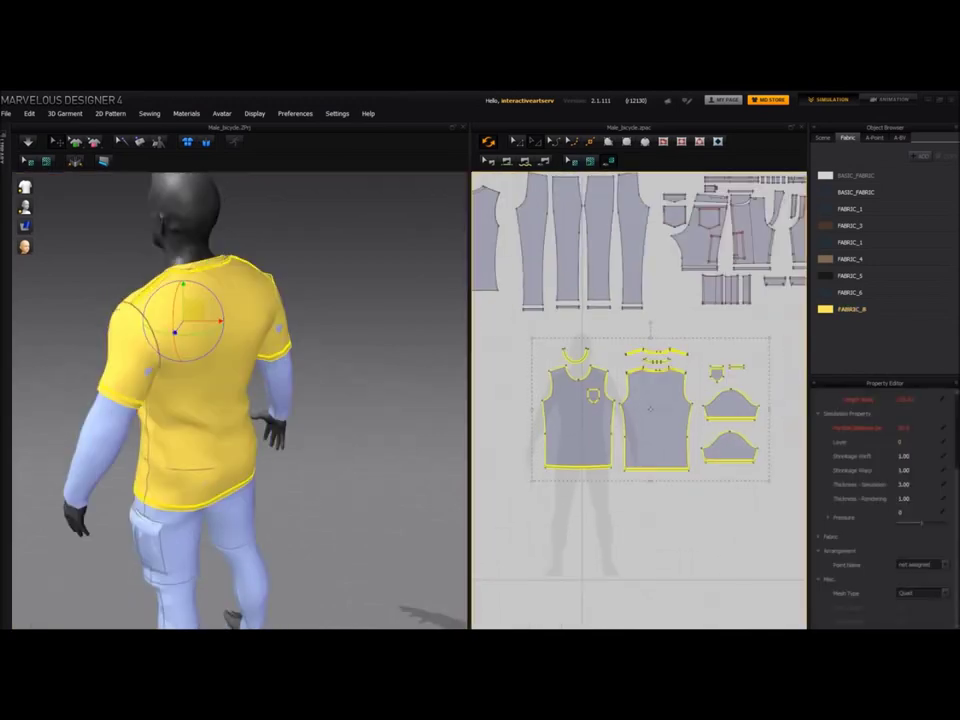
key("space")
Step: Select the long-sleeved shirt's pattern pieces and unfreeze them, leaving the trousers frozen
right_click_drag(184, 320, 330, 340)
left_click(679, 448)
left_click(700, 530)
right_click_drag(240, 400, 285, 395)
scroll(240, 400, "up", 2)
middle_click_drag(250, 300, 250, 450)
scroll(250, 400, "down", 1)
middle_click_drag(560, 350, 761, 475)
left_click_drag(482, 275, 706, 442)
left_click_drag(360, 449, 366, 480)
mouse_move(380, 520)
right_mouse_down()
mouse_move(304, 500)
mouse_move(379, 519)
right_mouse_up()
left_click(640, 270)
Step: Draw a rectangular collar piece above the neckline of the long-sleeved shirt's front
scroll(630, 290, "up", 5)
middle_click_drag(720, 470, 742, 443)
right_click_drag(270, 400, 225, 395)
mouse_move(742, 443)
middle_mouse_down()
mouse_move(740, 468)
mouse_move(543, 442)
mouse_move(558, 438)
mouse_move(515, 454)
middle_mouse_up()
left_click(627, 142)
mouse_move(570, 331)
left_mouse_down()
mouse_move(662, 369)
mouse_move(616, 339)
mouse_move(670, 339)
left_mouse_up()
left_click(640, 280)
left_click(617, 402)
left_click(616, 340)
Step: Shorten the collar rectangle by moving one side edge inward, and pick the collar piece beside the avatar
key("z")
middle_click_drag(670, 339, 739, 348)
key("a")
scroll(761, 343, "down", 3)
left_click(761, 343)
scroll(573, 338, "up", 5)
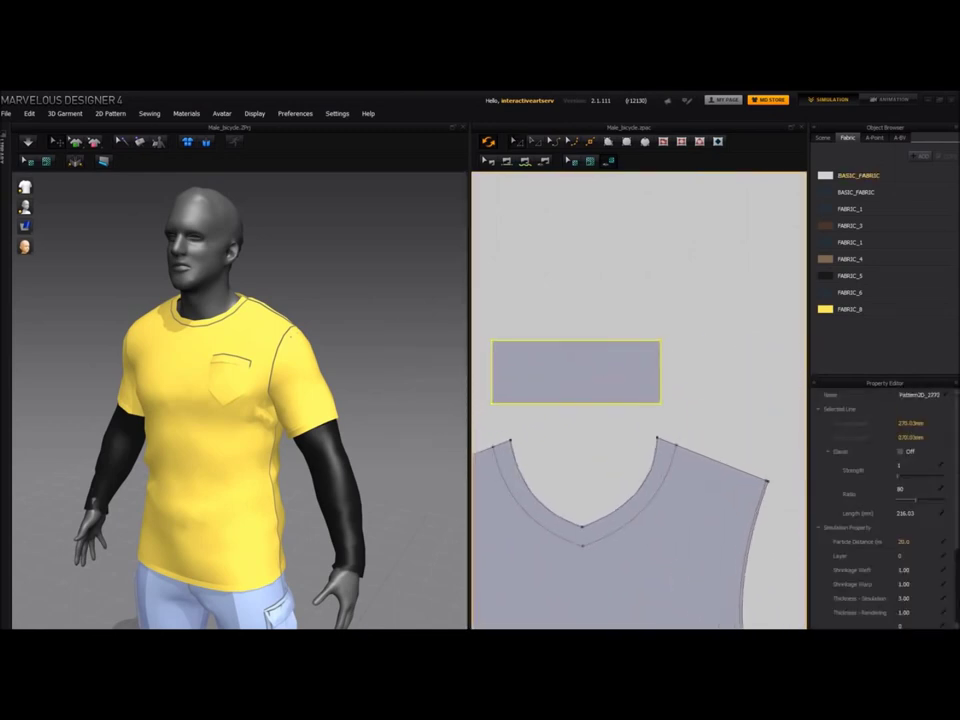
left_click_drag(660, 372, 584, 372)
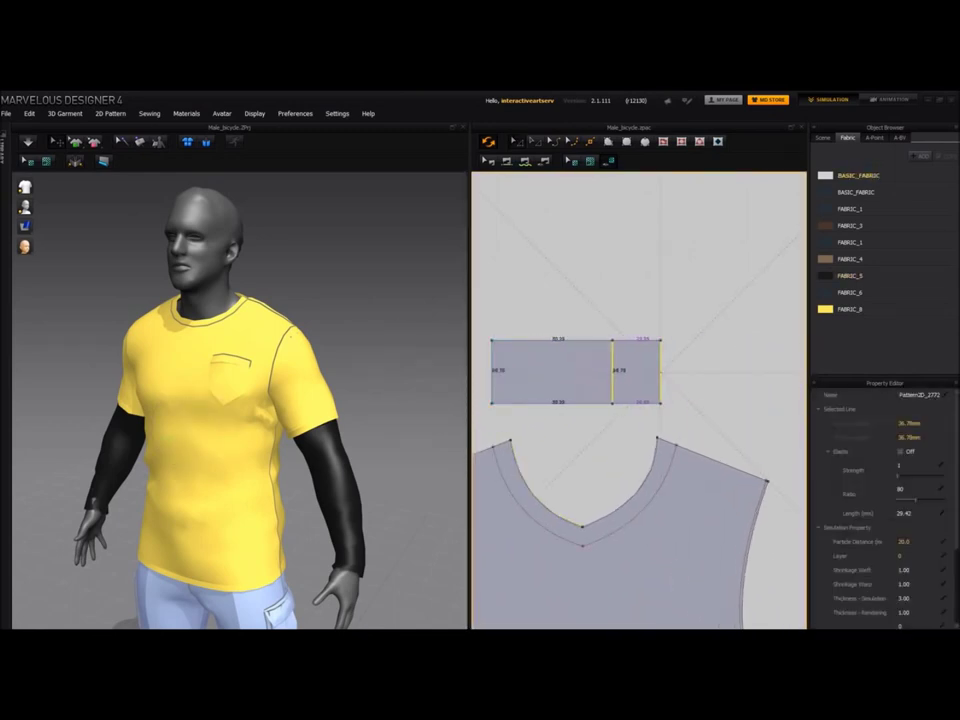
middle_click_drag(612, 372, 642, 372)
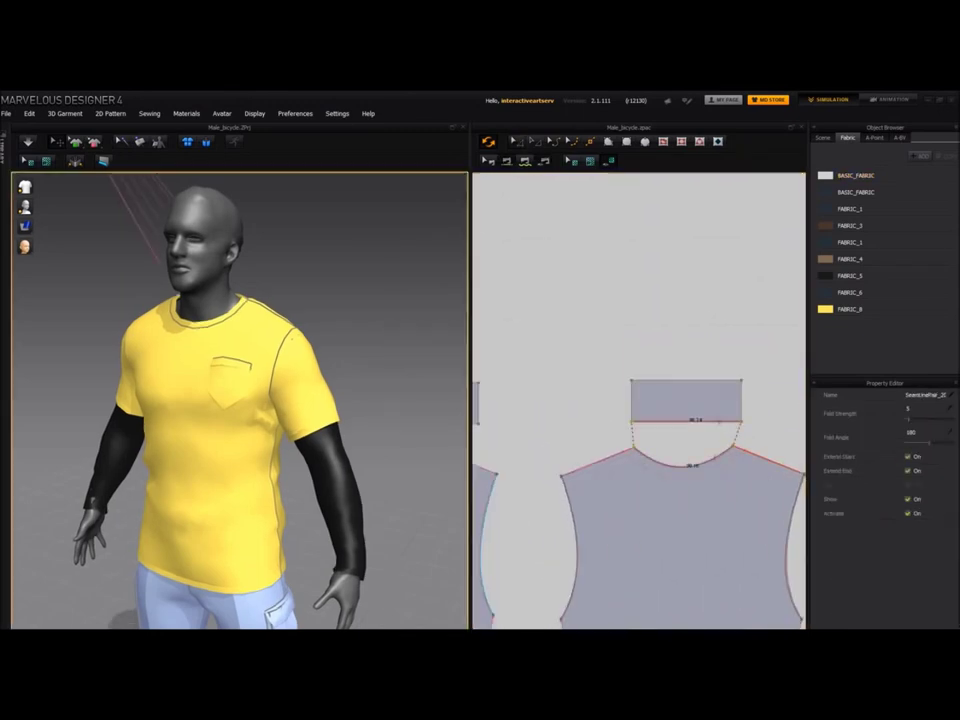
scroll(240, 400, "down", 5)
left_click(150, 293)
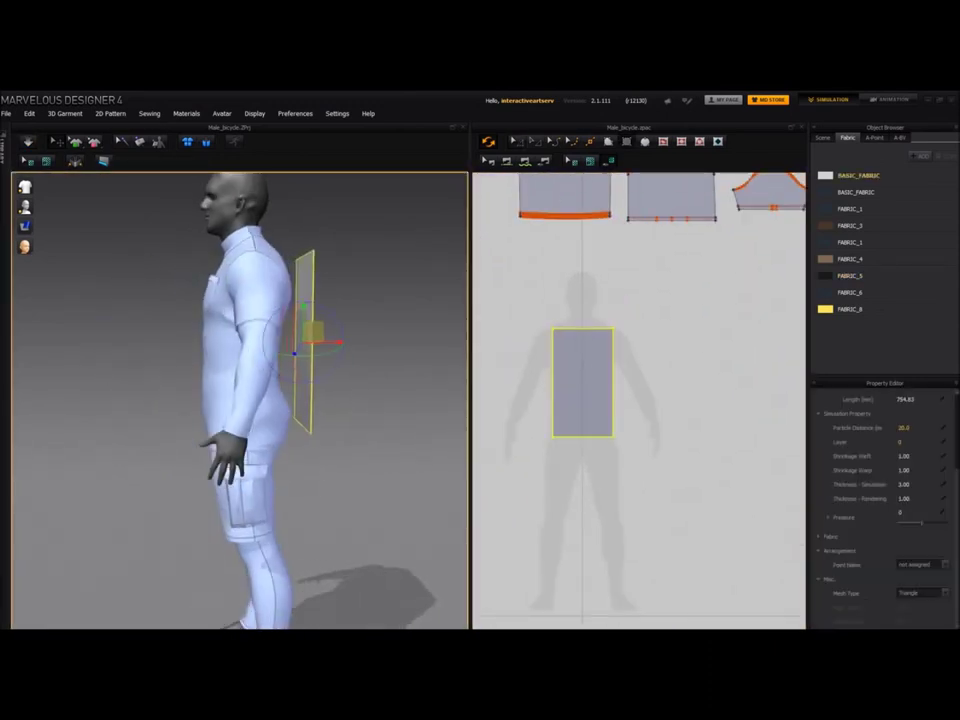
Step: Flip the rectangular panel behind the avatar so that its outer face points away from the back
right_click_drag(400, 262, 311, 256)
right_click(311, 256)
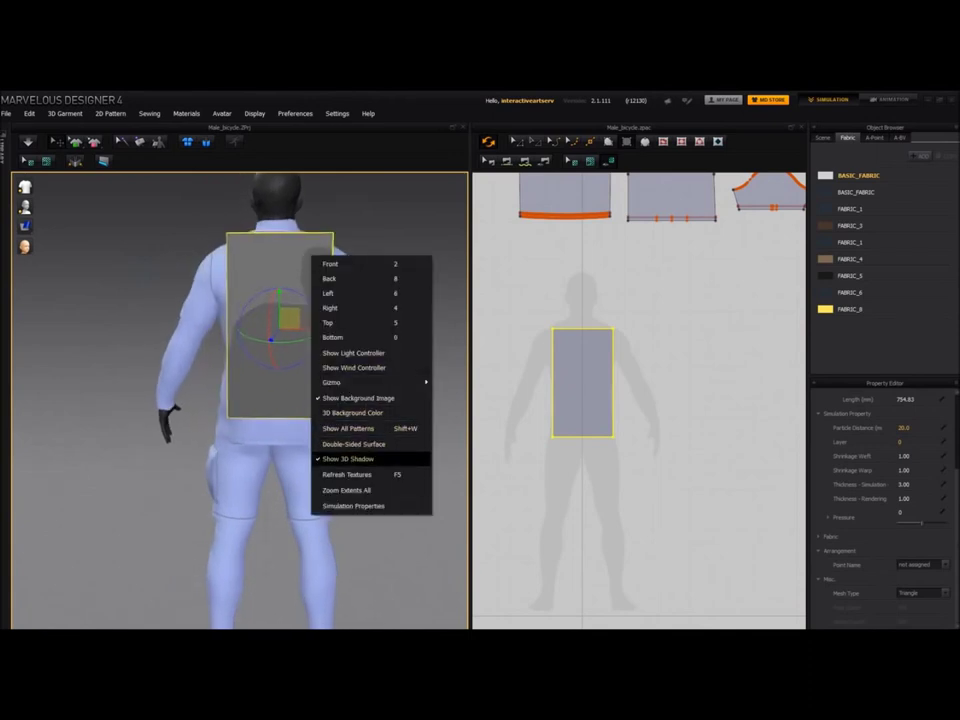
left_click(303, 274)
right_click(305, 273)
left_click(312, 273)
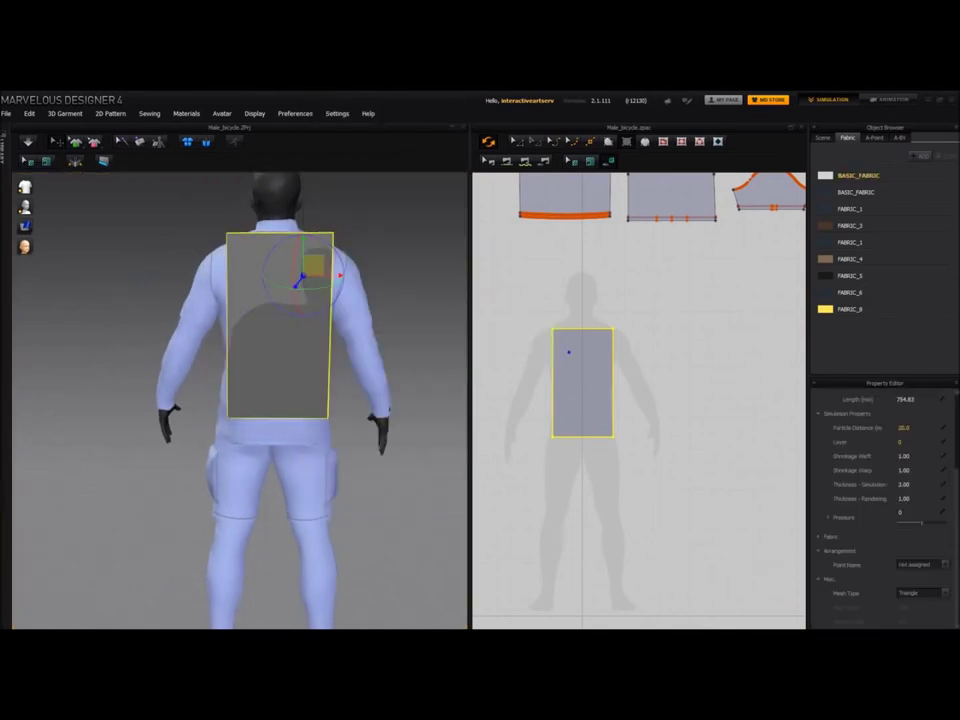
right_click_drag(319, 305, 307, 306)
left_click(653, 270)
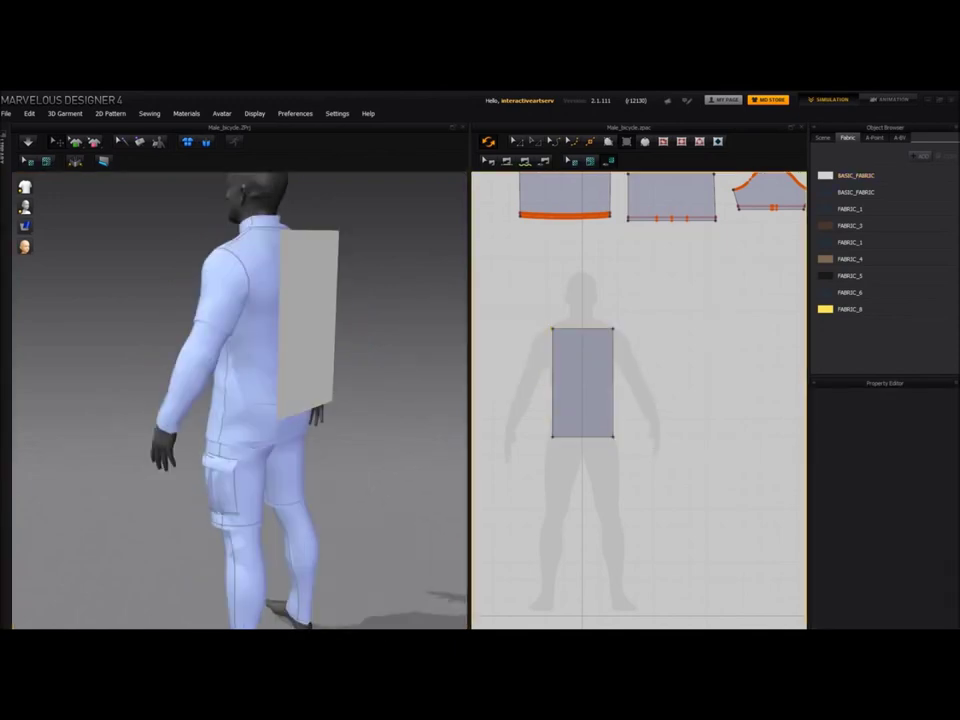
Step: Apply FABRIC_3 to the rectangular panel behind the avatar
left_click(300, 334)
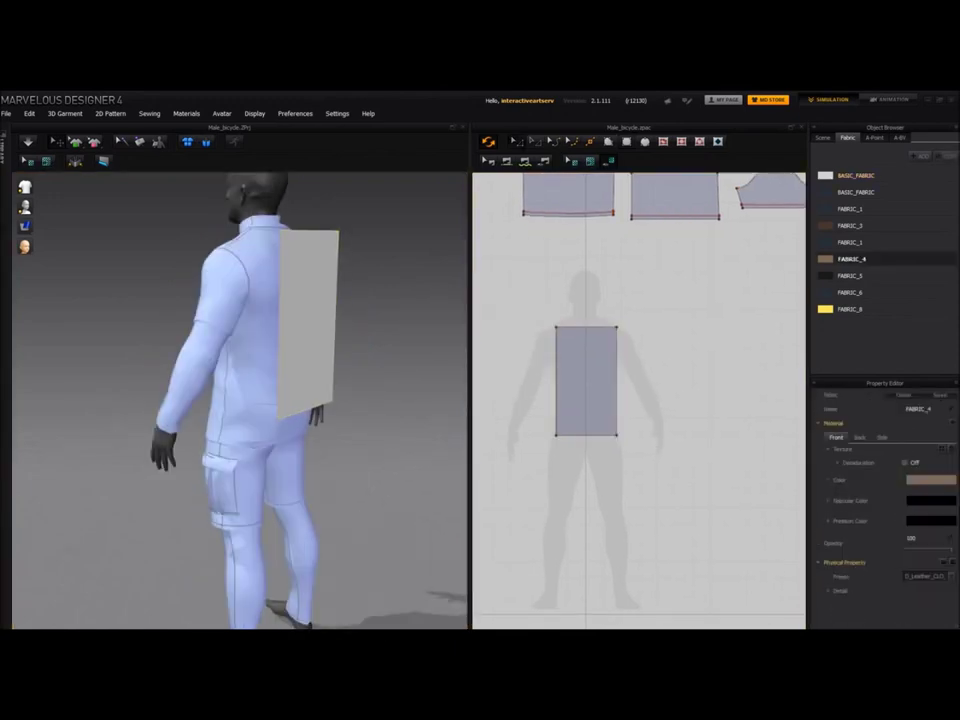
left_click(851, 226)
right_click_drag(200, 330, 350, 330)
left_click_drag(851, 226, 583, 370)
right_click_drag(350, 330, 200, 330)
Step: Duplicate the rectangular panel, place the copy beside the original and turn the original's outer face toward the avatar
left_click(303, 312)
right_click_drag(300, 330, 330, 330)
key("ctrl+c")
key("ctrl+v")
left_click(664, 381)
right_click_drag(250, 340, 200, 340)
right_click(302, 334)
left_click(340, 287)
Step: Move the copied panel behind the original, farther from the avatar's back
left_click(183, 354)
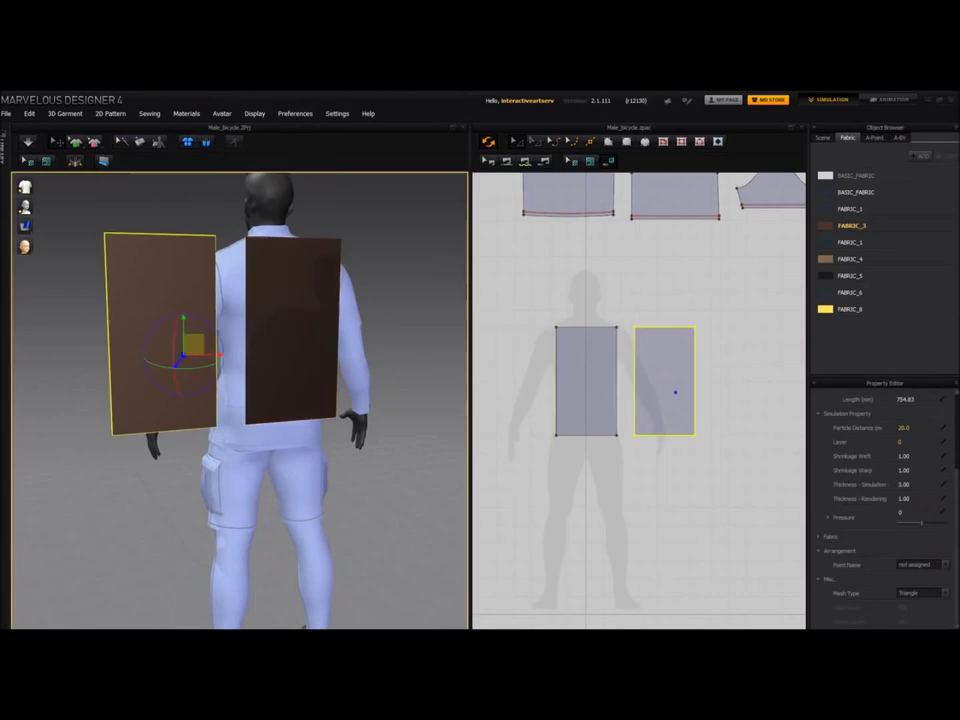
left_click_drag(219, 354, 345, 354)
right_click_drag(345, 354, 290, 354)
left_click_drag(311, 351, 321, 352)
right_click_drag(321, 352, 390, 352)
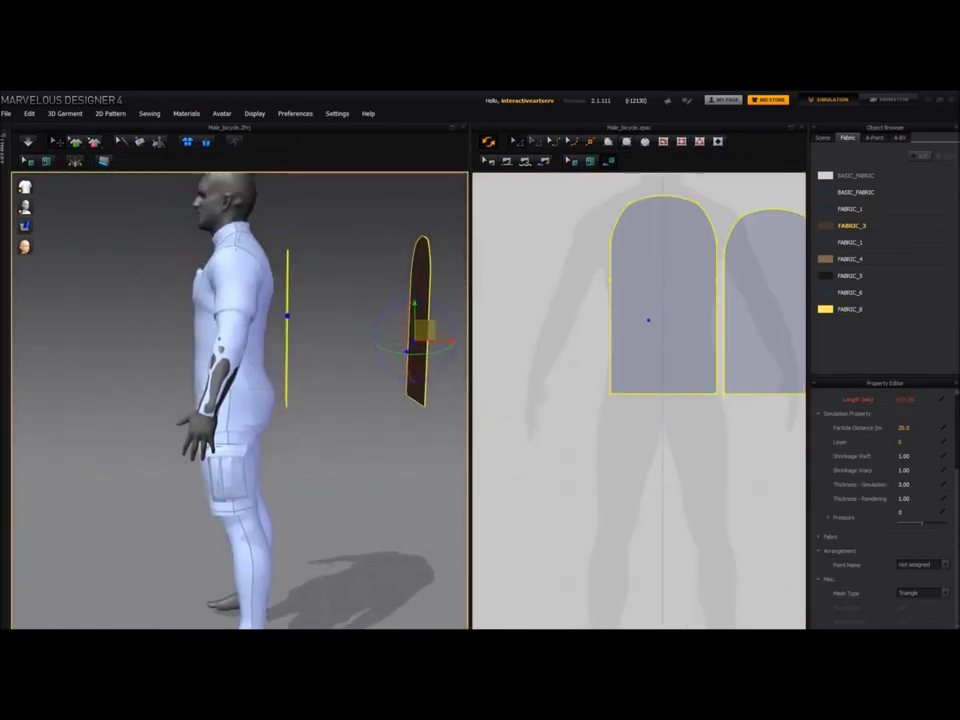
Step: Move the outer arched panel closer to the inner one and select both panels
right_click_drag(410, 340, 275, 330)
left_click(411, 290)
left_click(158, 315)
left_click_drag(188, 311, 216, 315)
right_click_drag(330, 320, 340, 345)
left_click(223, 291, "shift")
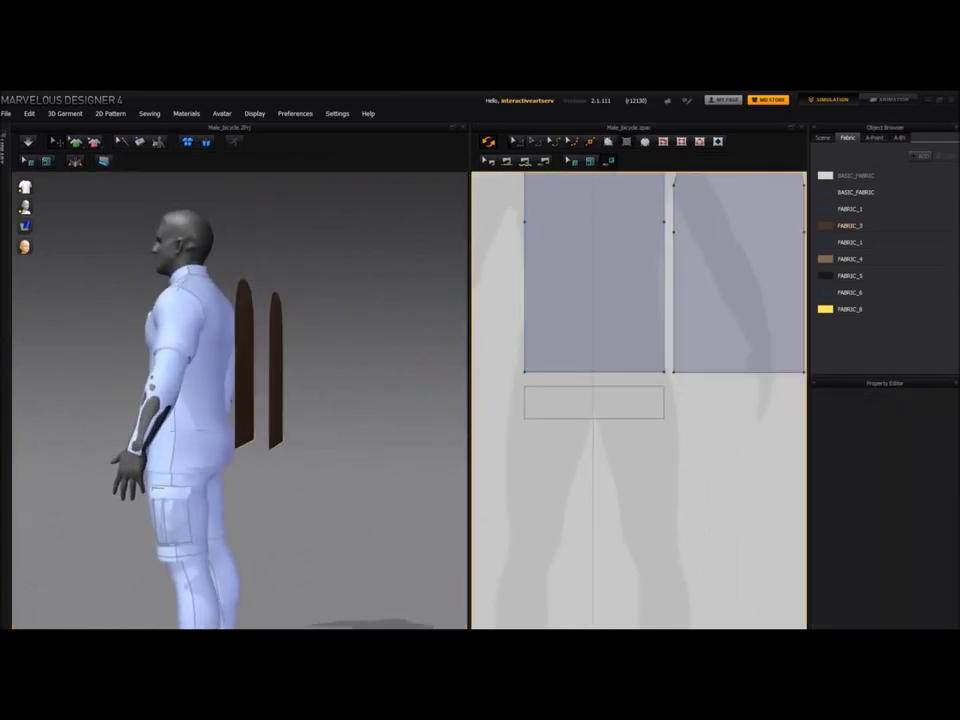
Step: Draw a rectangular strip as wide as the inner panel just below it and apply FABRIC_3 to it
left_click_drag(664, 418, 666, 424)
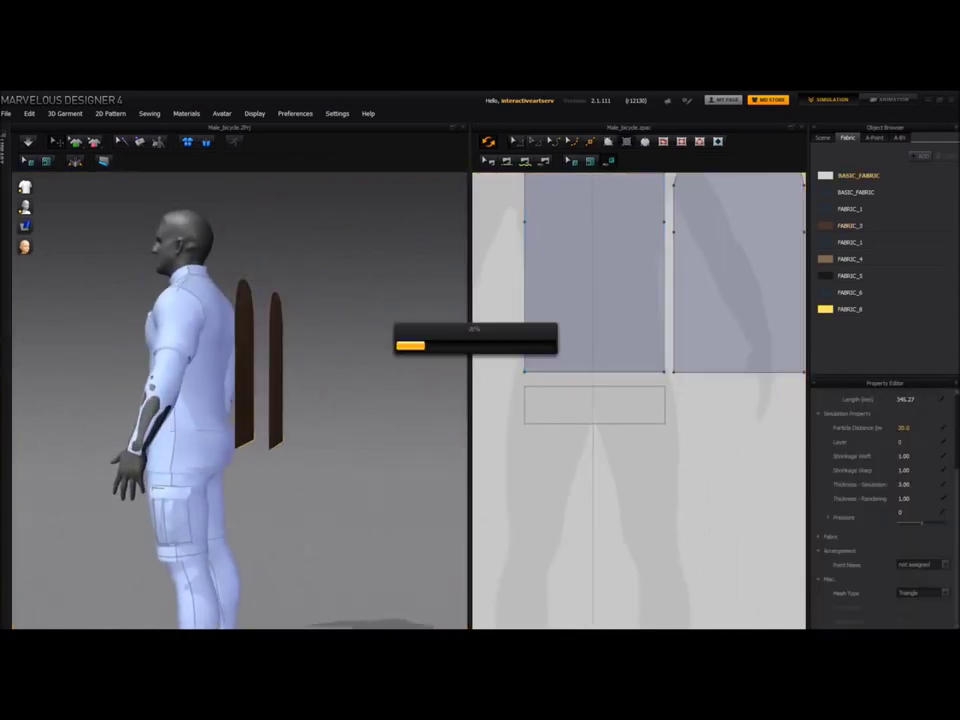
right_click_drag(330, 400, 365, 400)
left_click_drag(850, 226, 600, 405)
right_click_drag(330, 400, 350, 398)
Step: Move the strip behind the avatar, below the two arched panels
left_click(109, 456)
left_click_drag(142, 457, 308, 457)
scroll(285, 450, "up", 4)
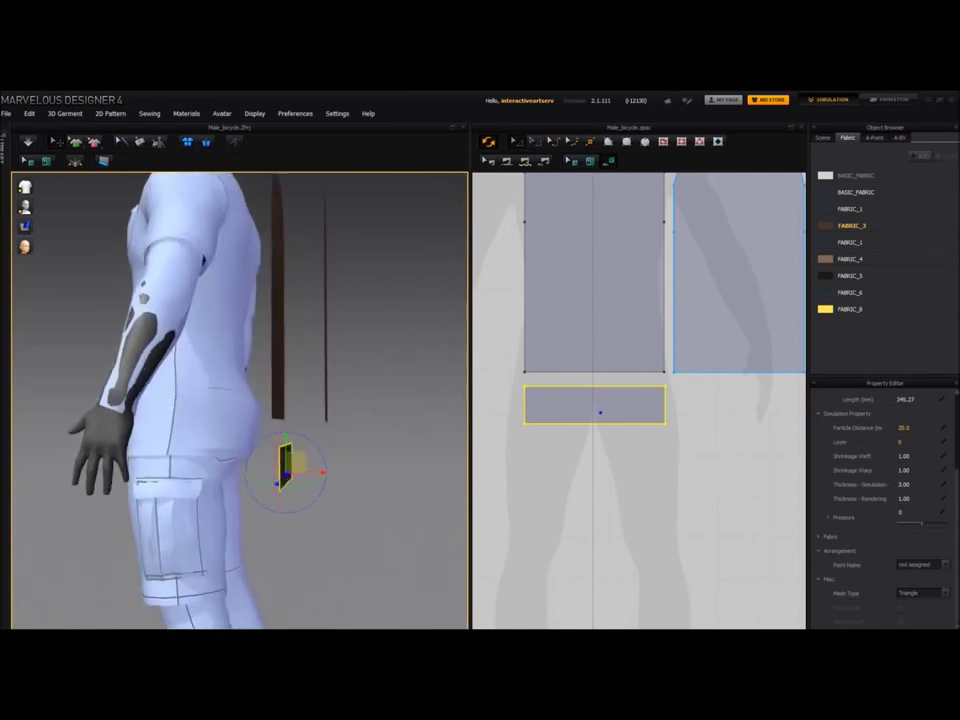
Step: Assign BASIC_FABRIC to both arched panels and the bottom strip
middle_click_drag(600, 380, 580, 428)
left_click(574, 310)
left_click(718, 310, "shift")
left_click(574, 452, "shift")
left_click_drag(856, 176, 580, 330)
right_click(326, 309)
left_click(368, 273)
Step: Select the bottom strip and turn it flat beneath the two panels
right_click_drag(368, 400, 405, 394)
left_click(291, 445)
right_click_drag(350, 440, 262, 430)
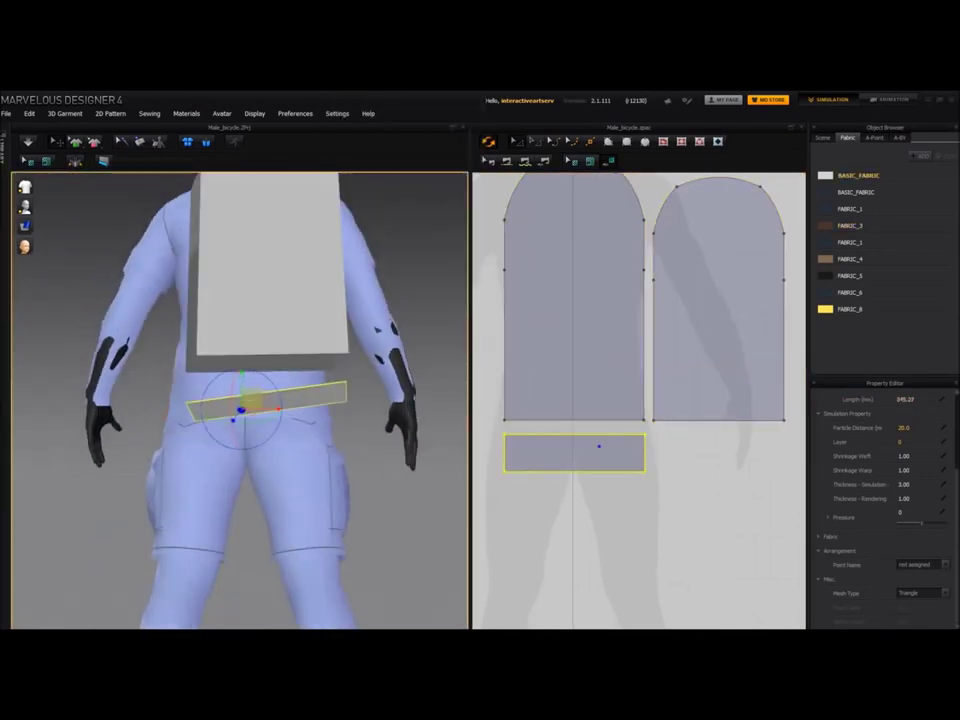
Step: Sew the strip's lower edge to the outer panel's bottom edge and its upper edge to the inner panel's bottom edge
left_click(507, 161)
left_click(574, 471)
left_click(768, 420)
left_click(574, 471)
left_click(680, 420)
left_click(534, 420)
left_click(540, 434)
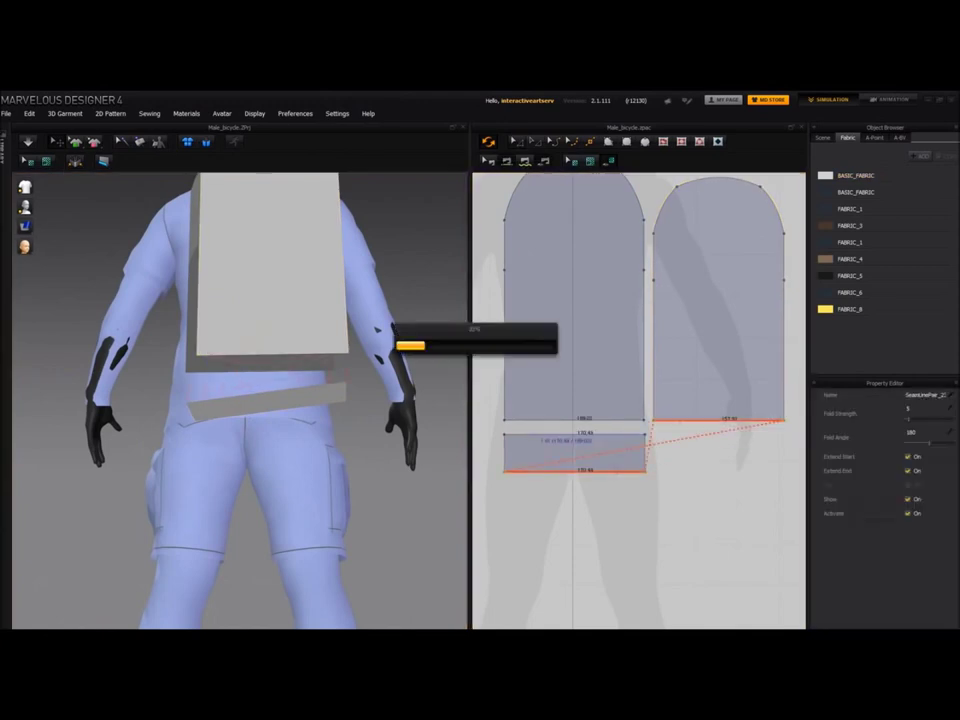
Step: Duplicate the bottom strip and place the copy beside the original
right_click_drag(250, 440, 325, 435)
middle_click_drag(325, 435, 321, 465)
left_click(516, 141)
left_click(574, 453)
middle_click_drag(640, 450, 577, 430)
middle_click_drag(530, 335, 639, 426)
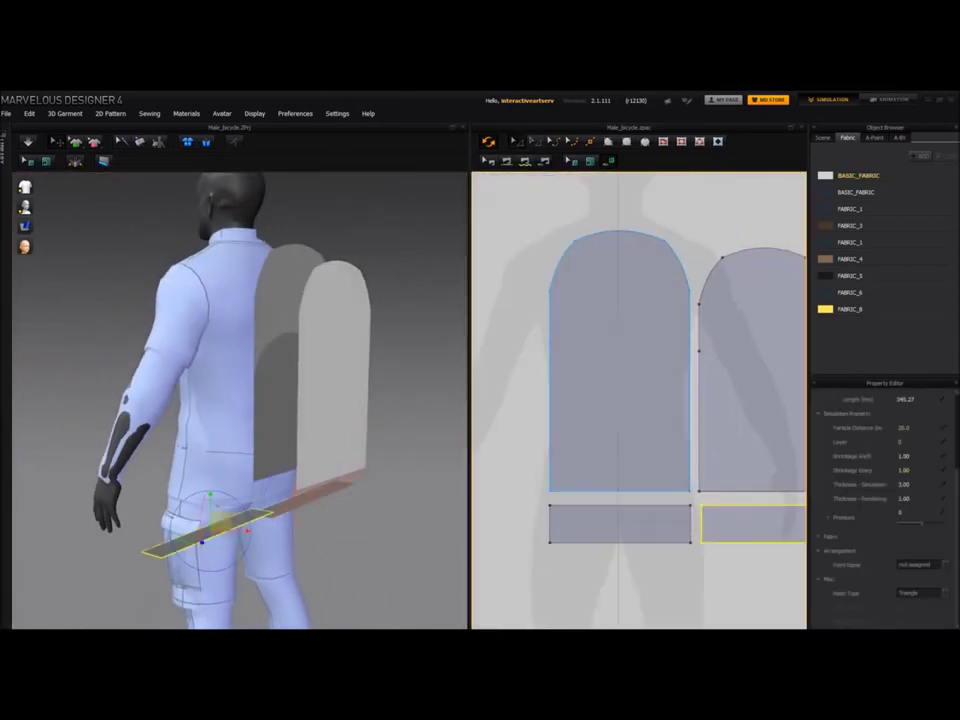
Step: Place the copied strip below the original and lengthen it into a long band by extending its end edge
scroll(620, 300, "down", 5)
left_click(720, 400)
left_click_drag(686, 349, 755, 373)
left_click(700, 400)
middle_click_drag(696, 414, 606, 442)
left_click(606, 442)
left_click_drag(666, 401, 774, 401)
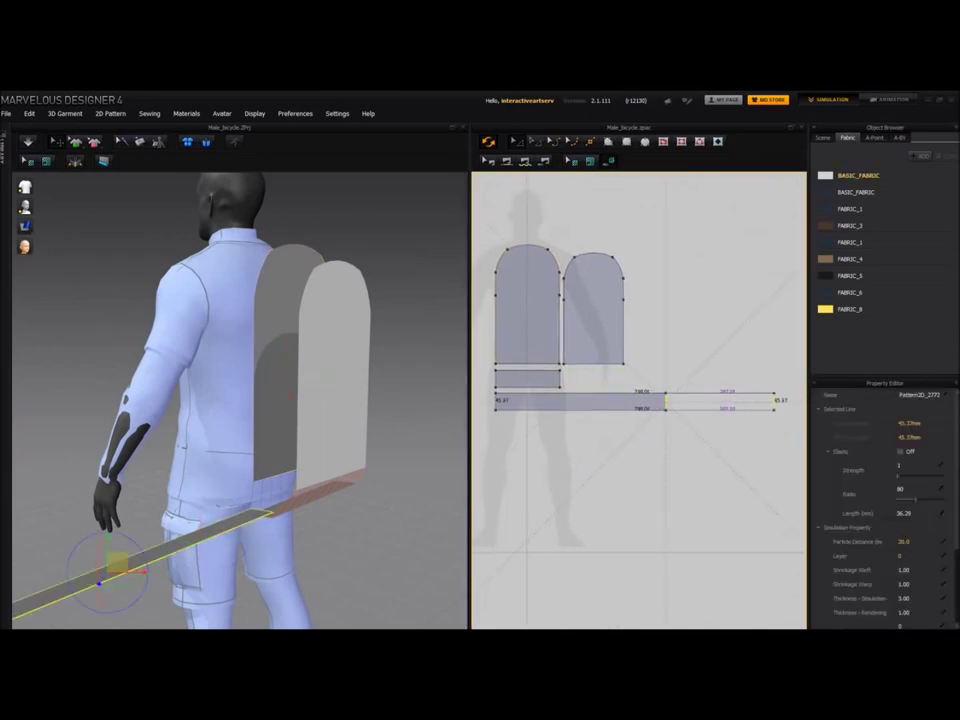
Step: Add a midpoint to the rounded top edge of each arched panel
middle_click_drag(680, 380, 721, 388)
left_click(700, 340)
middle_click_drag(631, 314, 620, 339)
scroll(551, 306, "up", 3)
right_click(561, 262)
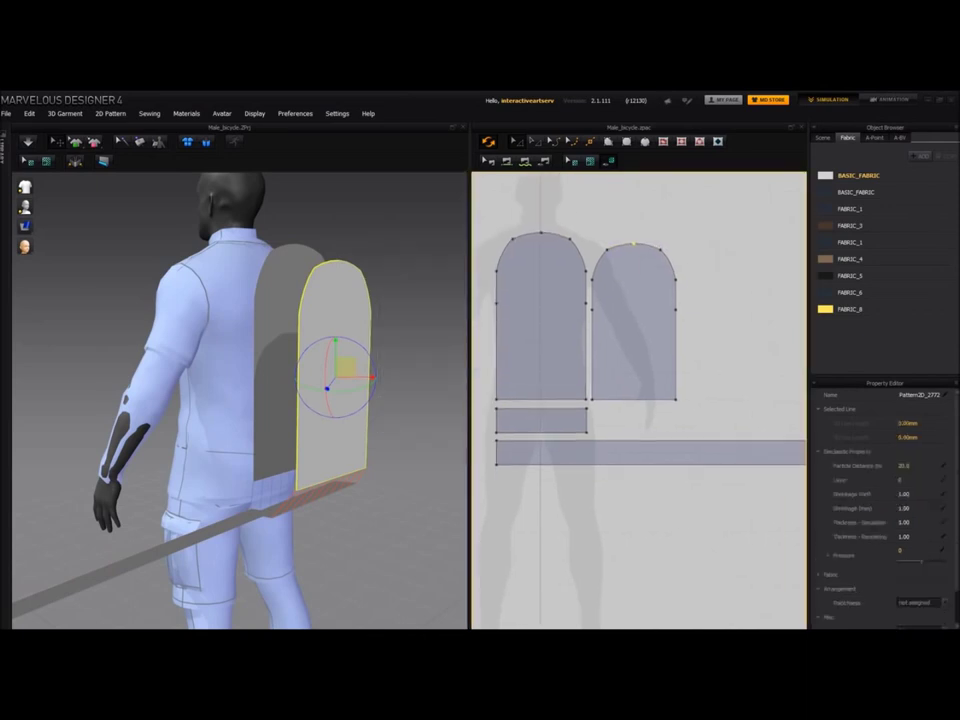
Step: Split the long strip's upper and lower edges at their midpoints
scroll(560, 320, "down", 2)
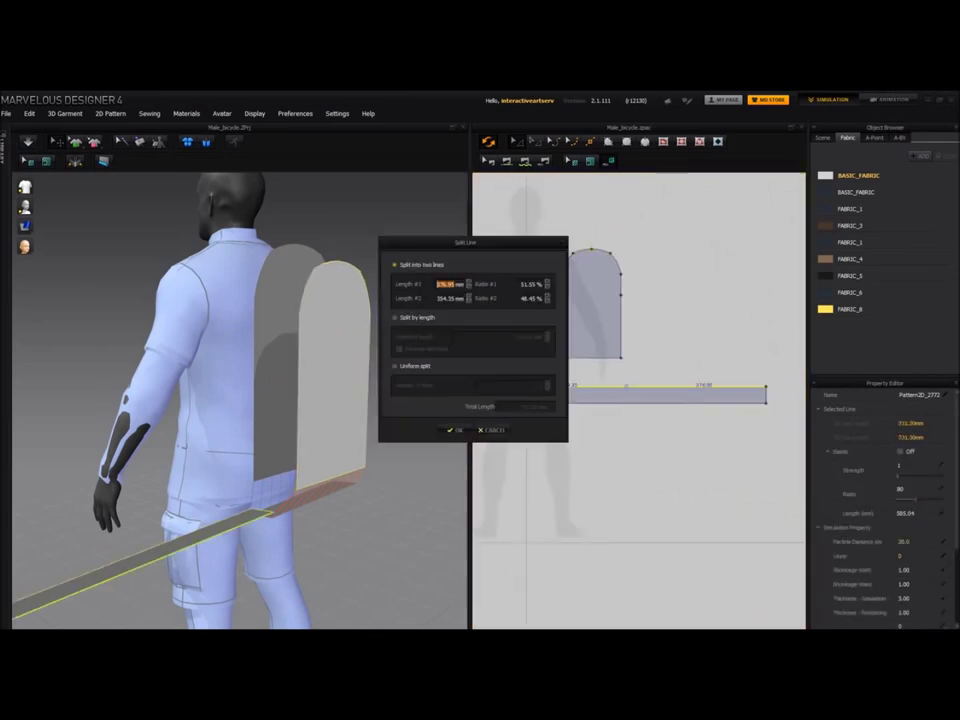
key("Return")
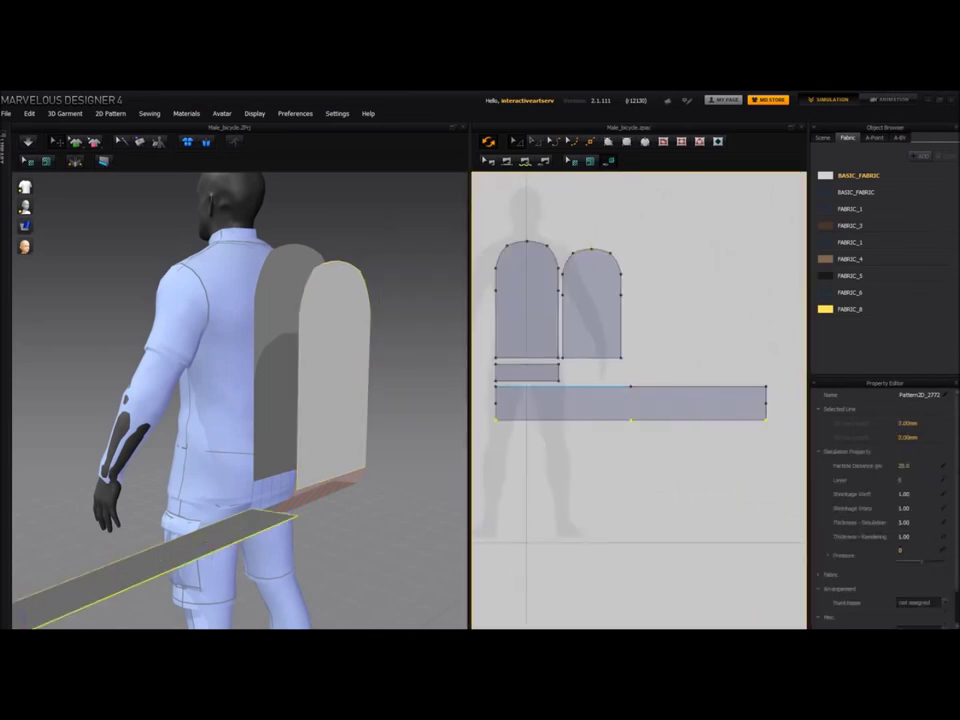
left_click(658, 441)
key("Return")
left_click(690, 480)
middle_click_drag(660, 460, 699, 483)
Step: Sew the long strip's upper edge to the outline of the inner arched panel
right_click_drag(380, 420, 405, 480)
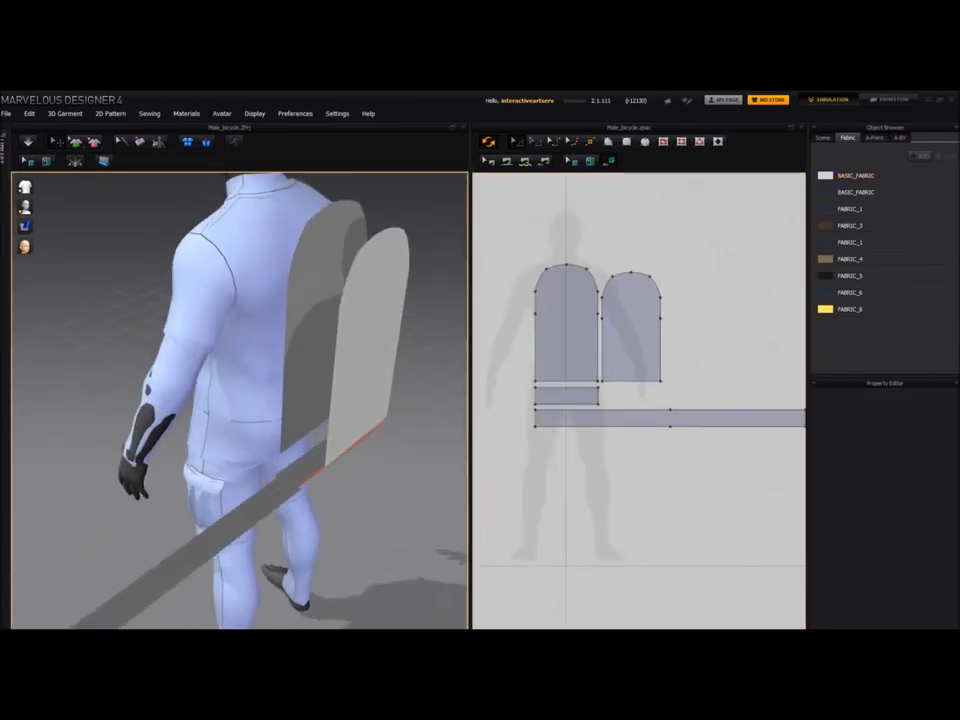
left_click(285, 478)
right_click_drag(285, 478, 310, 455)
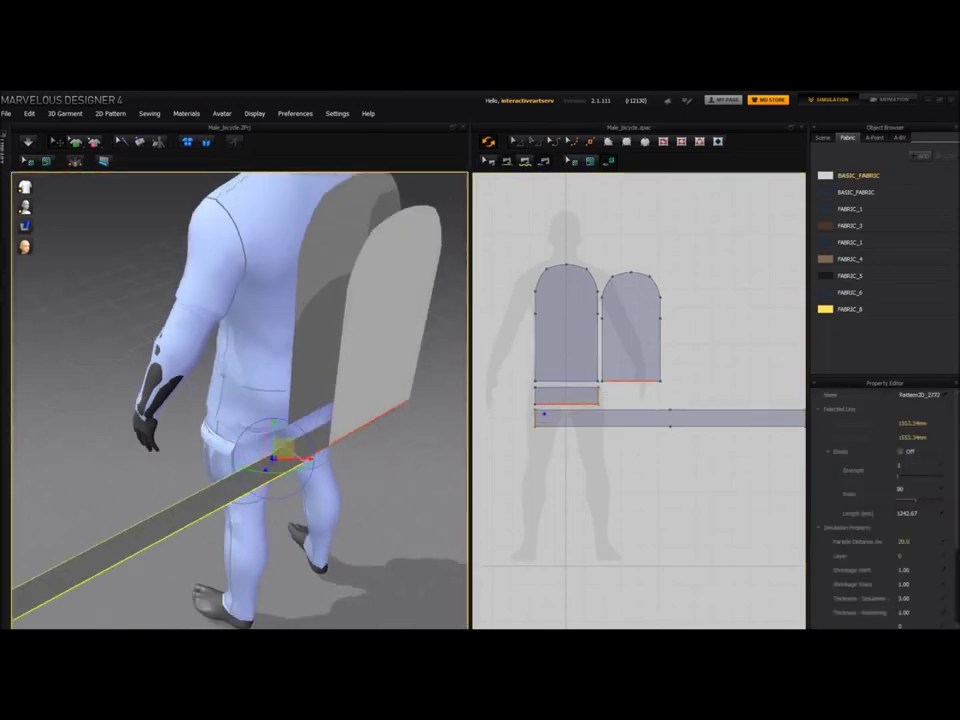
left_click(390, 510)
right_click_drag(390, 510, 365, 490)
scroll(300, 420, "up", 2)
left_click(250, 512)
left_click(293, 384)
left_click(551, 411)
middle_click_drag(551, 411, 507, 428)
left_click(492, 427)
right_click_drag(290, 440, 320, 430)
Step: Try simulating the panels with the long strip and undo the last change
key("space")
key("ctrl+z")
scroll(600, 420, "up", 2)
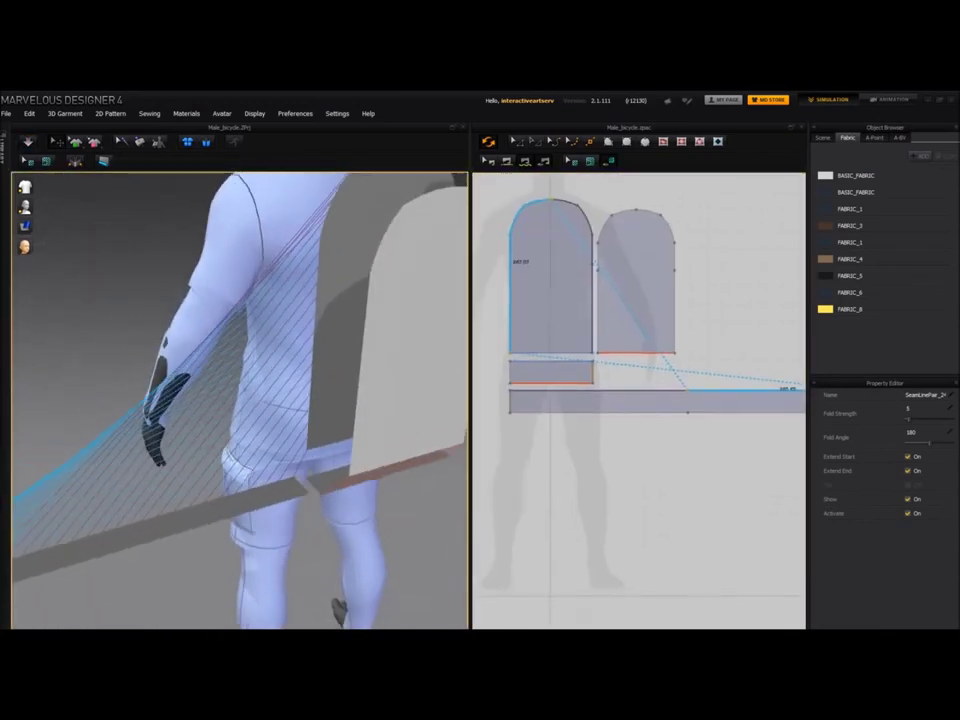
middle_click_drag(635, 225, 648, 254)
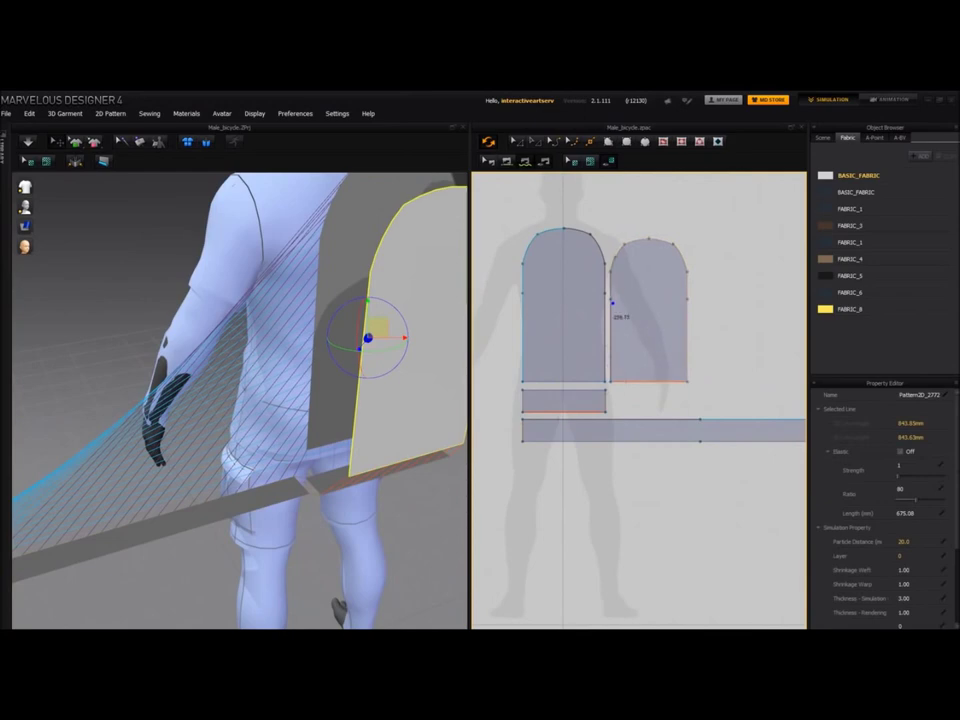
Step: Sew the long strip's lower edge to the outline of the smaller arched panel
left_click(700, 441)
middle_click_drag(733, 441, 635, 442)
right_click_drag(330, 400, 60, 380)
right_click_drag(380, 390, 180, 380)
middle_click_drag(550, 320, 724, 324)
right_click_drag(350, 390, 110, 385)
middle_click_drag(725, 315, 624, 259)
scroll(630, 353, "down", 3)
Step: Place a narrow waist strip below the long strip, sew its ends to the larger arched panel's sides, and simulate the bag
left_click_drag(800, 193, 513, 388)
scroll(513, 395, "up", 5)
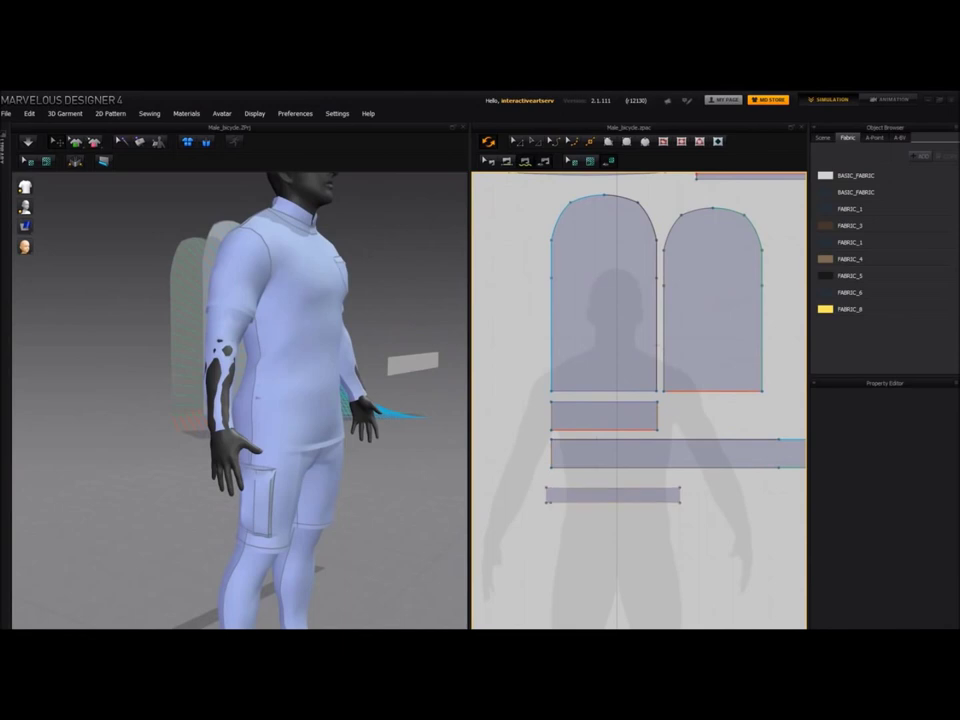
left_click(551, 333)
scroll(592, 347, "up", 5)
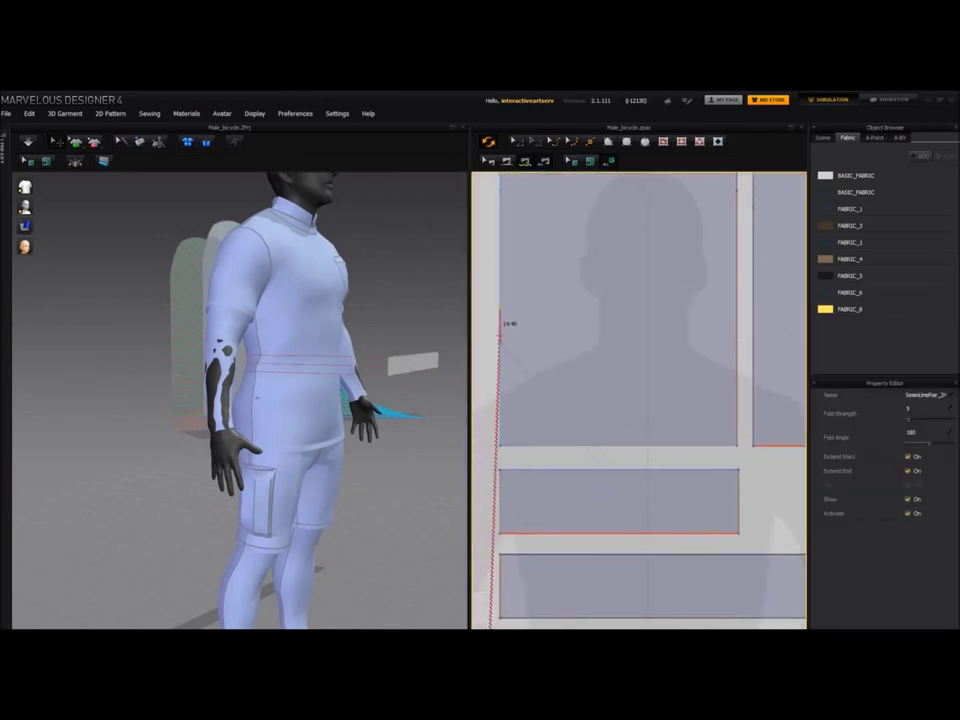
left_click(738, 344)
right_click_drag(330, 400, 400, 400)
key("space")
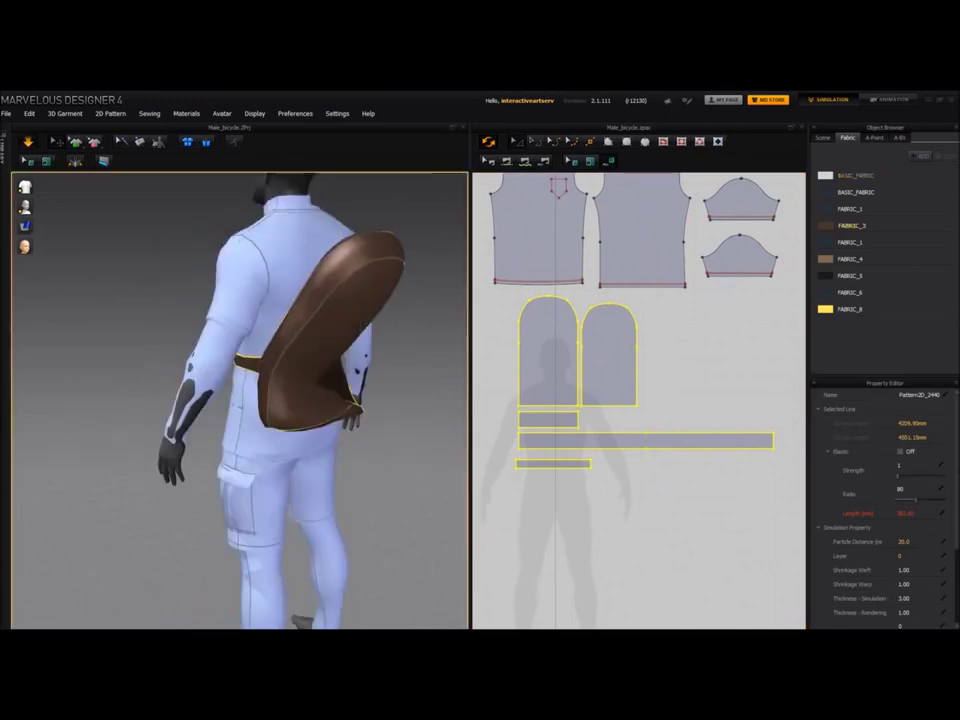
Step: Sew the free end of the long strip to the short edge of the bag's bottom panel and simulate
right_click_drag(330, 400, 240, 350)
scroll(600, 420, "up", 2)
left_click(292, 360)
right_click_drag(240, 400, 280, 380)
scroll(285, 360, "up", 4)
scroll(640, 400, "down", 3)
left_click(757, 405)
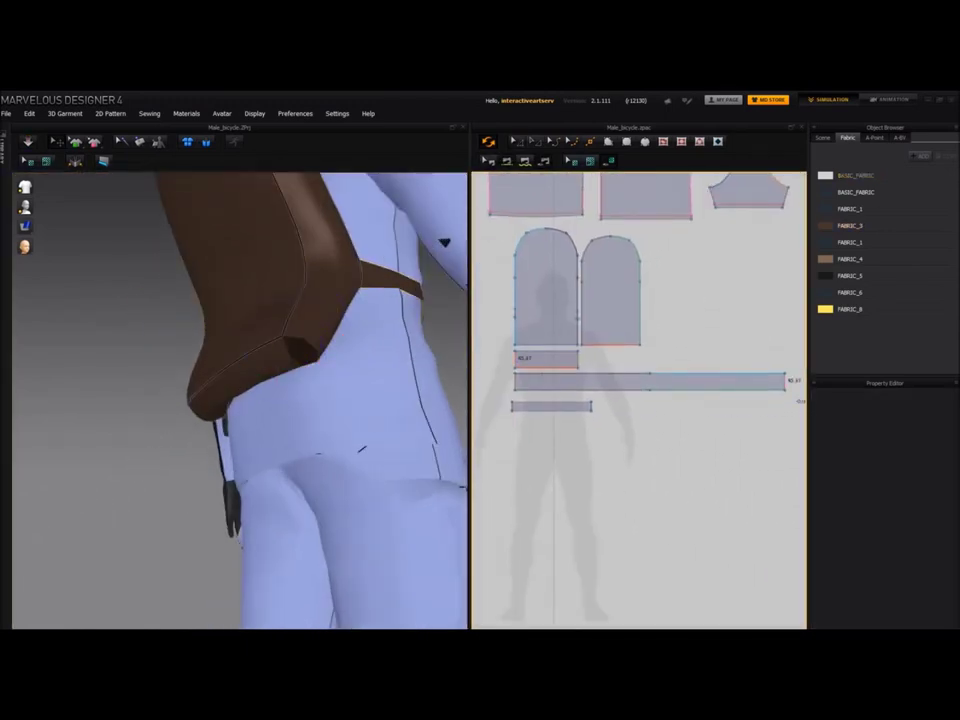
left_click(785, 381)
left_click(28, 142)
scroll(240, 400, "down", 3)
right_click_drag(240, 380, 400, 400)
scroll(600, 400, "up", 2)
scroll(240, 400, "down", 3)
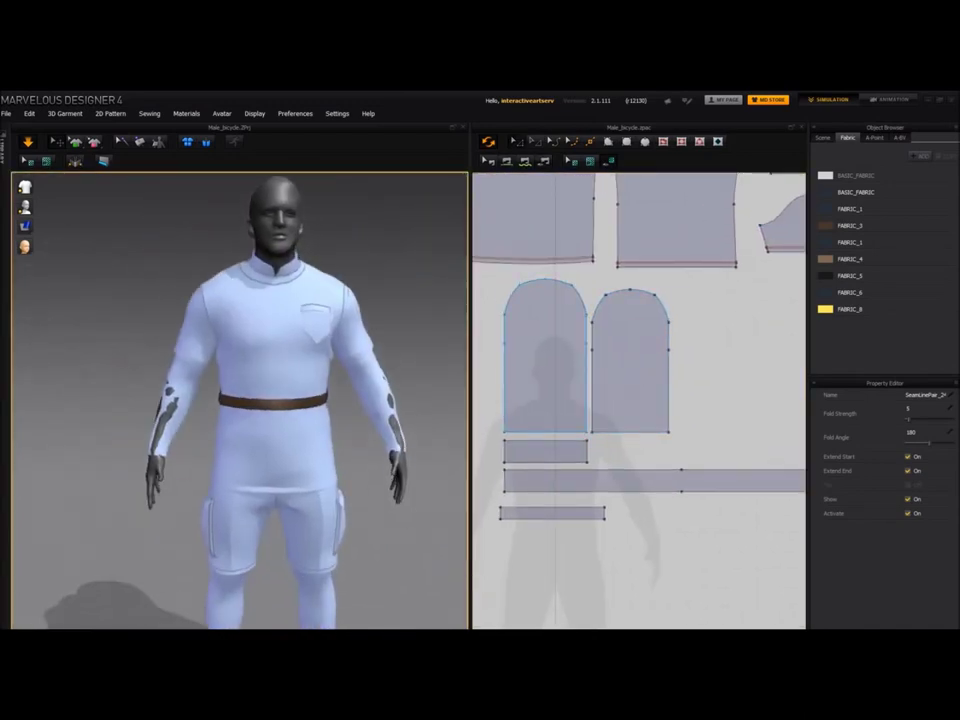
Step: Widen the narrow waist strip around the avatar and consult the other open window for reference
middle_click_drag(245, 420, 240, 396)
middle_click_drag(640, 500, 687, 365)
left_click(517, 142)
left_click(597, 381)
key("alt+Tab")
left_click_drag(560, 480, 420, 260)
left_click_drag(560, 360, 439, 383)
key("alt+Tab")
right_click_drag(370, 400, 130, 410)
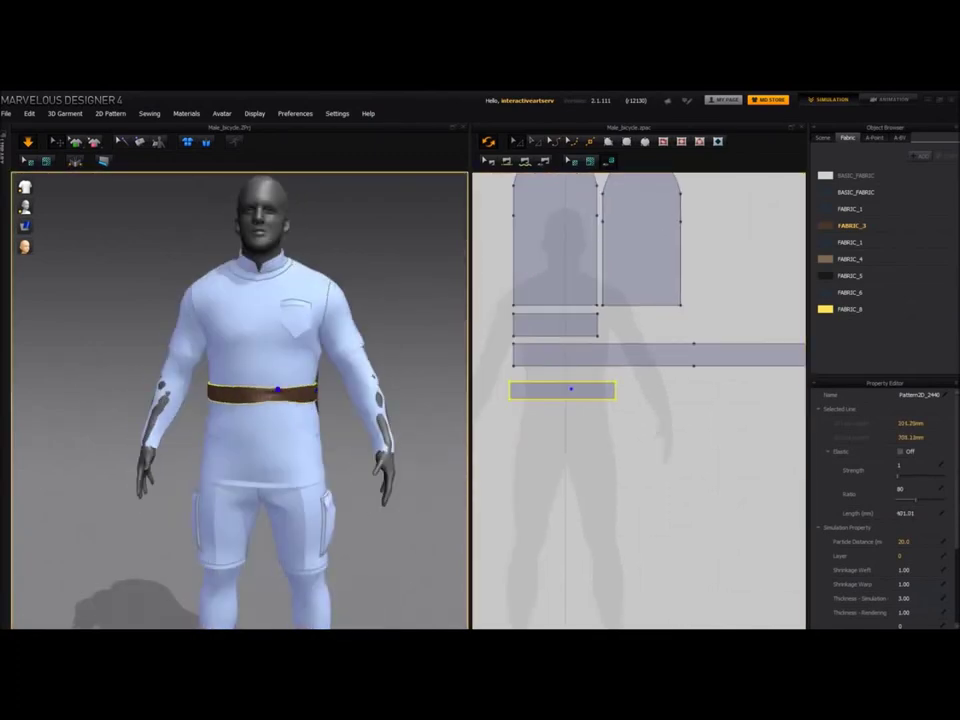
Step: Duplicate the waist strip, place the copy below it, and raise the copy in front of the avatar's torso as a strap
right_click_drag(278, 389, 215, 392)
key("ctrl+c")
key("ctrl+v")
left_click(563, 416)
key("2")
left_click_drag(260, 392, 259, 320)
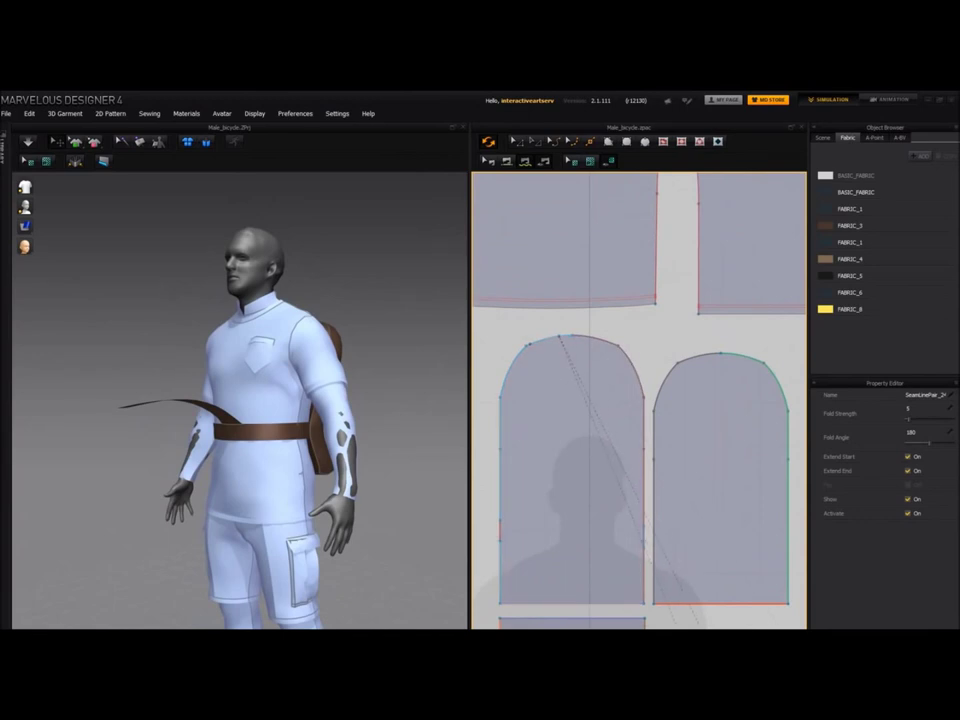
Step: Sew the strap's end to the rounded top edge of the larger arched panel and simulate
scroll(640, 336, "up", 4)
middle_click_drag(496, 337, 599, 342)
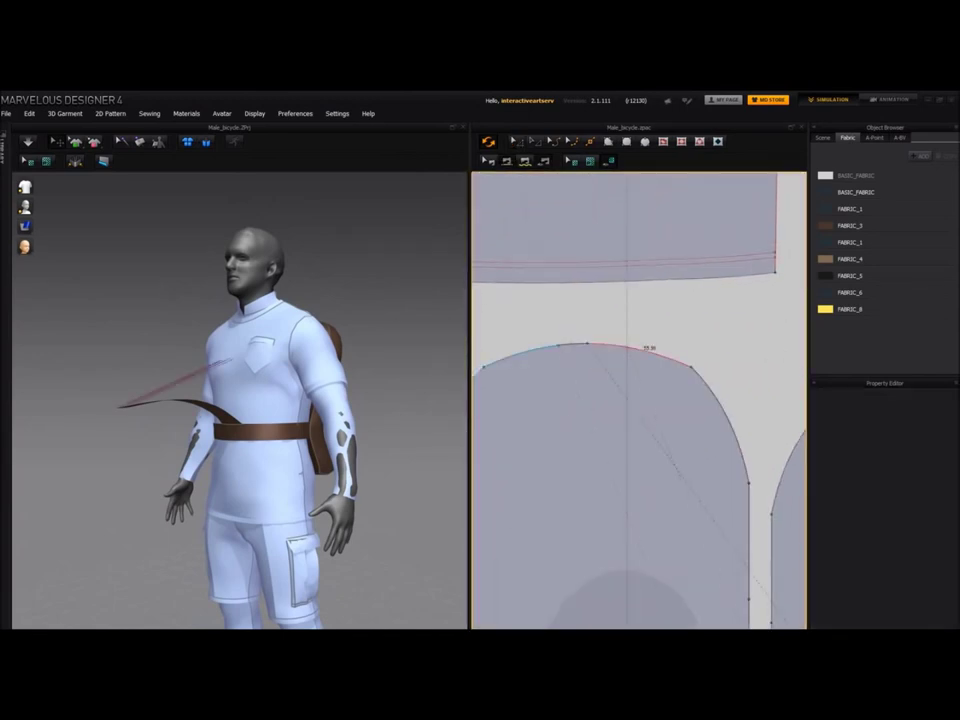
left_click(558, 346)
left_click(580, 355)
left_click_drag(559, 346, 552, 347)
left_click(628, 348)
left_click(650, 370)
left_click_drag(628, 348, 621, 346)
key("space")
right_click_drag(200, 420, 300, 470)
right_click_drag(300, 400, 240, 400)
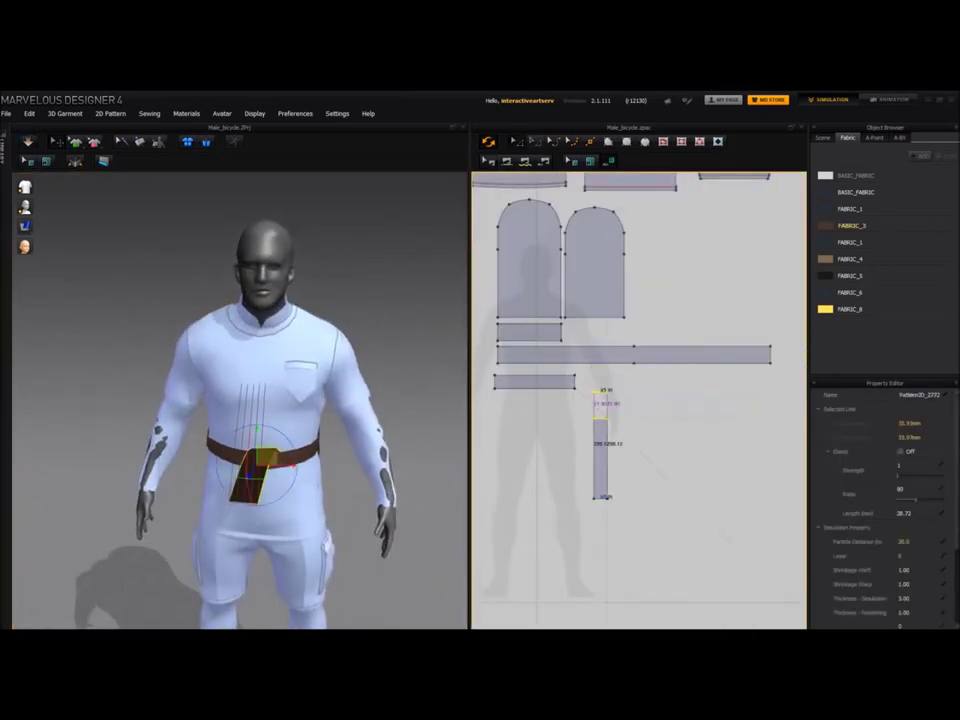
Step: Lengthen the short strap segment slightly at its upper edge and pull the strap into place on the avatar's front while simulating
left_click_drag(600, 393, 600, 388)
key("space")
right_click_drag(280, 400, 285, 430)
left_click_drag(266, 350, 278, 444)
mouse_move(278, 444)
right_mouse_down()
mouse_move(370, 440)
mouse_move(270, 440)
right_mouse_up()
key("space")
left_click_drag(265, 480, 388, 284)
right_click_drag(240, 400, 320, 400)
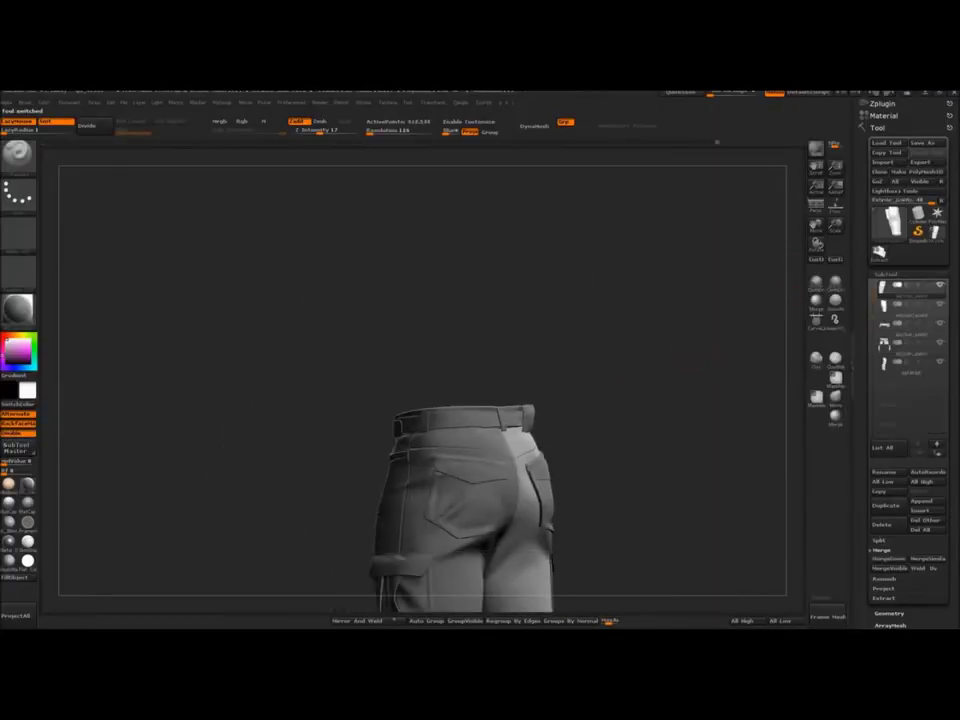
Step: In ZBrush, sculpt folds across the upper leg of the bicycle pants near the crotch and undo the last stroke below the pocket
left_click_drag(620, 400, 720, 400)
mouse_move(200, 400)
left_mouse_down()
mouse_move(400, 400)
mouse_move(212, 421)
left_mouse_up()
left_click_drag(470, 400, 522, 400)
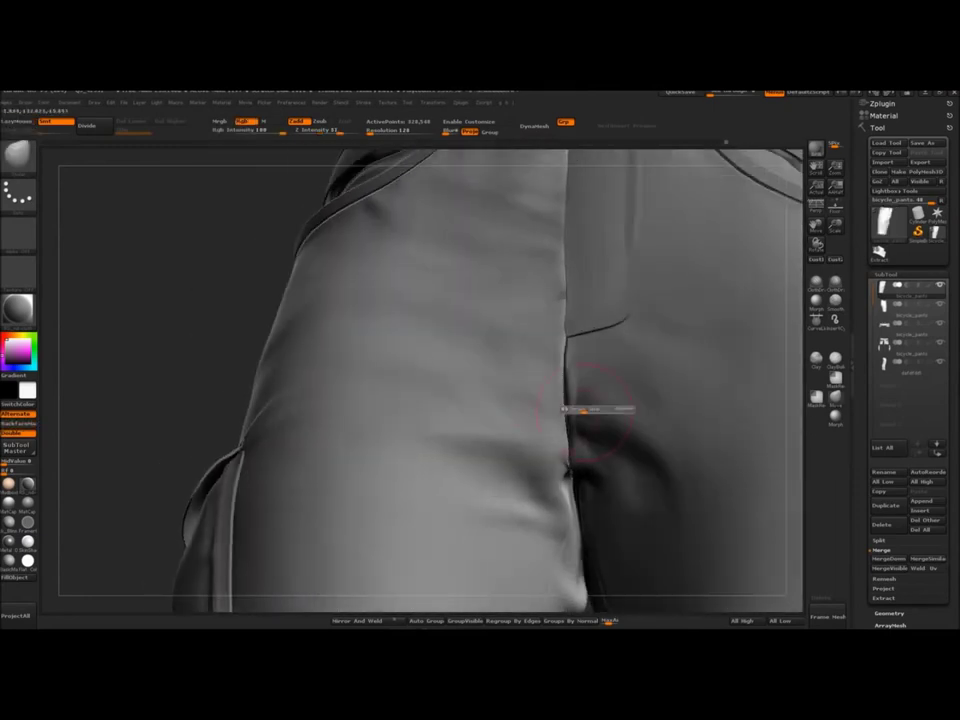
left_click_drag(130, 400, 160, 458)
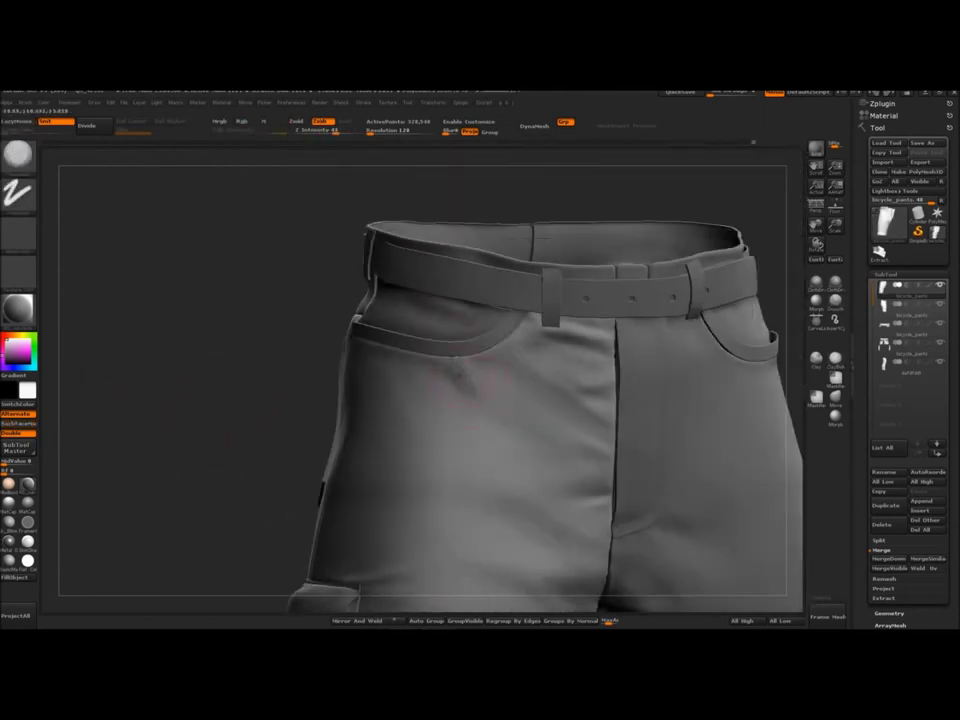
key("ctrl+z")
key("s")
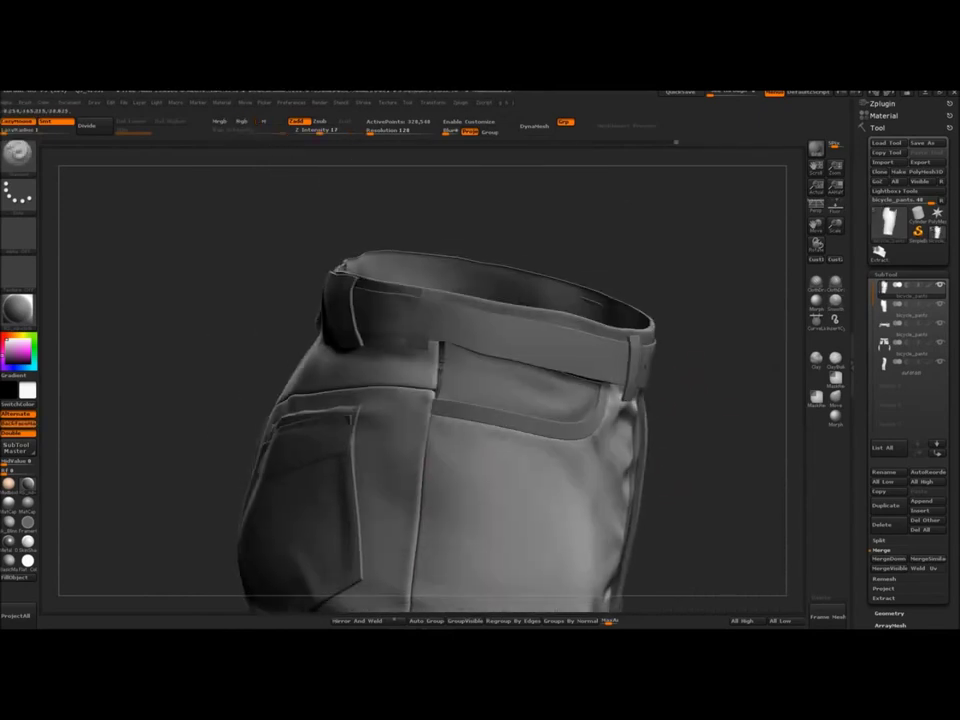
Step: Select the front pocket lining subtool of the pants and sculpt soft wrinkles into it below the belt
left_click(472, 376, "alt")
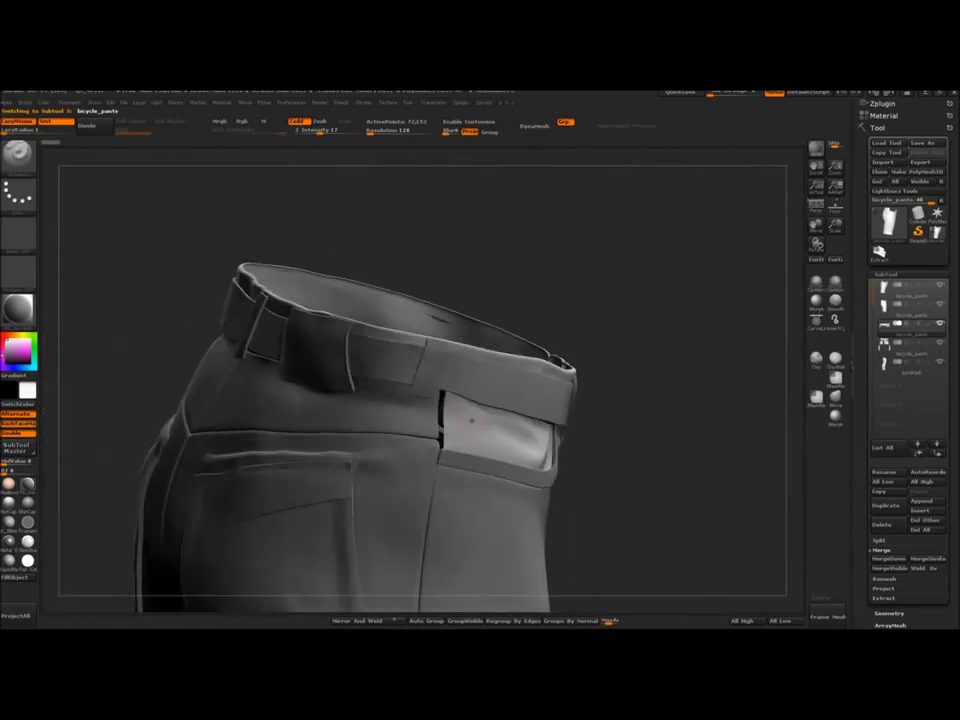
left_click_drag(668, 170, 675, 142)
right_click_drag(482, 411, 450, 448)
left_click(447, 436, "alt")
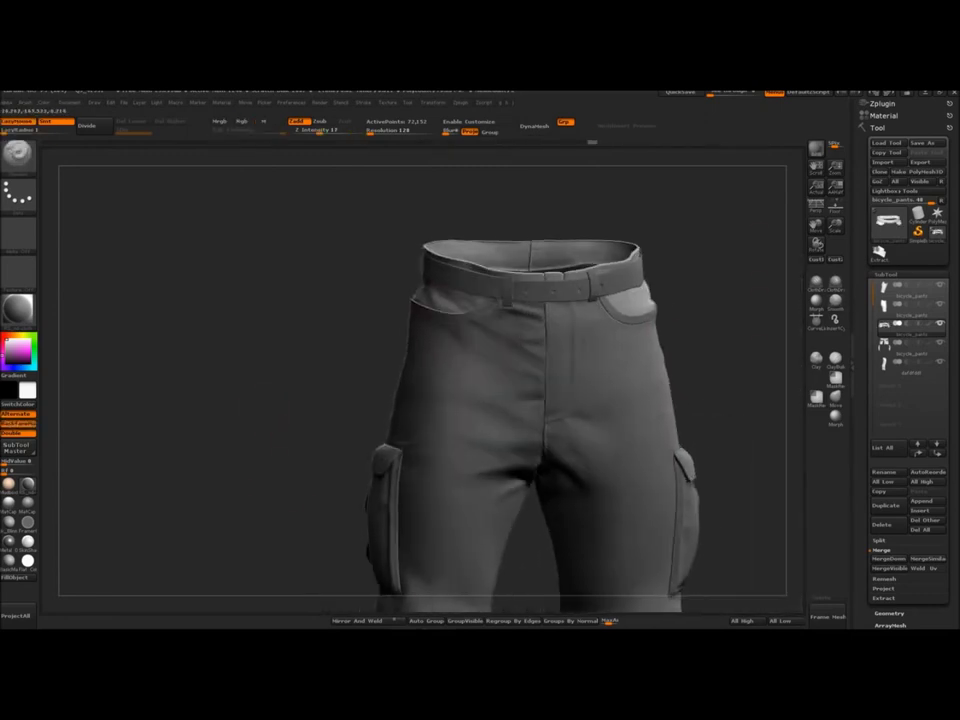
left_click_drag(620, 200, 668, 165)
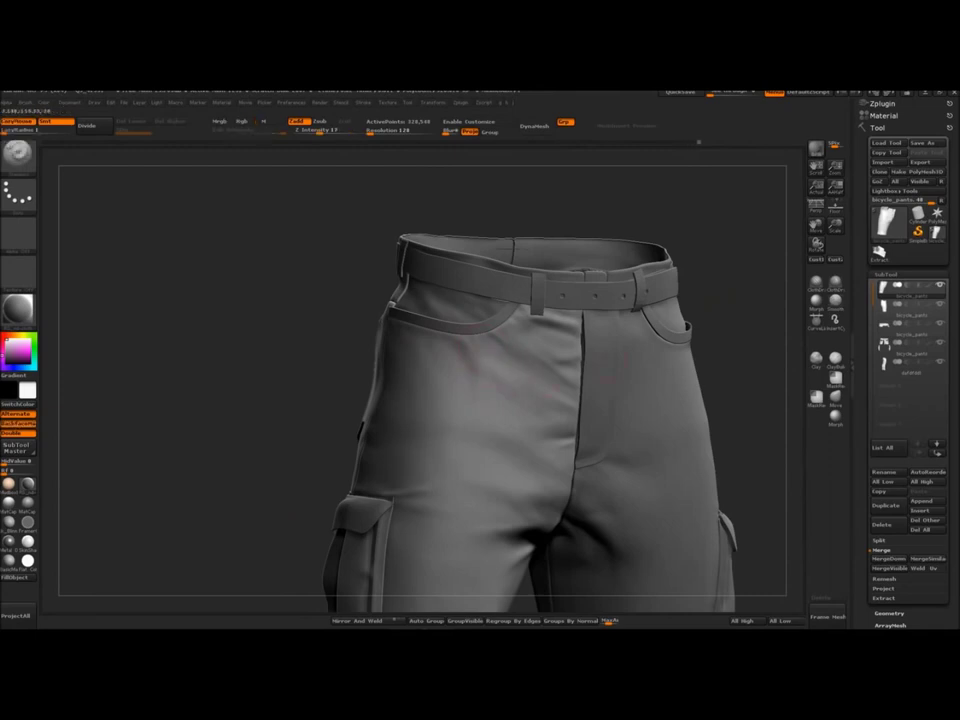
Step: Sculpt folds on the front leg panel, running from the fly and crotch across the thigh
left_click_drag(300, 400, 456, 382)
mouse_move(280, 410)
left_mouse_down()
mouse_move(370, 400)
mouse_move(380, 425)
mouse_move(245, 413)
mouse_move(225, 395)
mouse_move(270, 350)
mouse_move(275, 430)
left_mouse_up()
left_click_drag(567, 440, 569, 465, "alt")
mouse_move(569, 465)
left_mouse_down()
mouse_move(650, 460)
mouse_move(590, 424)
left_mouse_up()
mouse_move(700, 430)
left_mouse_down()
mouse_move(655, 430)
mouse_move(705, 395)
mouse_move(710, 450)
left_mouse_up()
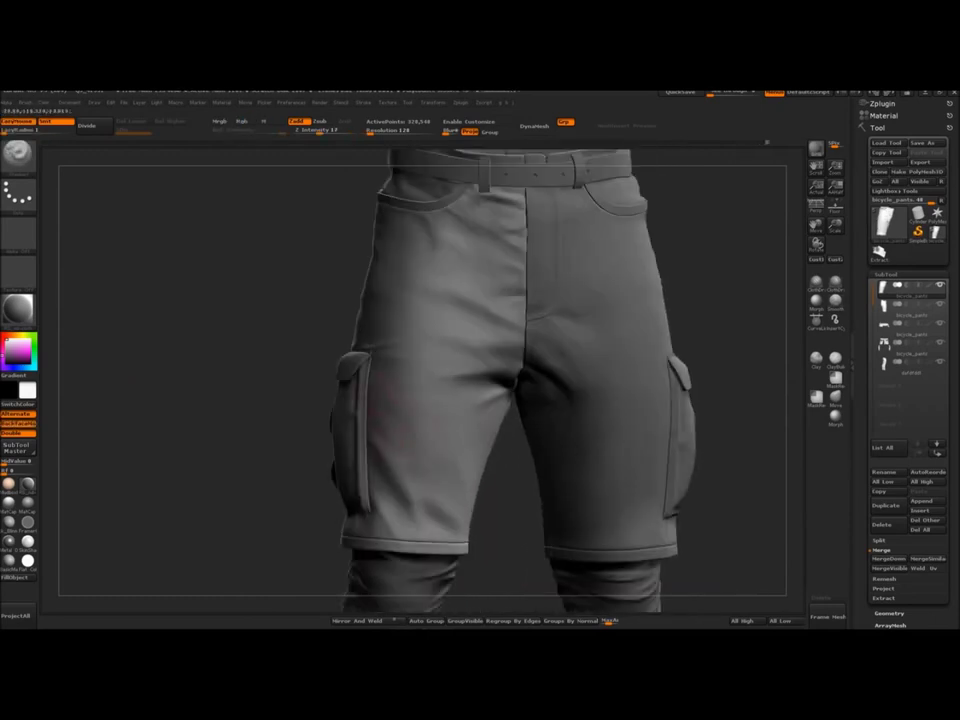
Step: Sculpt diagonal folds on the lower thigh between the cargo pocket, inner seam and hem
left_click_drag(443, 322, 476, 408, "alt")
left_click_drag(548, 480, 584, 446)
left_click_drag(556, 600, 563, 380, "alt")
mouse_move(509, 412)
left_mouse_down("alt")
mouse_move(512, 393)
mouse_move(514, 416)
left_mouse_up("alt")
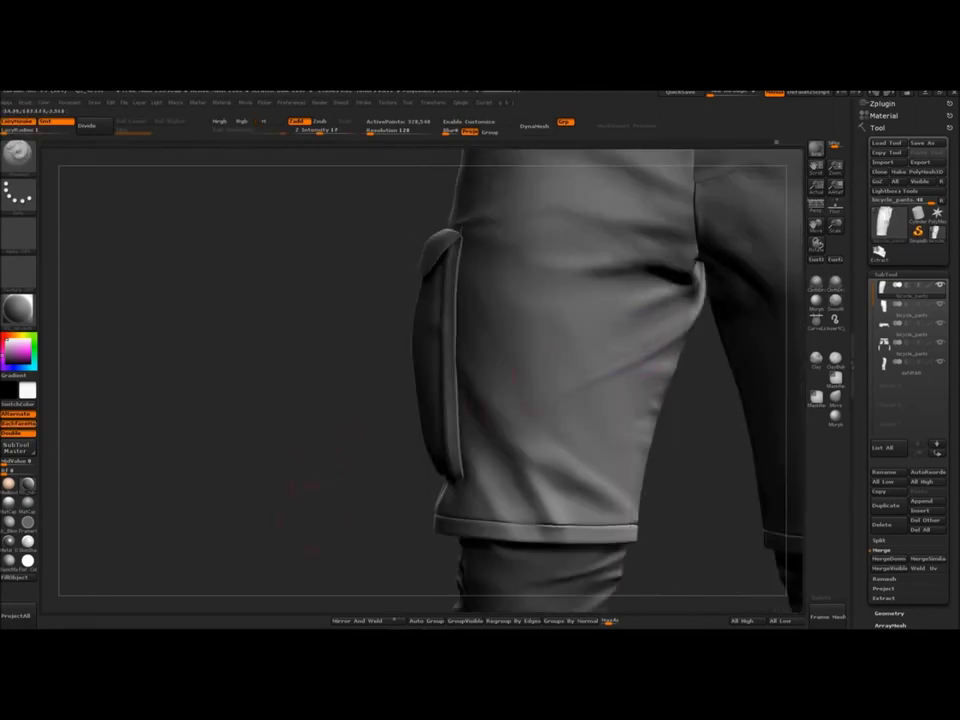
left_click_drag(306, 518, 298, 508)
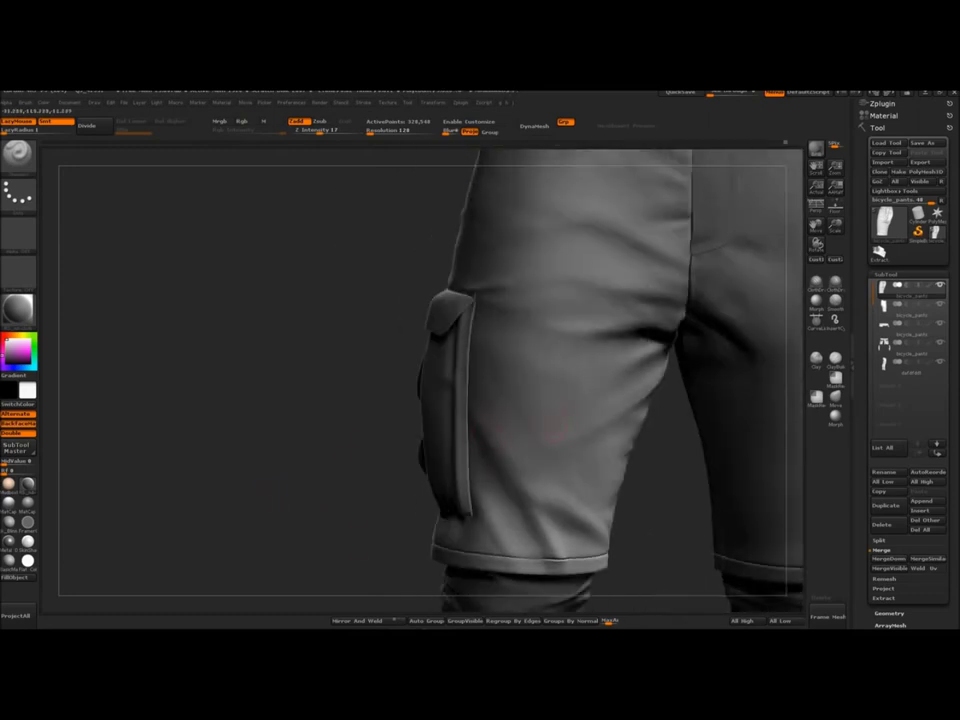
Step: Sculpt diagonal folds on the hip area below the front pocket and smooth them toward the cargo pocket
right_click_drag(535, 428, 555, 386)
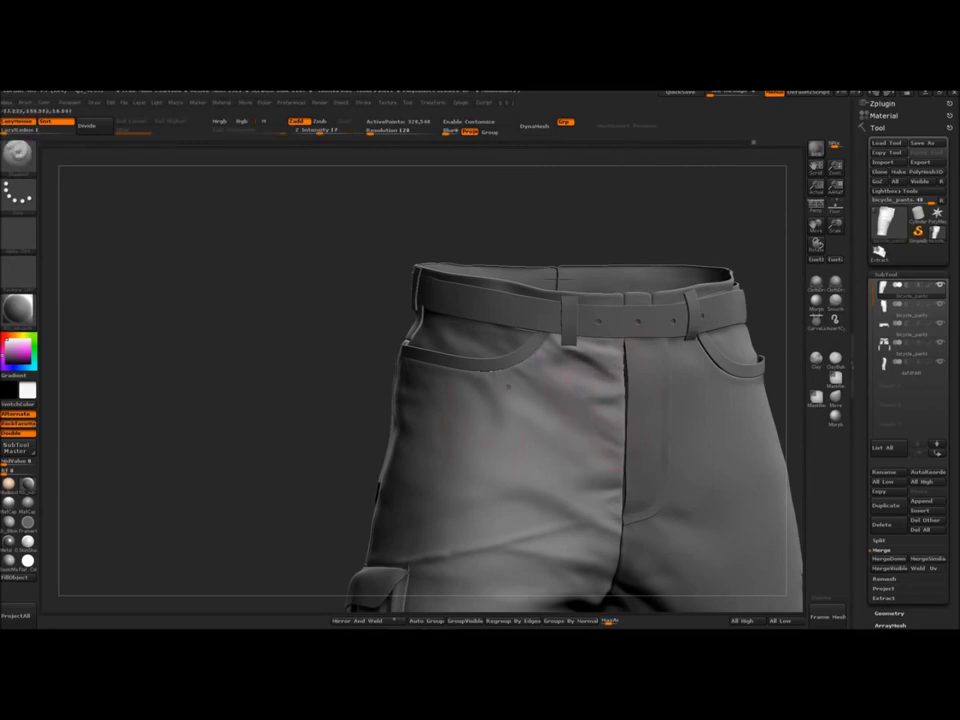
mouse_move(586, 475)
right_mouse_down()
mouse_move(562, 422)
mouse_move(590, 385)
mouse_move(540, 406)
right_mouse_up()
key("shift")
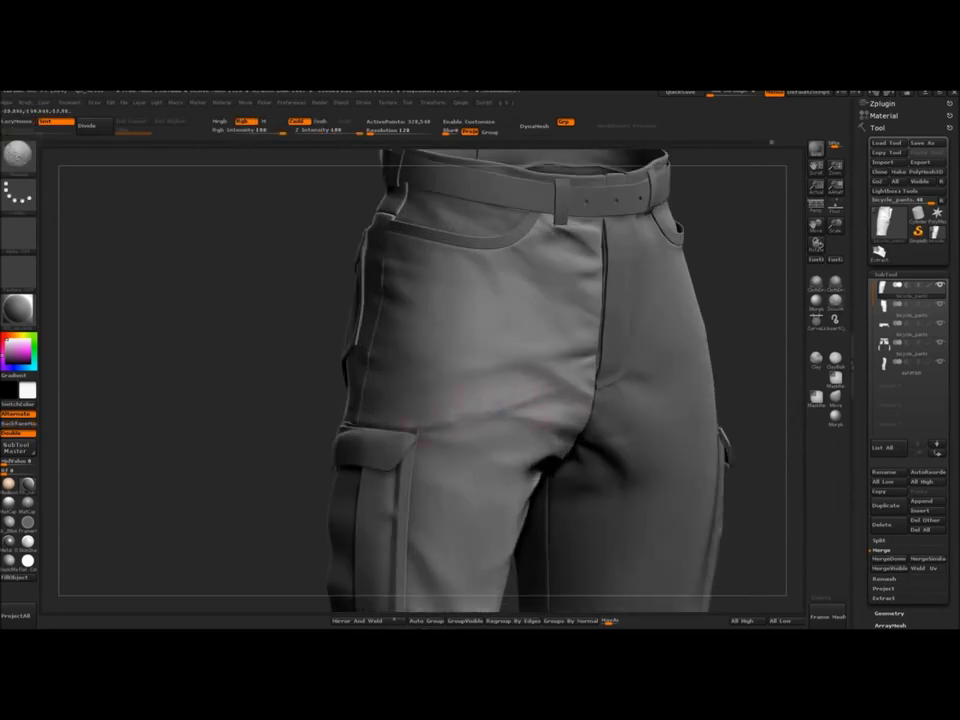
right_click_drag(735, 308, 640, 330)
key("shift")
Step: Deepen the folds spreading from the crotch toward the upper corner of the cargo pocket
right_click_drag(295, 445, 265, 422)
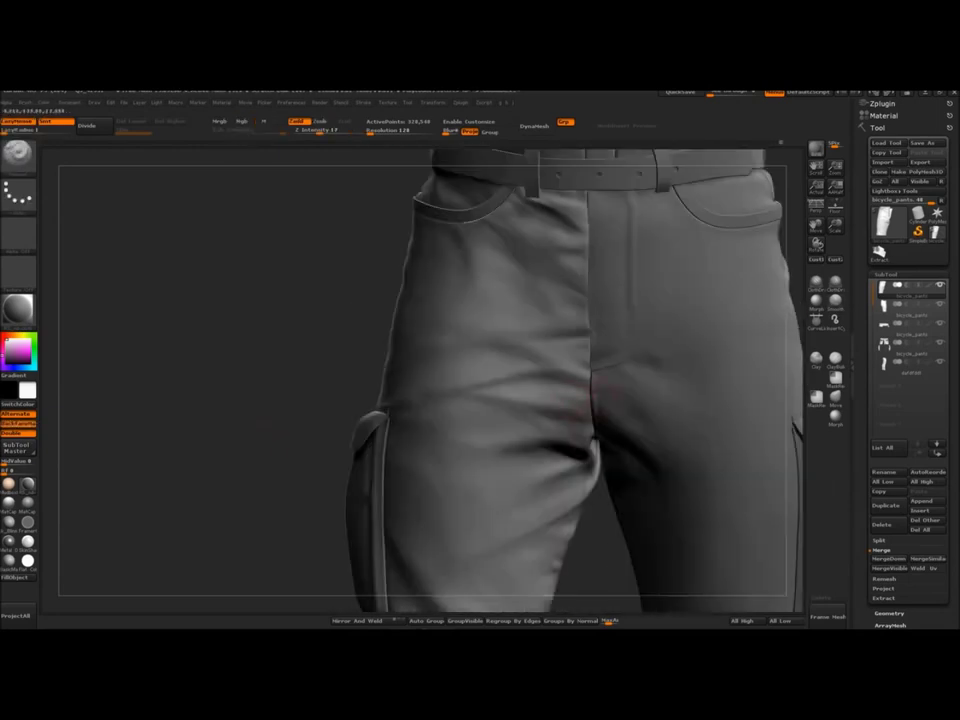
mouse_move(284, 506)
left_mouse_down()
mouse_move(264, 510)
mouse_move(278, 396)
left_mouse_up()
mouse_move(278, 396)
left_mouse_down()
mouse_move(318, 350)
mouse_move(284, 398)
left_mouse_up()
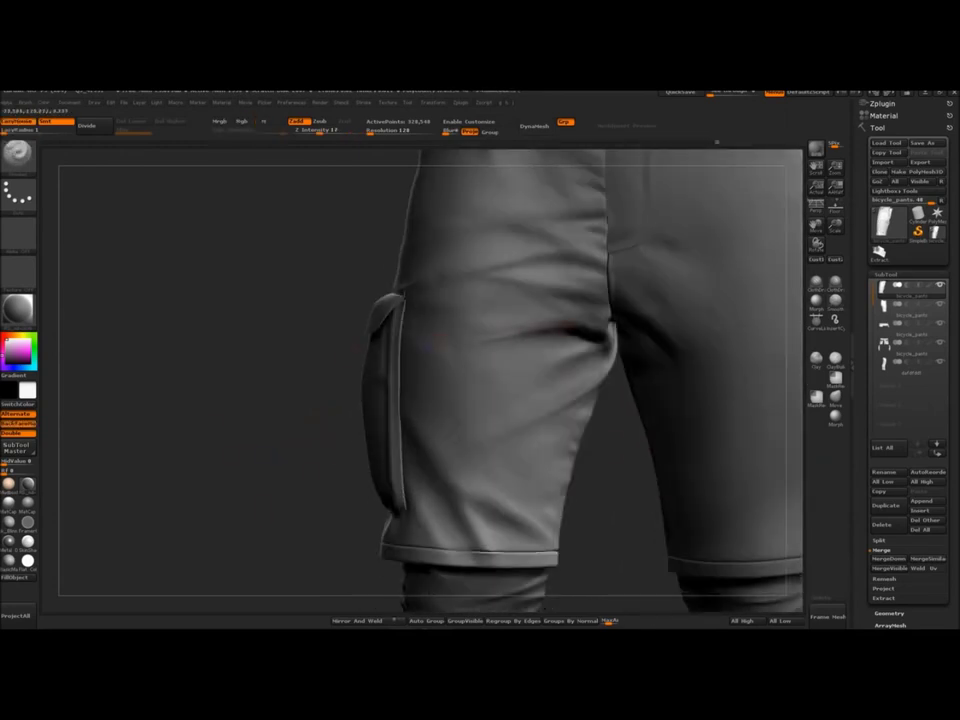
left_click_drag(350, 352, 430, 385)
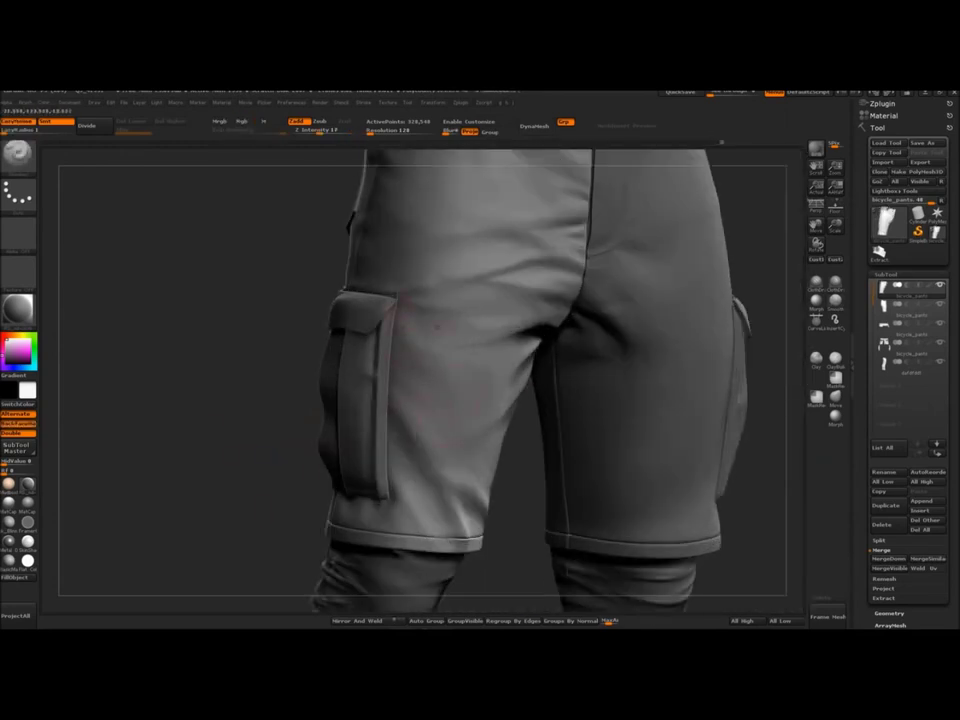
Step: Resize the brush, sculpt a short fold beside the cargo pocket's inner edge, and smooth around it
key("s")
mouse_move(435, 372)
right_mouse_down()
mouse_move(384, 405)
mouse_move(440, 392)
right_mouse_up()
right_click_drag(440, 392, 388, 404, "ctrl")
right_click_drag(452, 436, 400, 440)
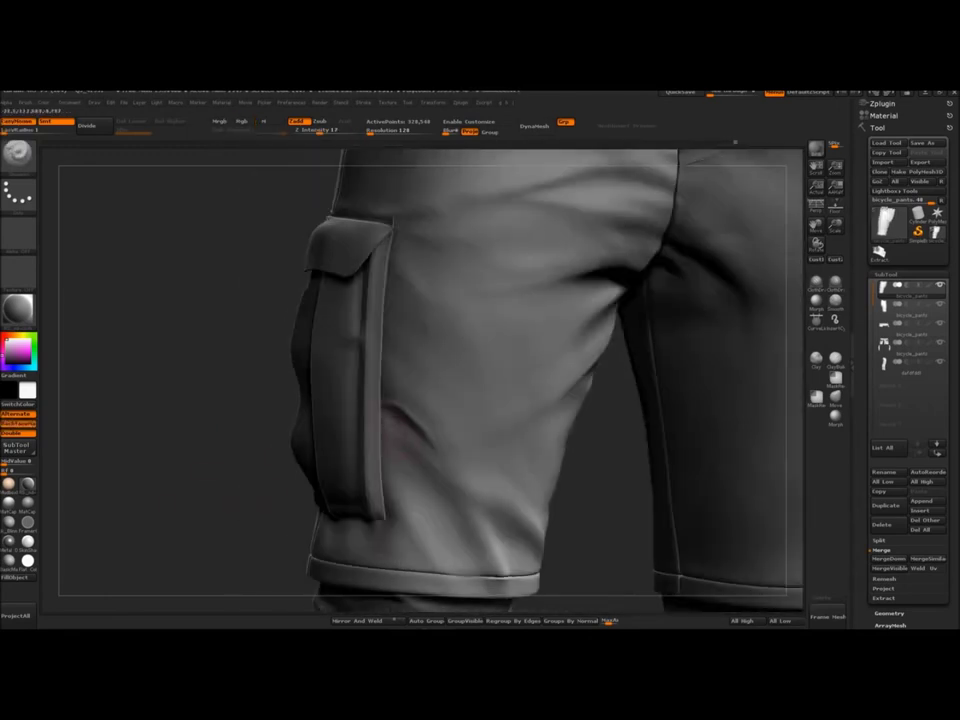
key("s")
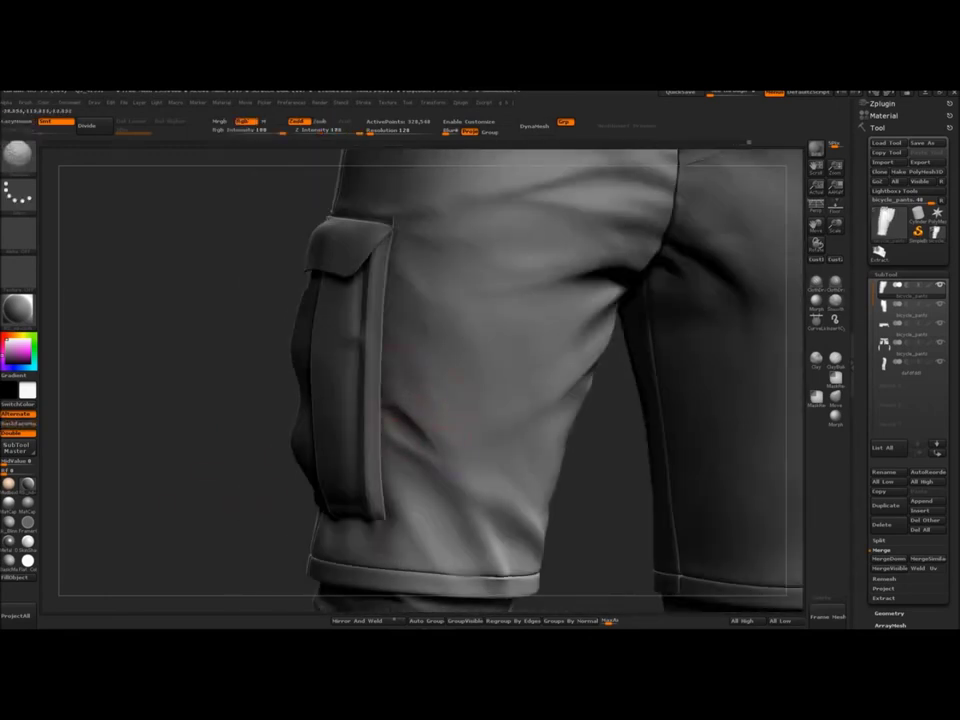
right_click_drag(432, 422, 380, 424)
right_click_drag(481, 471, 382, 505)
Step: Sculpt and smooth small folds under the front pocket's outer corner and along the hip's side seam
right_click_drag(217, 520, 500, 300)
right_click_drag(500, 300, 495, 405, "alt")
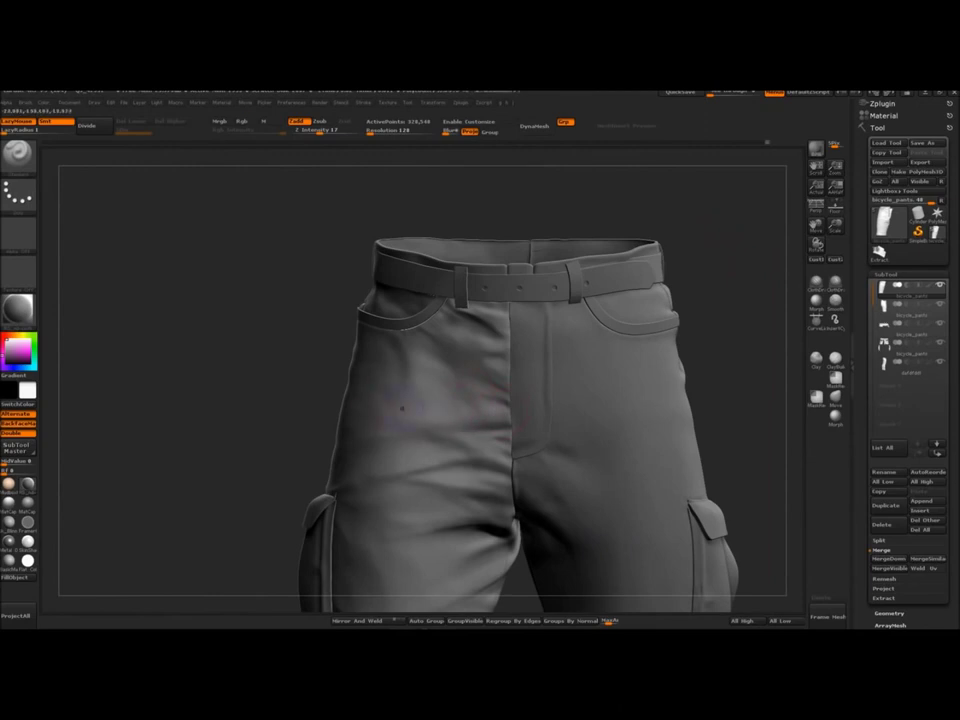
right_click_drag(402, 408, 455, 432)
right_click_drag(648, 301, 682, 270)
right_click_drag(682, 270, 694, 320, "alt")
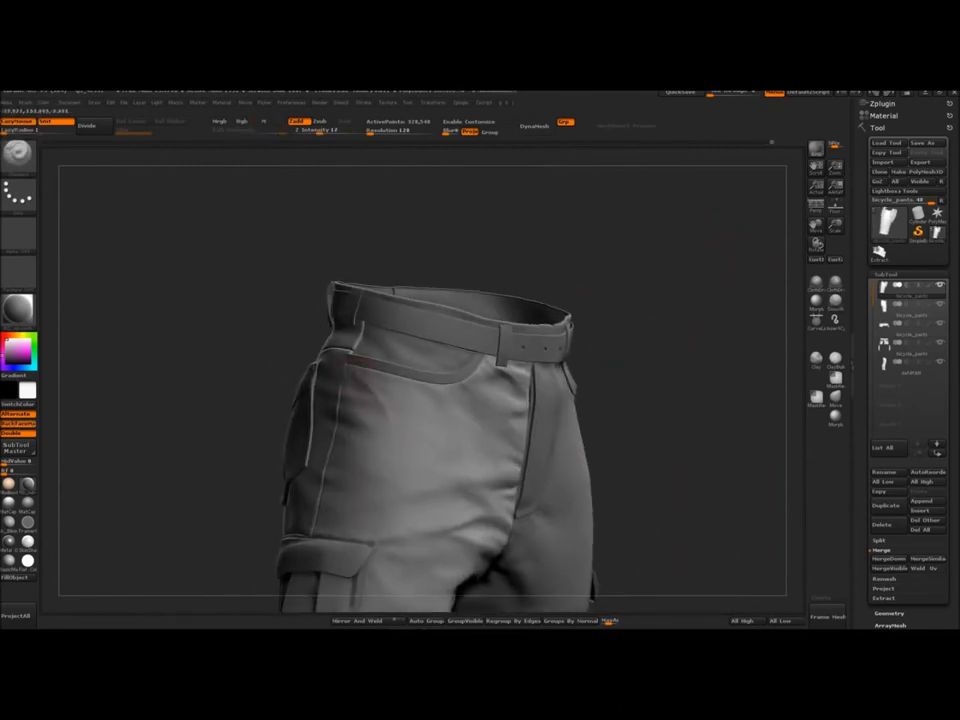
right_click_drag(510, 405, 444, 422)
left_click_drag(444, 422, 431, 437, "shift")
right_click_drag(415, 402, 372, 390)
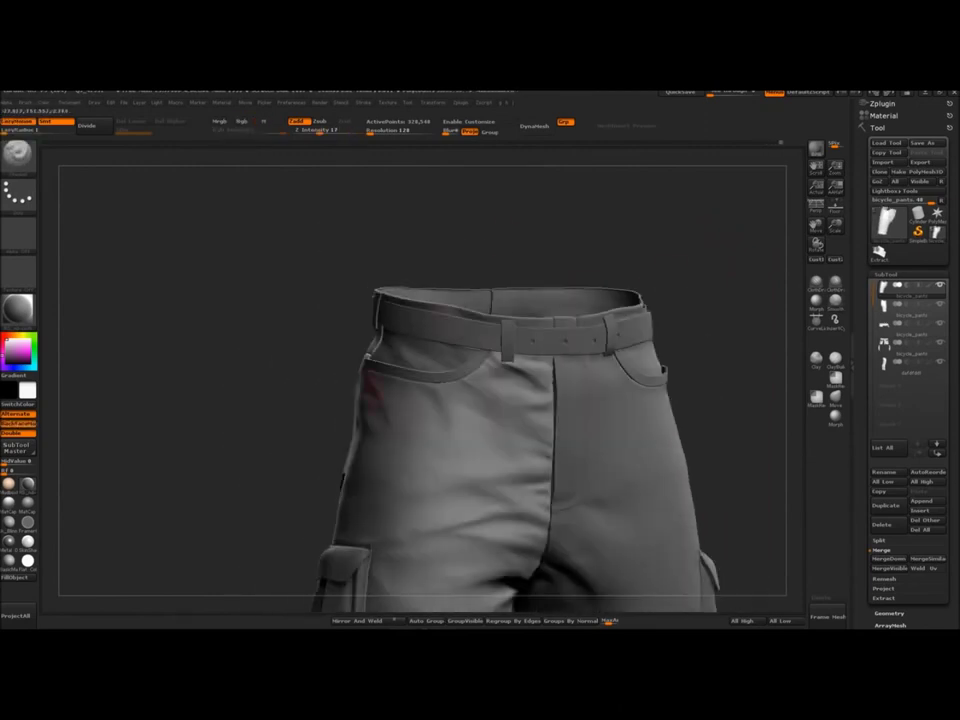
right_click_drag(438, 393, 447, 400)
right_click_drag(447, 400, 466, 423, "ctrl")
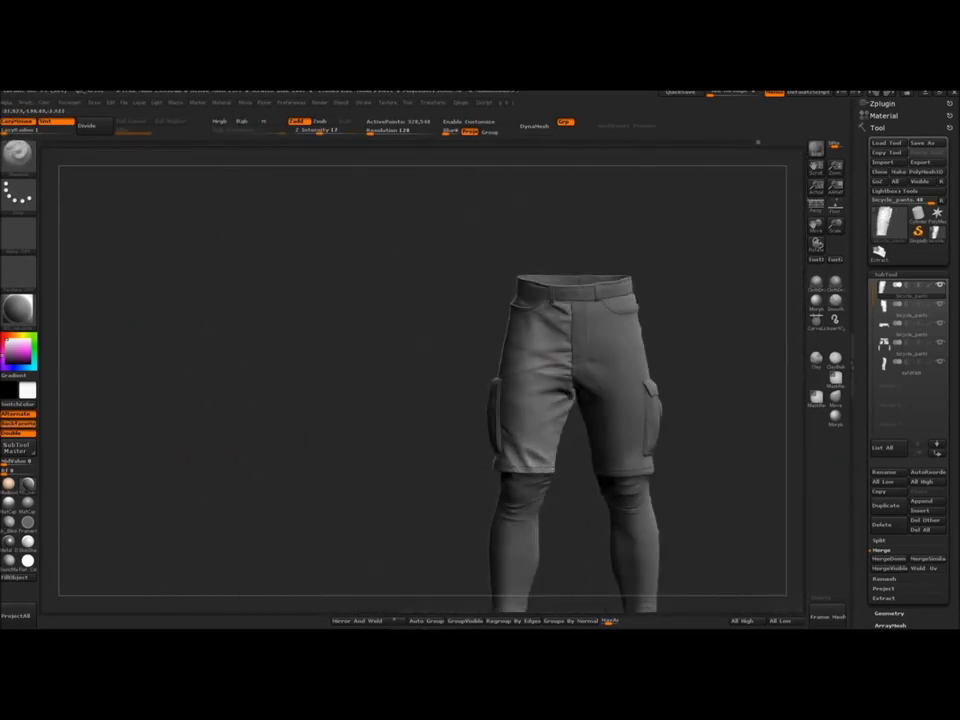
Step: Sculpt diagonal folds fanning out from the belt loop and pocket opening on the upper front panel
right_click_drag(480, 470, 480, 375, "ctrl")
mouse_move(370, 480)
left_mouse_down()
mouse_move(260, 490)
mouse_move(280, 485)
left_mouse_up()
left_click_drag(220, 440, 380, 450)
left_click_drag(620, 440, 480, 440)
right_click_drag(250, 450, 250, 370, "ctrl")
left_click_drag(240, 408, 280, 415)
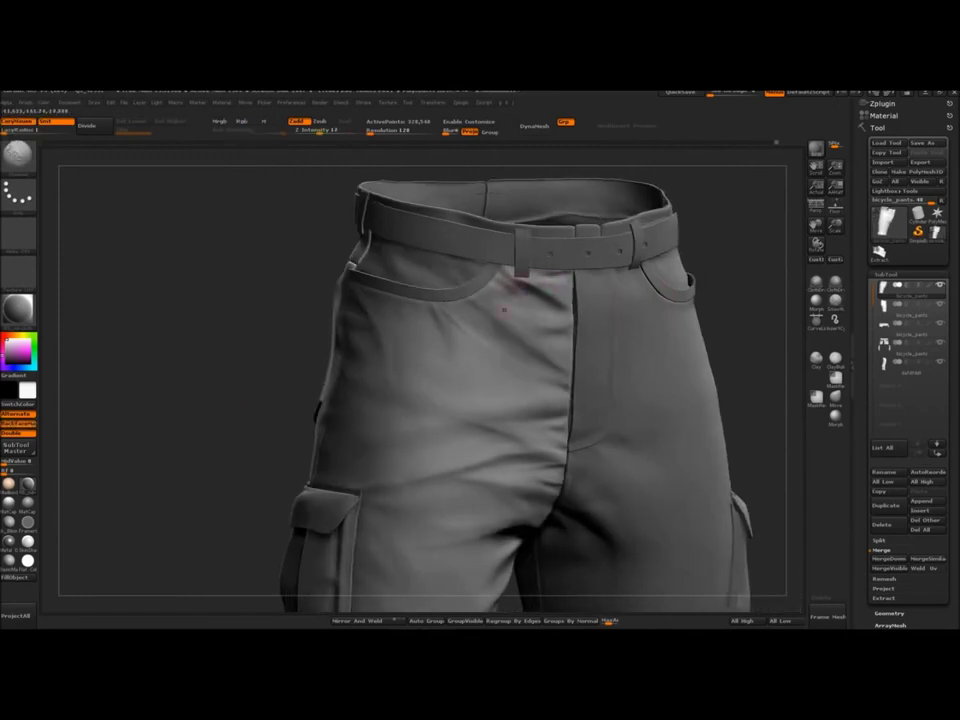
Step: Add small puckers along the fly seam on the upper front of the pants
left_click_drag(750, 303, 695, 308)
left_click_drag(235, 400, 343, 409)
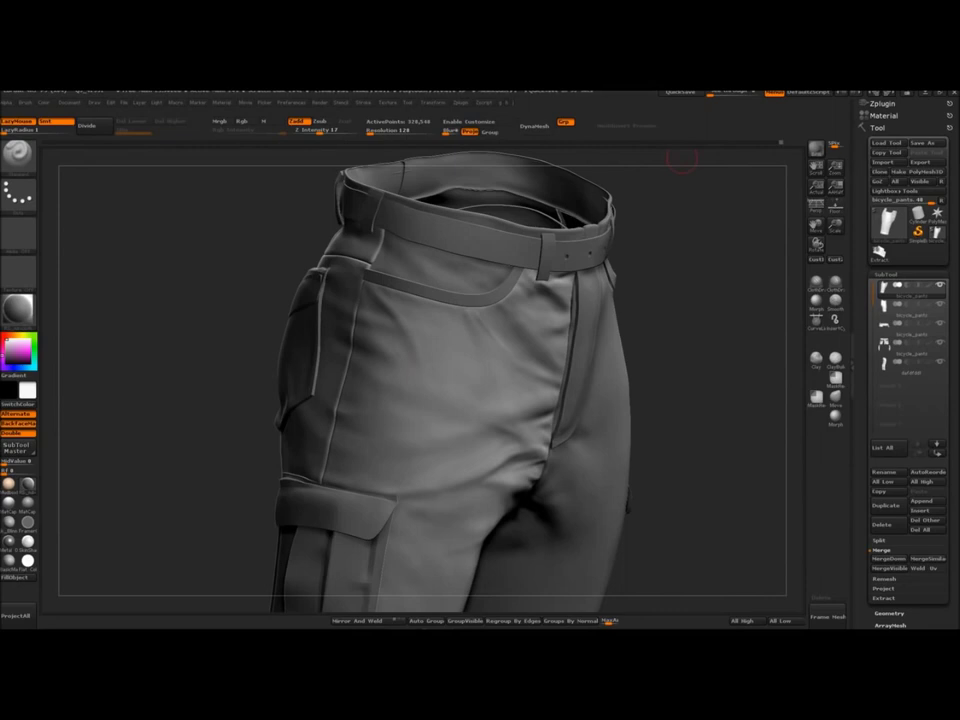
left_click_drag(682, 159, 762, 172)
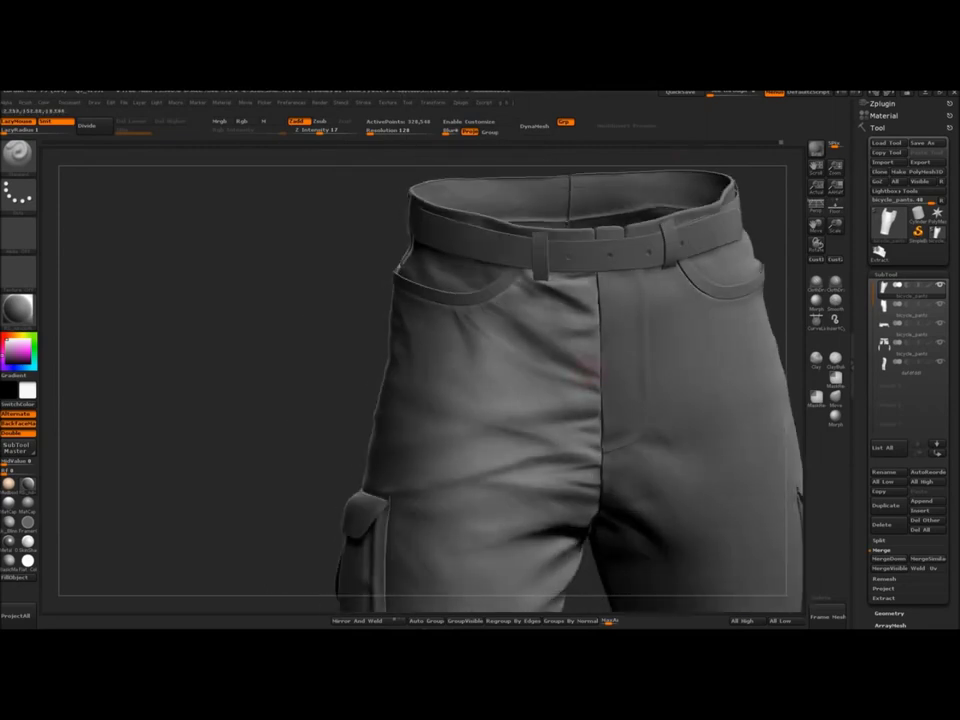
left_click_drag(235, 400, 465, 392)
mouse_move(690, 375)
left_mouse_down()
mouse_move(850, 345)
mouse_move(690, 352)
left_mouse_up()
left_click_drag(690, 352, 690, 425, "alt")
Step: Raise a diagonal strip across the front thigh from the side seam to the inner seam with the Layer brush at Z Intensity 100
key("b")
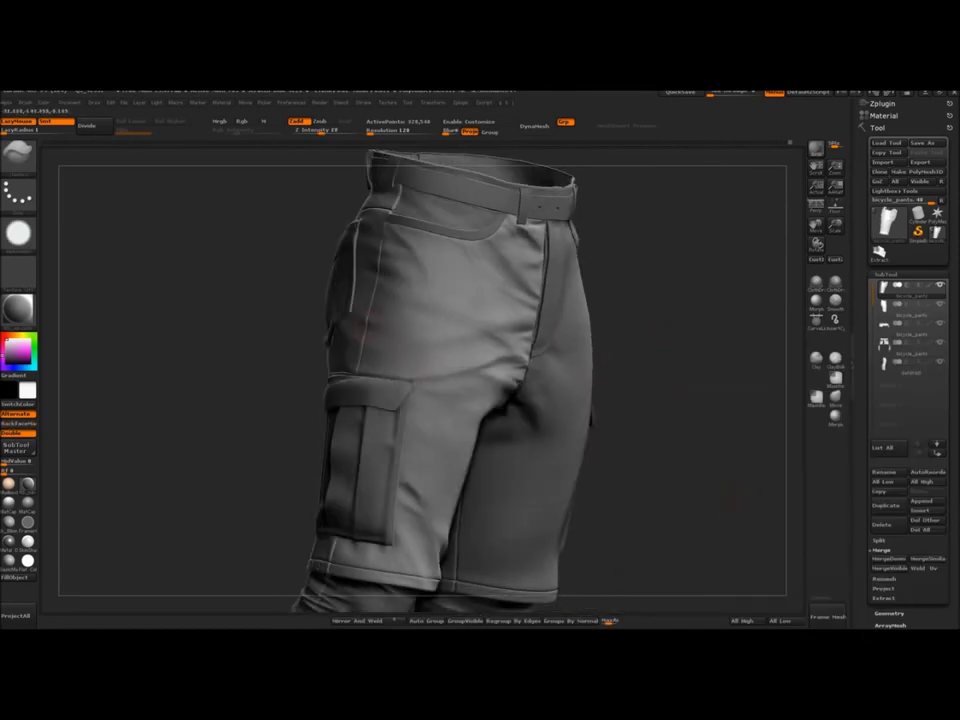
key("space")
left_click_drag(615, 353, 640, 353)
left_click_drag(735, 385, 610, 395)
left_click_drag(360, 435, 560, 430)
key("space")
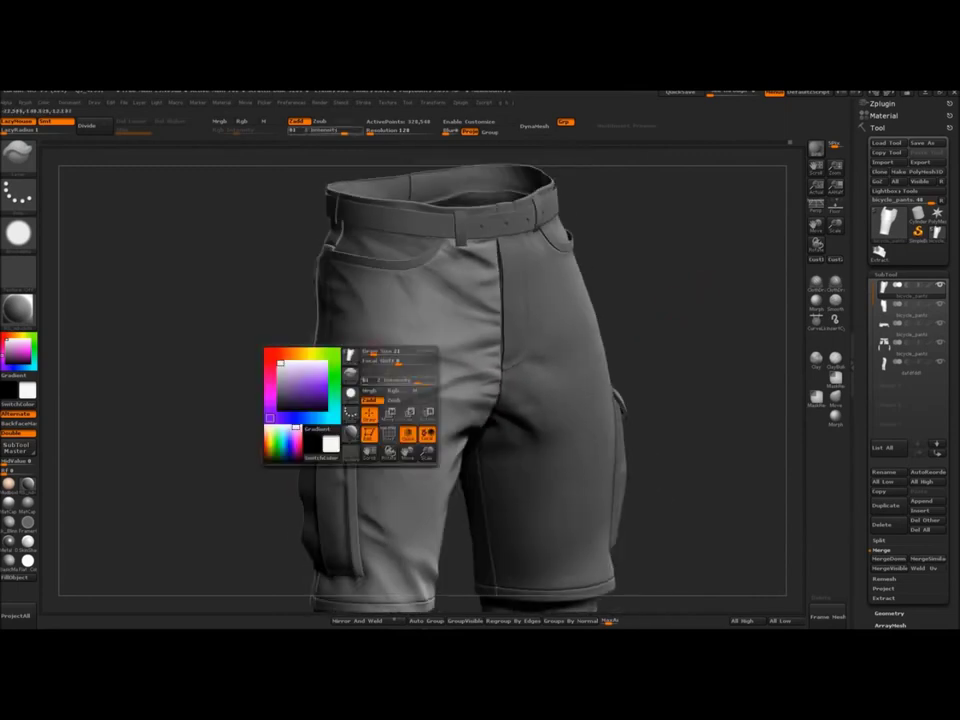
left_click_drag(393, 362, 428, 362)
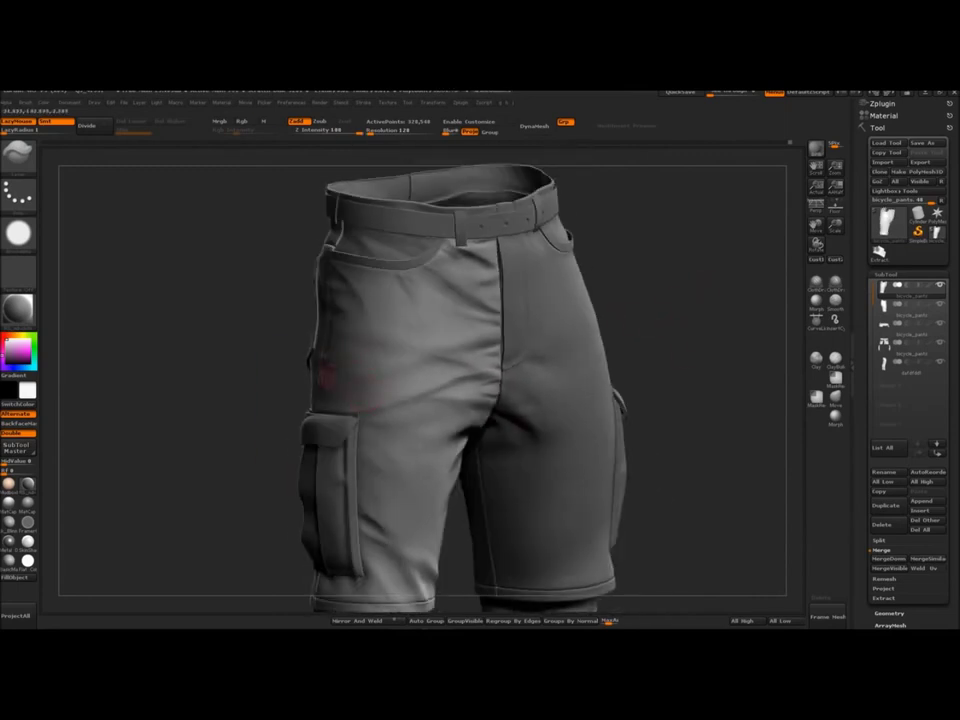
right_click_drag(445, 440, 421, 461)
left_click_drag(276, 371, 345, 405)
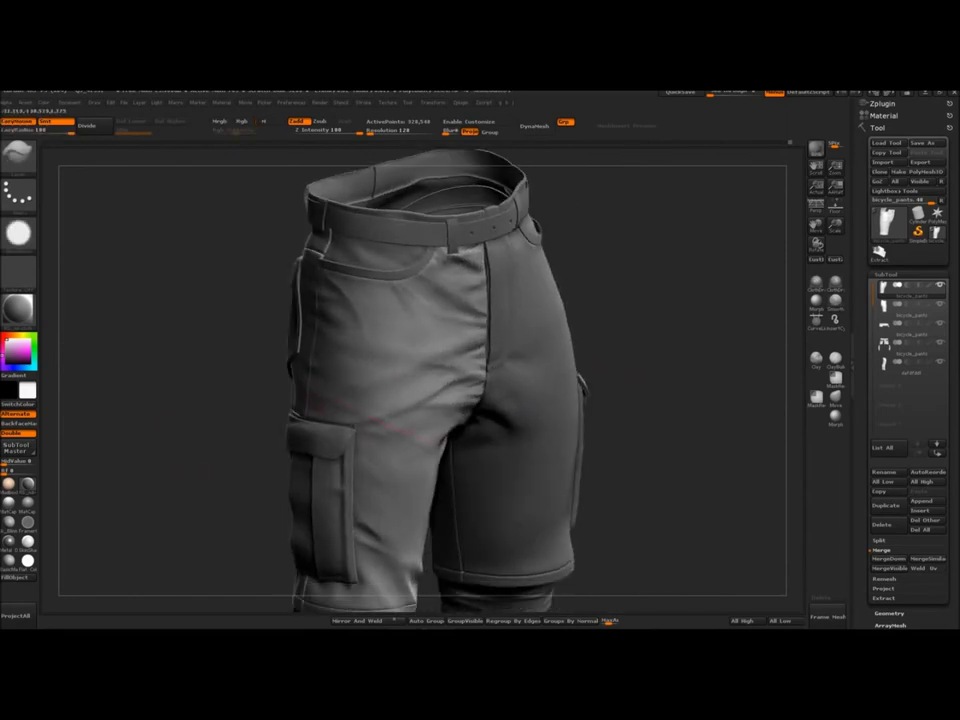
right_click_drag(310, 392, 297, 328)
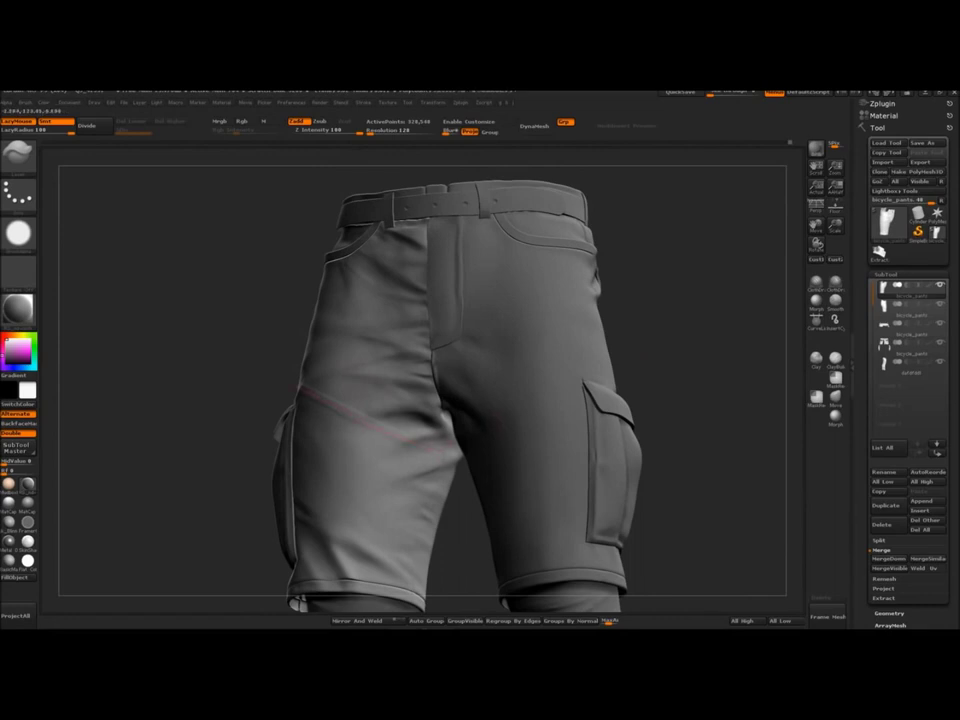
left_click_drag(300, 386, 455, 440)
Step: Subdivide the leg panel and sculpt the strip's edges with the Standard brush, starting at the side seam above the cargo pocket
mouse_move(655, 320)
right_mouse_down()
mouse_move(665, 350)
mouse_move(725, 342)
mouse_move(662, 337)
mouse_move(640, 410)
right_mouse_up()
key("ctrl+d")
mouse_move(455, 402)
right_mouse_down()
mouse_move(640, 385)
mouse_move(620, 450)
right_mouse_up()
key("1")
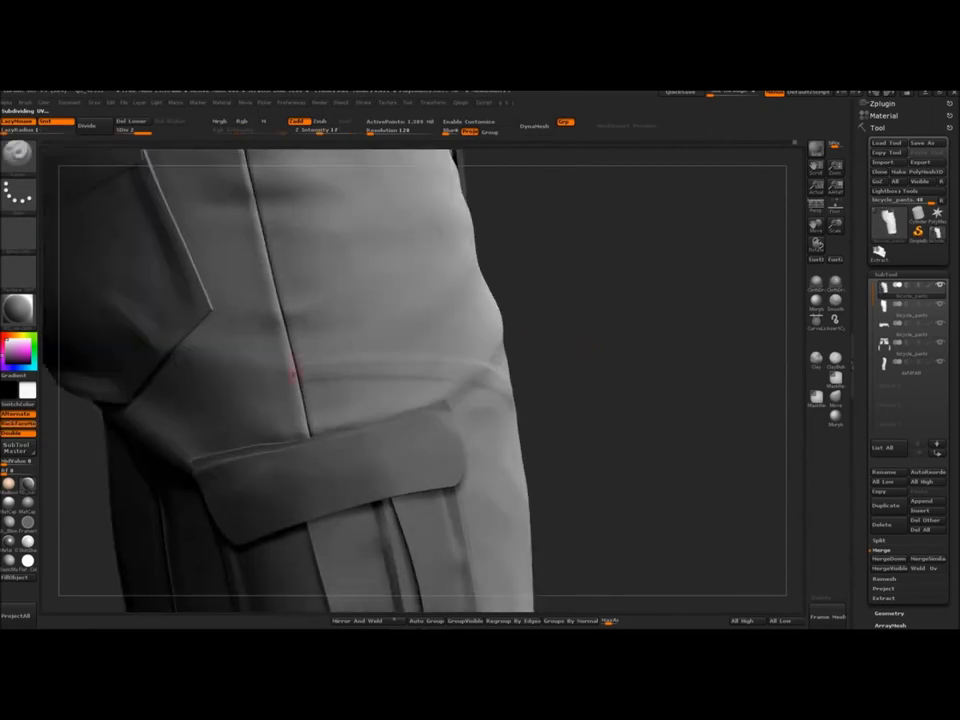
left_click_drag(358, 372, 411, 360)
mouse_move(473, 362)
right_mouse_down()
mouse_move(360, 365)
mouse_move(425, 380)
right_mouse_up()
left_click_drag(430, 385, 566, 373)
right_click_drag(566, 373, 490, 375)
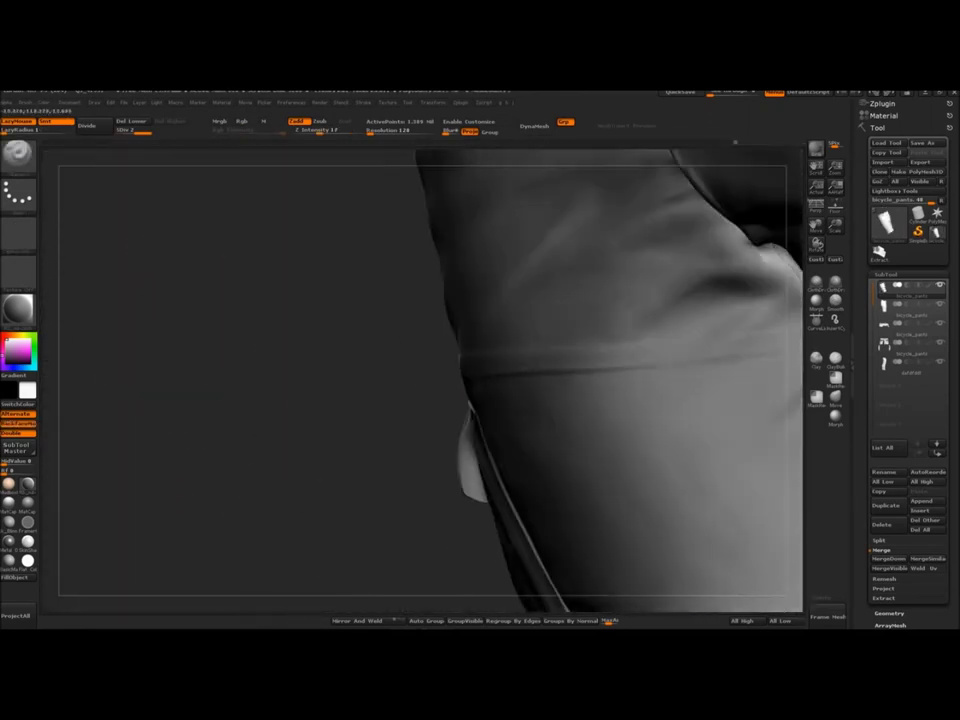
Step: Sharpen both edges of the diagonal strip across the front of the thigh to the inner leg seam
right_click_drag(649, 370, 584, 362, "alt")
right_click_drag(739, 342, 705, 319)
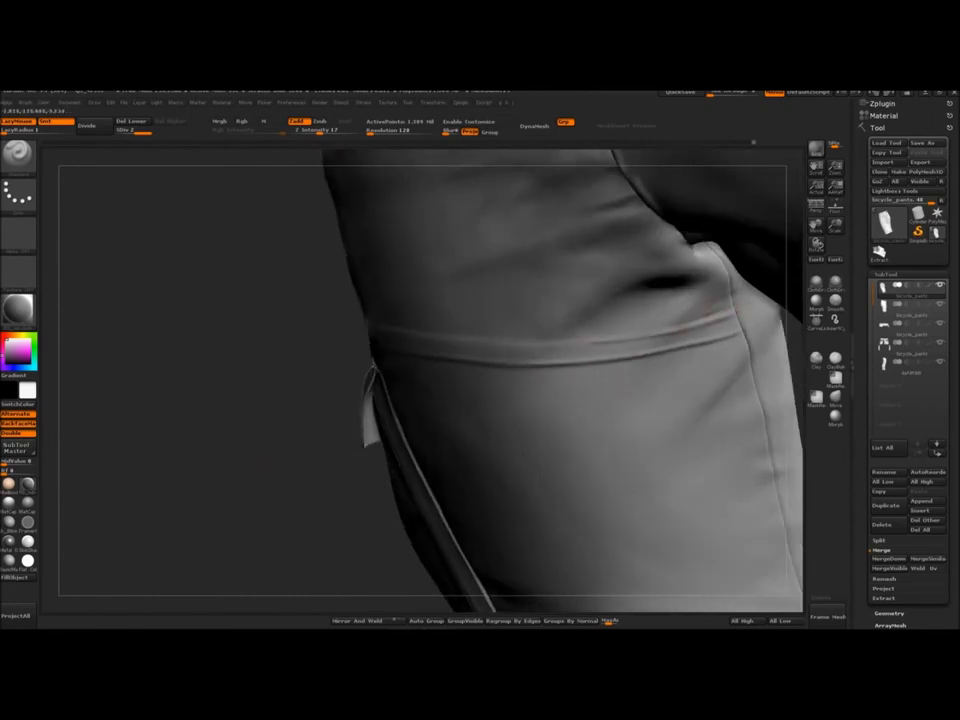
right_click_drag(398, 338, 474, 338)
right_click_drag(680, 346, 640, 358)
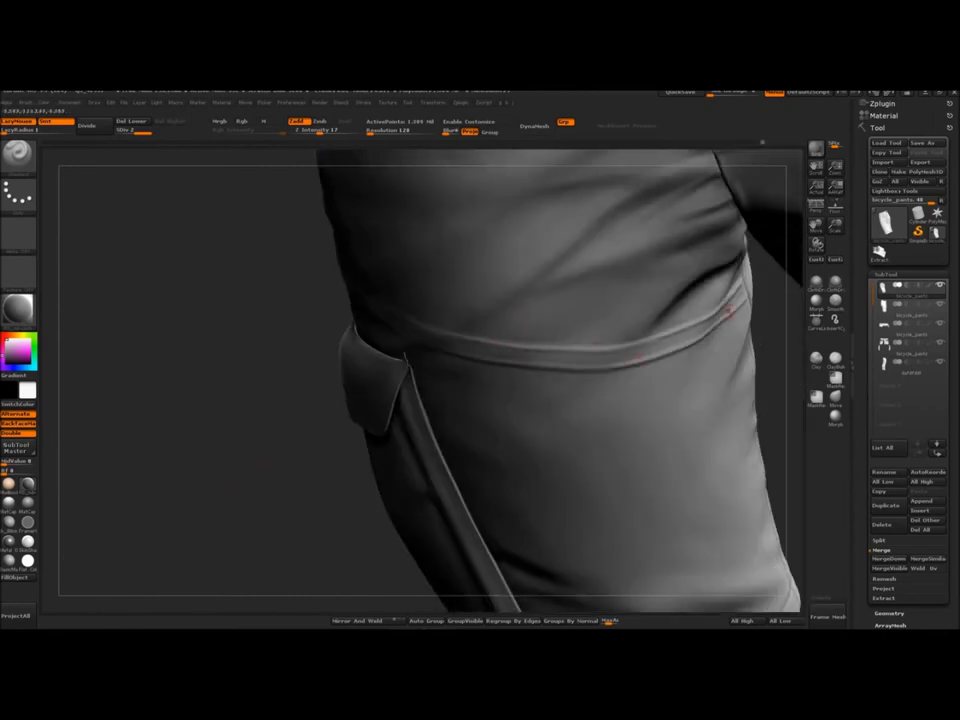
right_click_drag(727, 311, 715, 230, "ctrl")
right_click_drag(600, 330, 690, 335)
right_click_drag(400, 260, 392, 338, "ctrl")
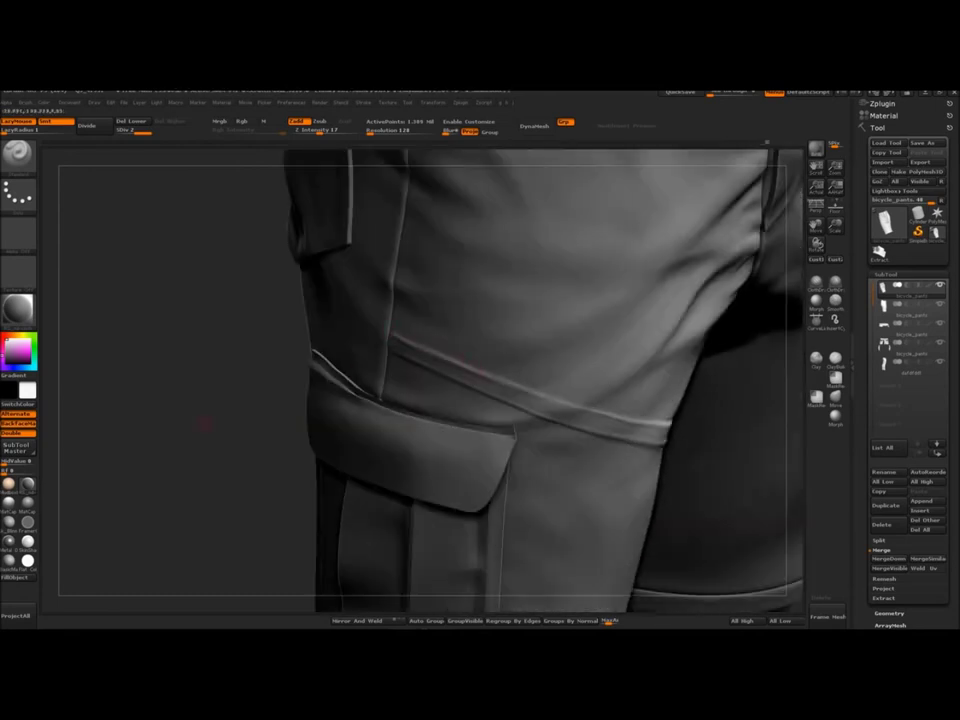
Step: Refine the strip near the side seam and crease its edge with the Dam_Standard brush, finishing back on the Standard brush
left_click_drag(203, 424, 299, 422)
mouse_move(200, 415)
left_mouse_down()
mouse_move(290, 412)
mouse_move(400, 385)
left_mouse_up()
mouse_move(650, 345)
left_mouse_down()
mouse_move(482, 332)
mouse_move(469, 371)
left_mouse_up()
key("b")
key("d")
key("s")
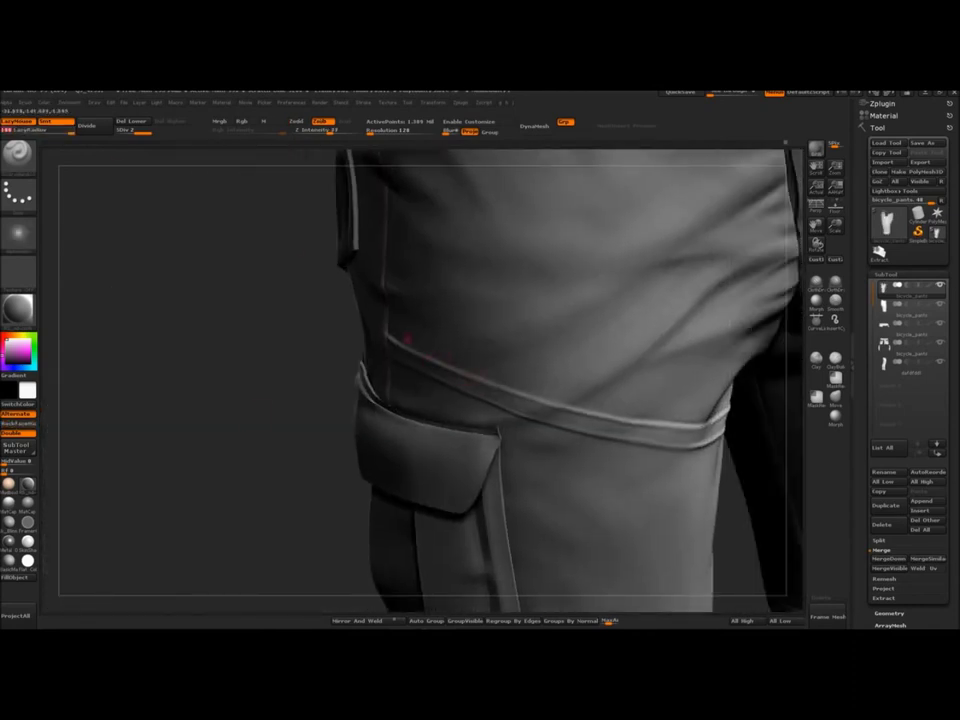
mouse_move(240, 420)
left_mouse_down("alt")
mouse_move(210, 340)
mouse_move(200, 415)
mouse_move(235, 405)
left_mouse_up("alt")
key("b")
key("s")
key("t")
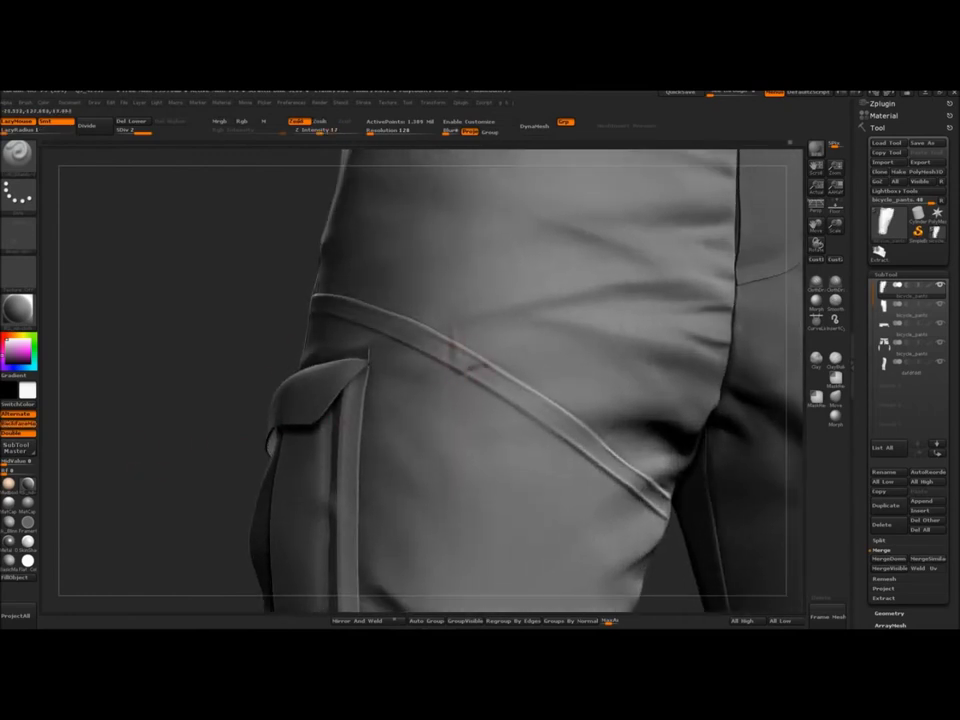
Step: Sculpt short puckers across the middle of the strip and smooth the small folds beside it
left_click_drag(215, 390, 217, 420)
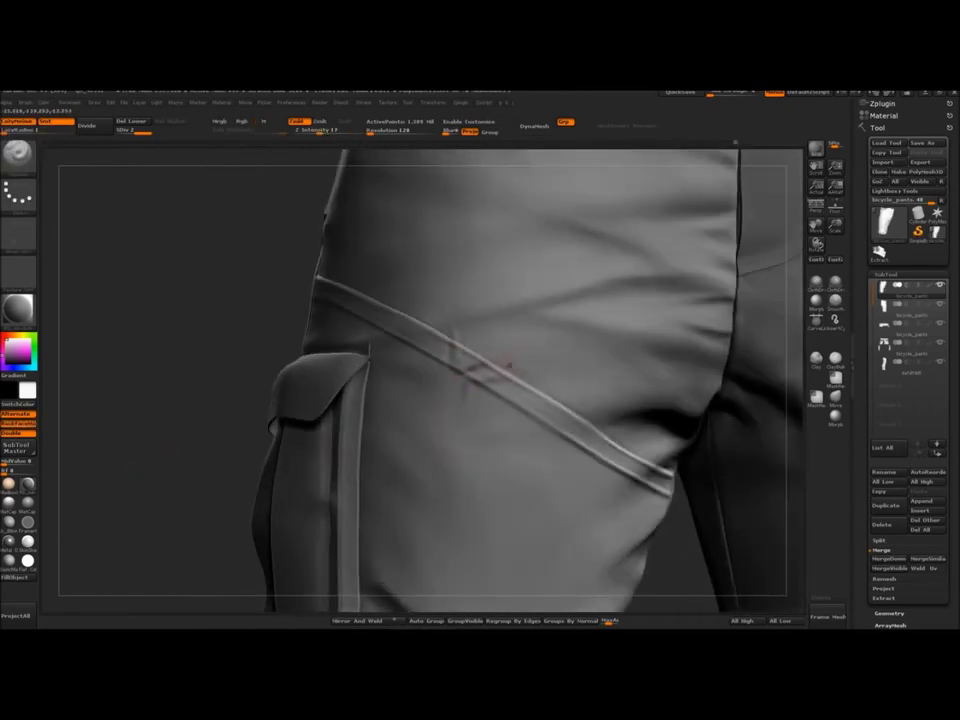
mouse_move(530, 358)
left_mouse_down()
mouse_move(562, 351)
mouse_move(530, 358)
left_mouse_up()
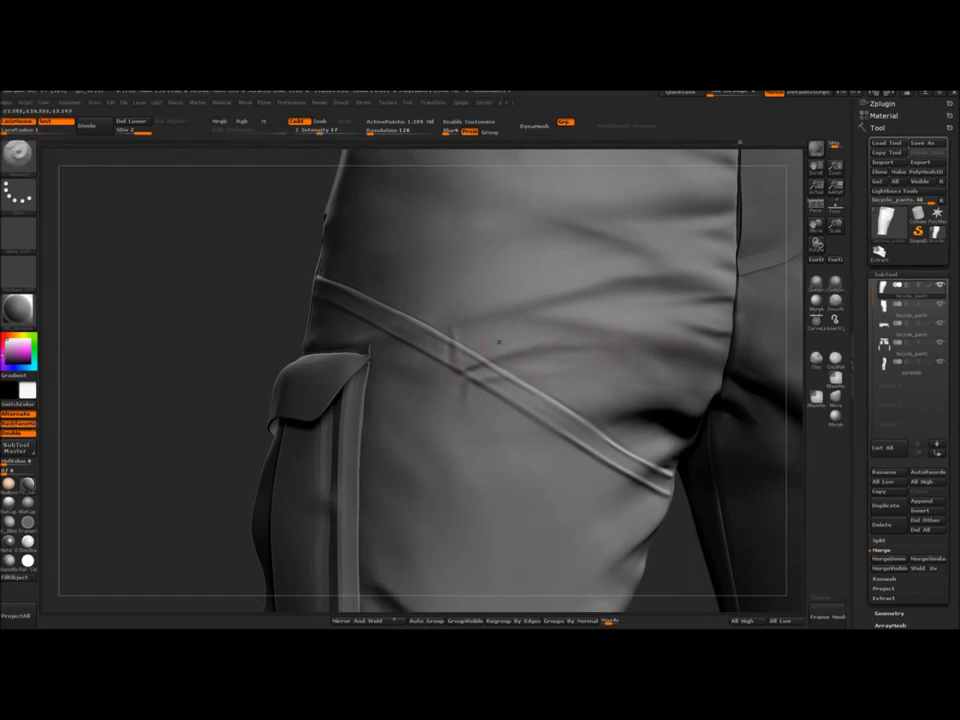
right_click_drag(506, 391, 461, 393, "alt")
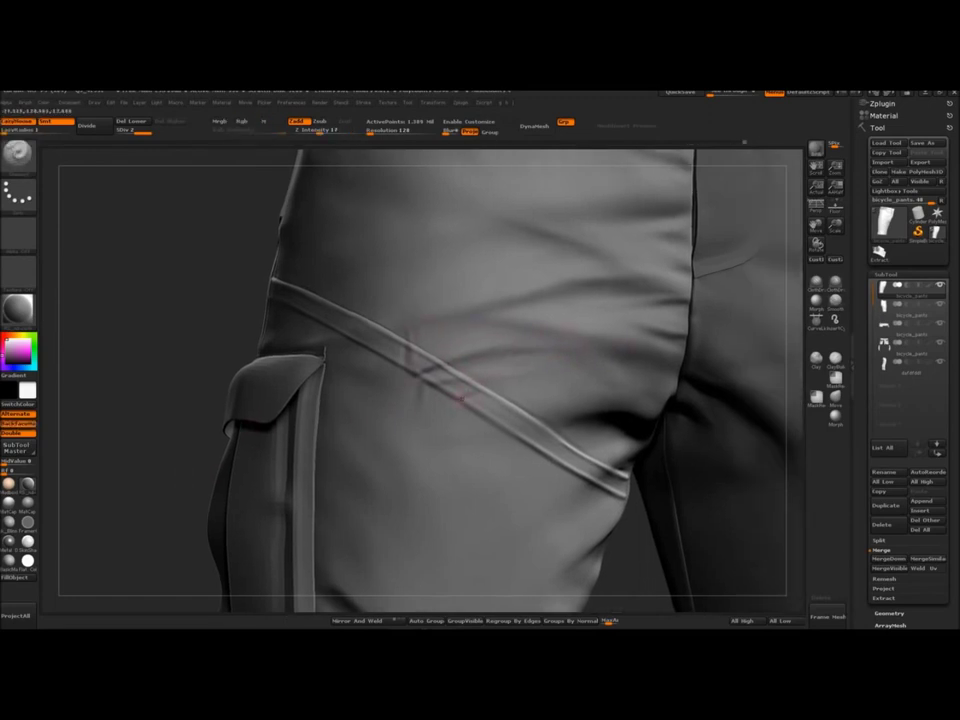
right_click_drag(519, 422, 450, 375, "alt")
left_click_drag(505, 378, 418, 394, "shift")
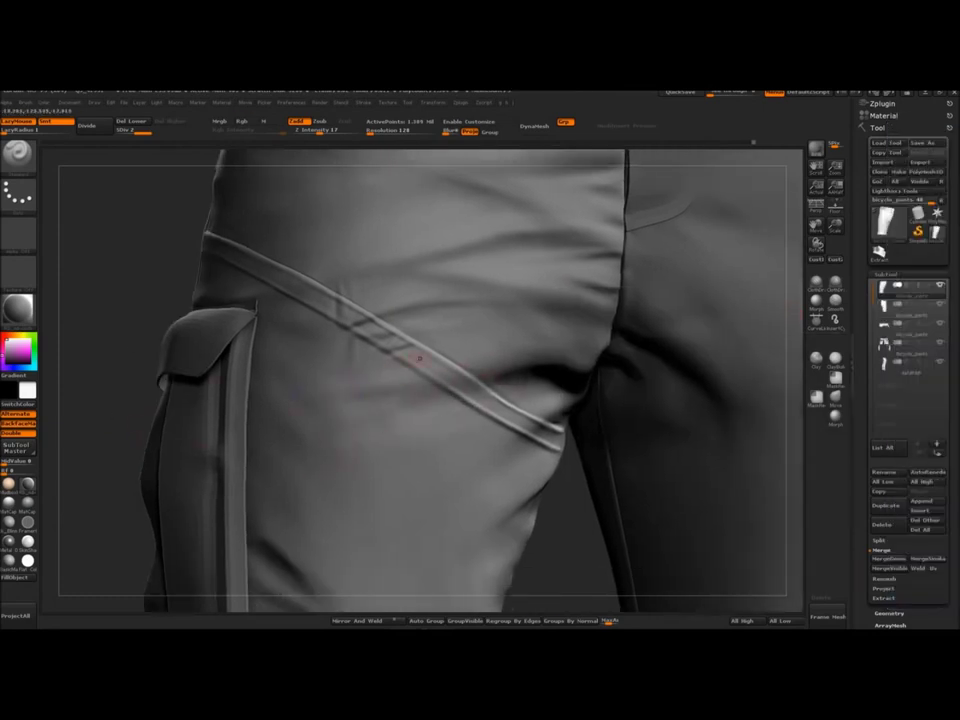
right_click_drag(468, 376, 423, 369)
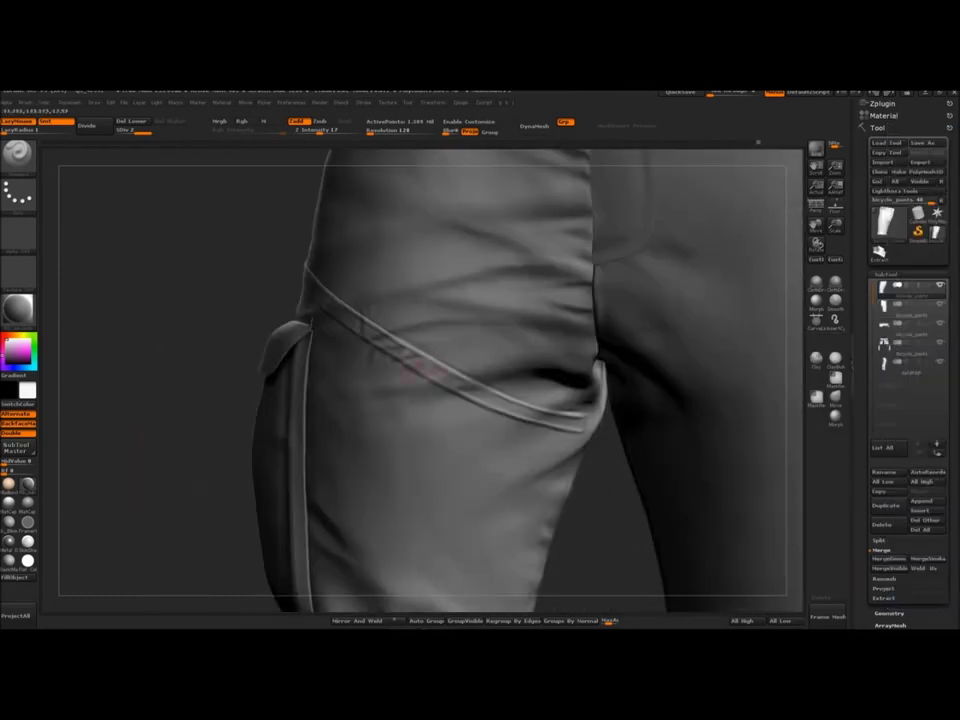
left_click_drag(510, 336, 476, 343, "shift")
mouse_move(534, 414)
right_mouse_down("alt")
mouse_move(515, 405)
mouse_move(279, 476)
mouse_move(476, 400)
mouse_move(289, 525)
mouse_move(455, 393)
mouse_move(483, 428)
right_mouse_up("alt")
Step: Resize the brush and continue the puckers along the strip toward the side seam and the inner thigh
key("s")
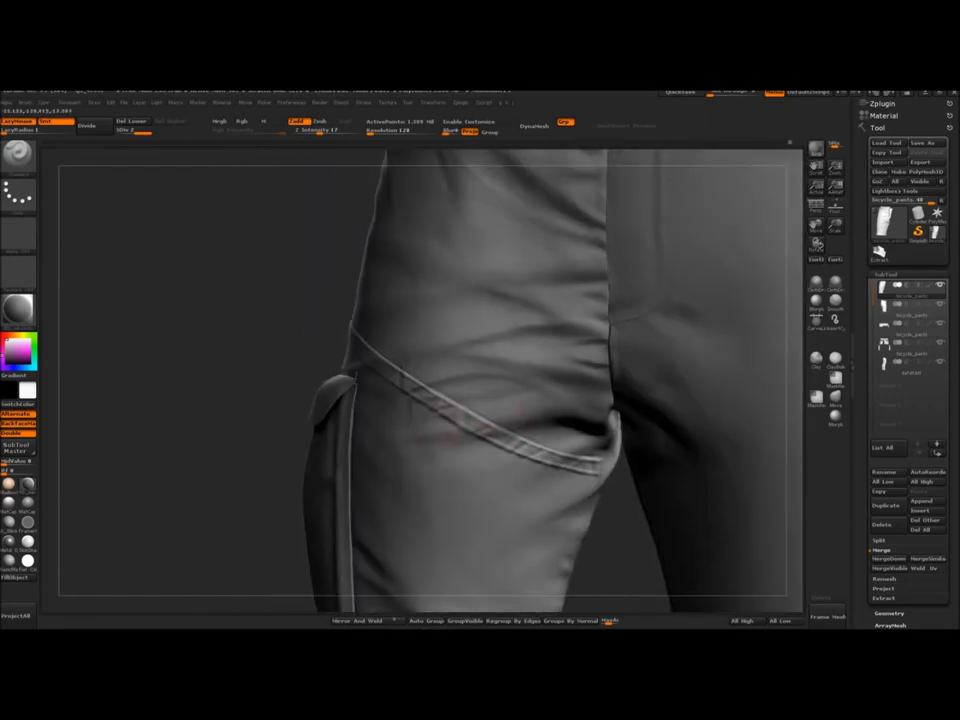
right_click_drag(255, 448, 434, 396)
right_click_drag(155, 492, 482, 413)
right_click_drag(562, 390, 298, 358)
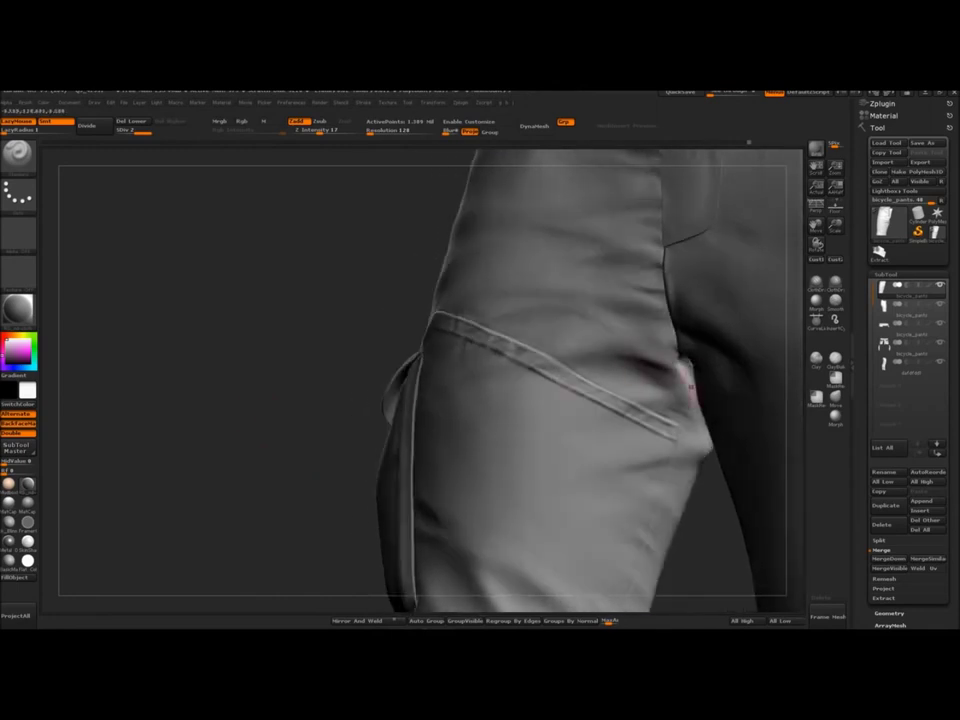
right_click_drag(642, 370, 662, 350)
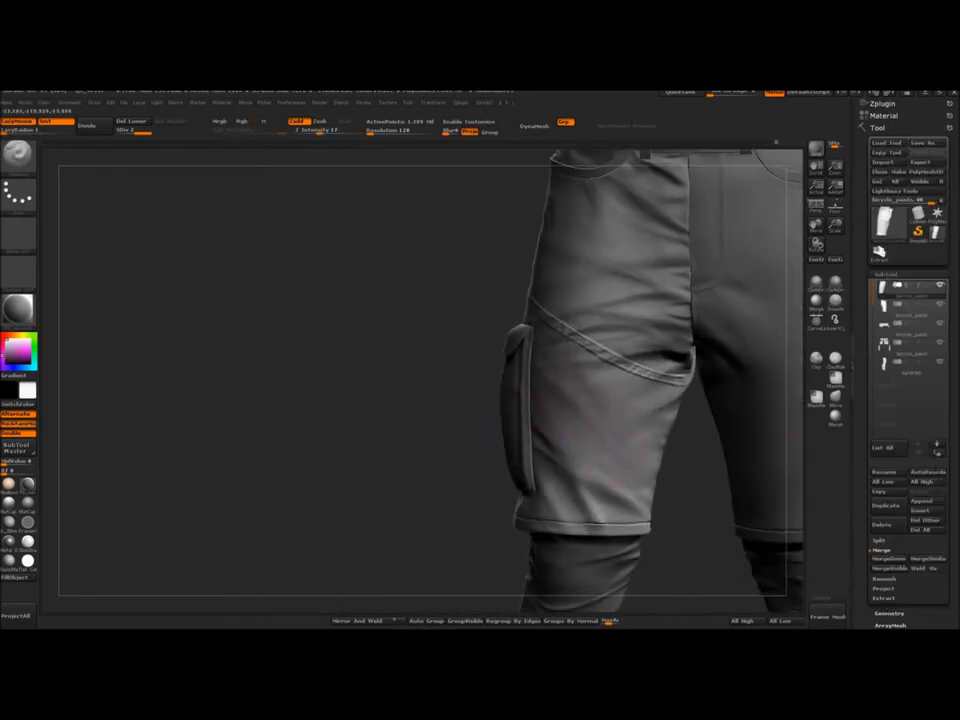
Step: Sculpt diagonal folds on the thigh below the strip, running inward from the cargo pocket's edge
right_click_drag(649, 450, 662, 480)
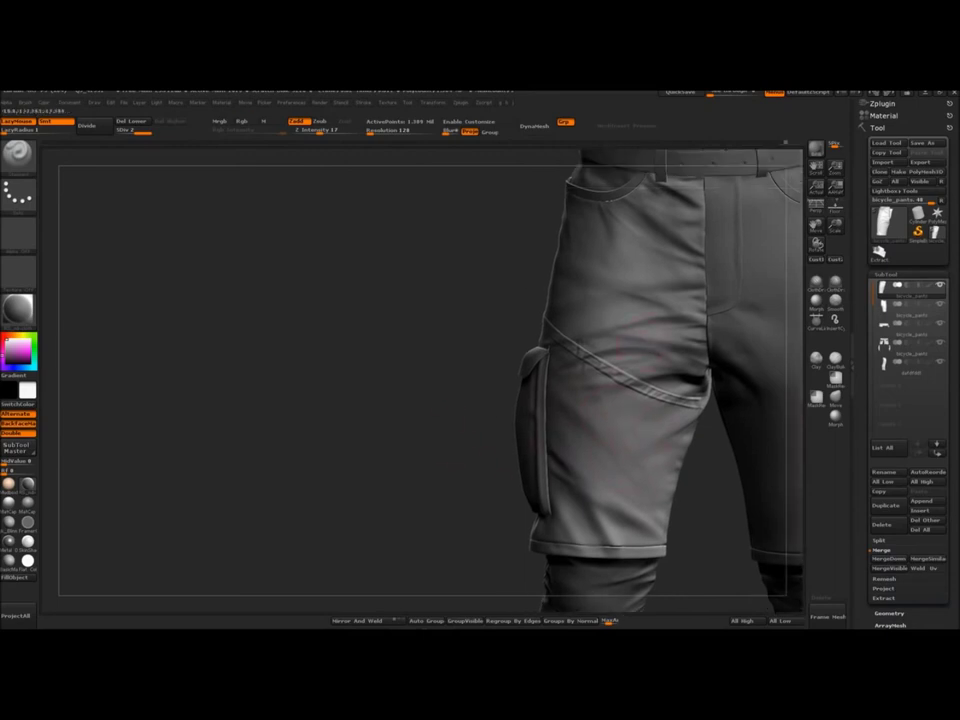
right_click_drag(630, 385, 600, 393)
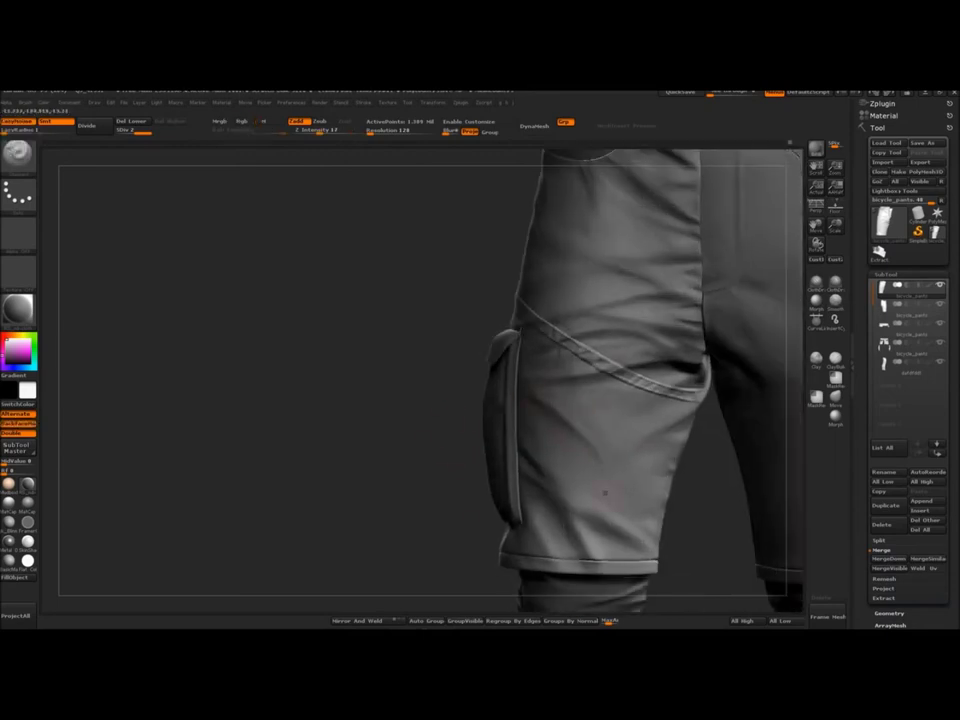
right_click_drag(605, 493, 543, 398)
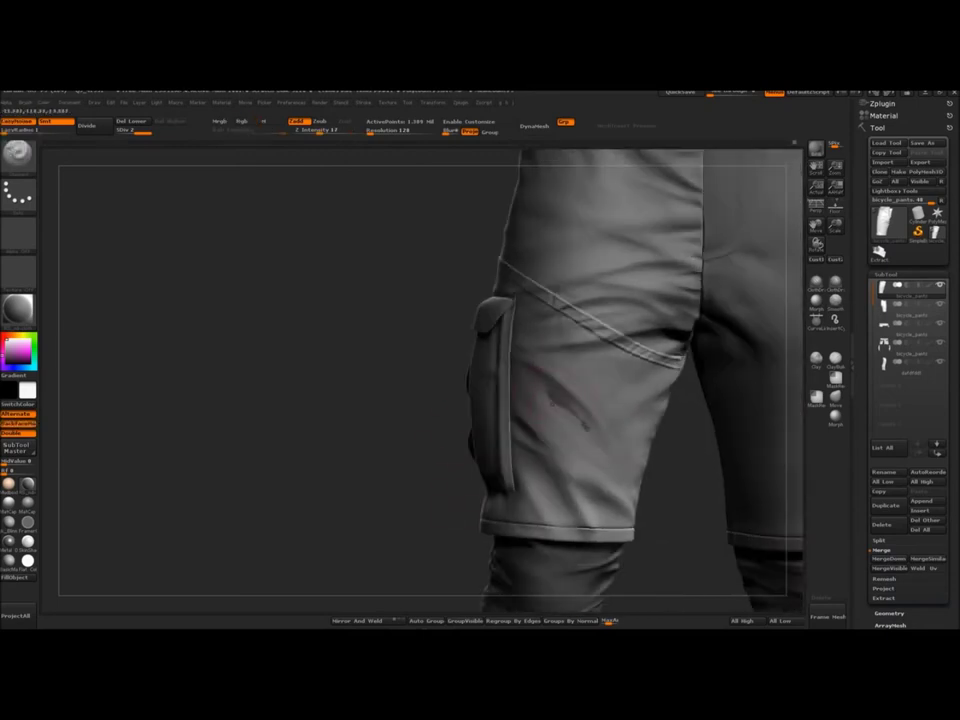
left_click(724, 396, "alt")
left_click(583, 424, "alt")
right_click_drag(640, 462, 582, 449)
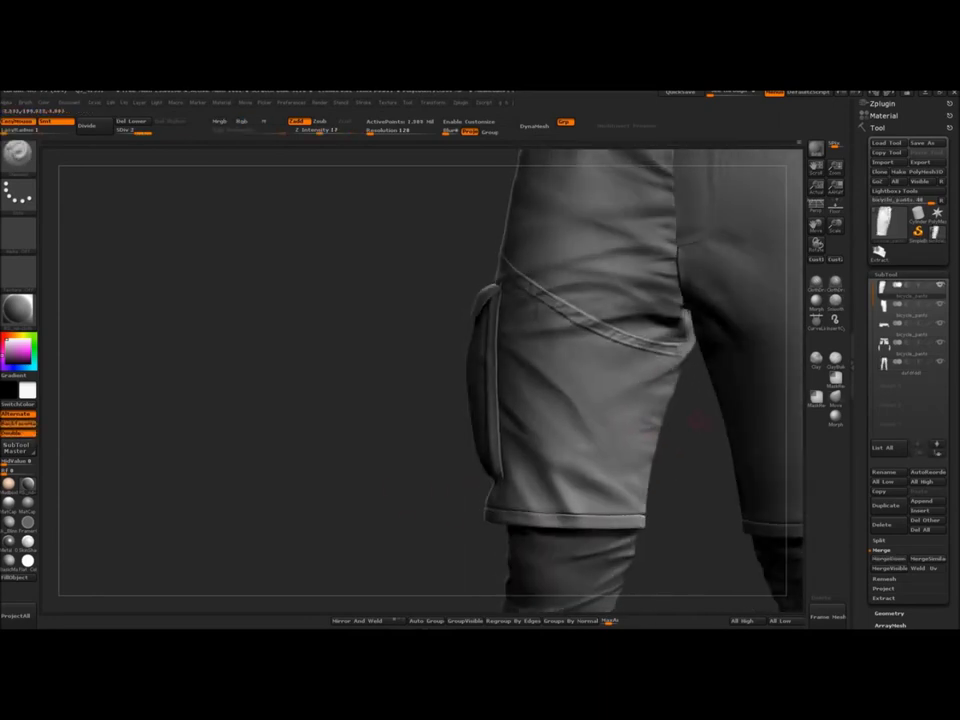
Step: Add folds to the inner thigh between the strip and the hem
right_click_drag(697, 421, 626, 409)
left_click(732, 385, "alt")
left_click(592, 408, "alt")
right_click_drag(605, 412, 575, 418)
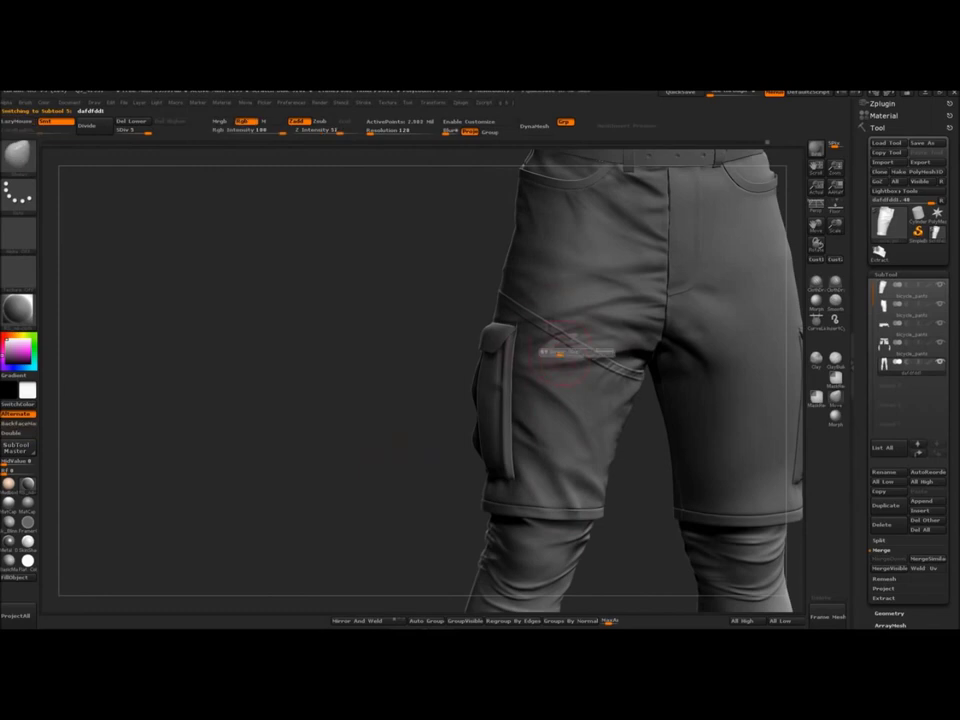
Step: Isolate the leggings subtool and rework the surface of its upper thigh where the pants cover it
left_click(557, 343, "alt")
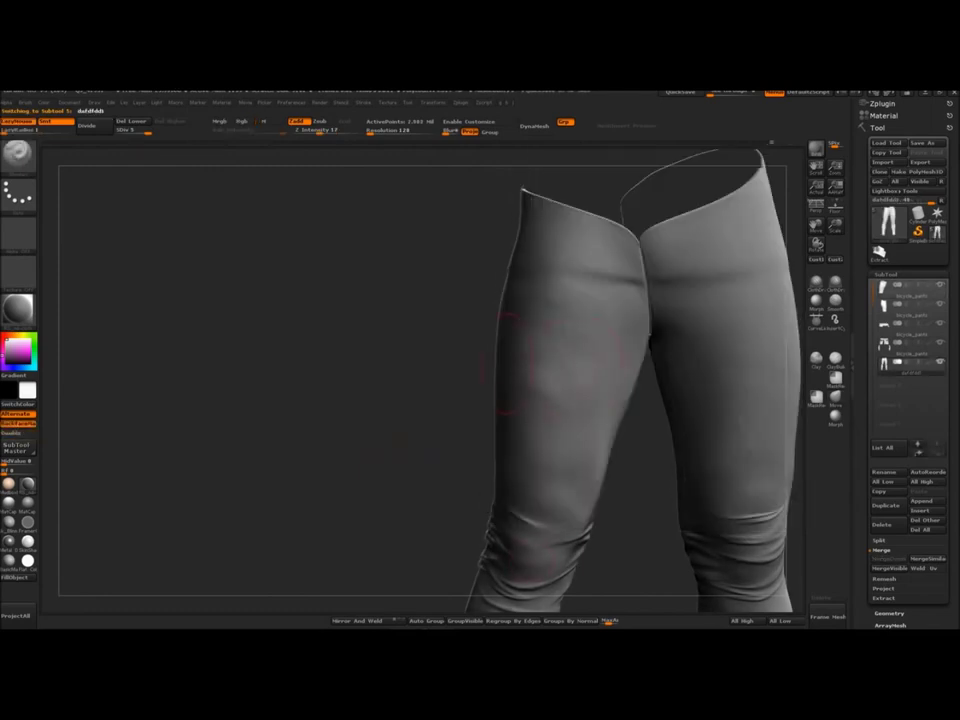
mouse_move(570, 350)
left_mouse_down()
mouse_move(594, 372)
mouse_move(577, 407)
left_mouse_up()
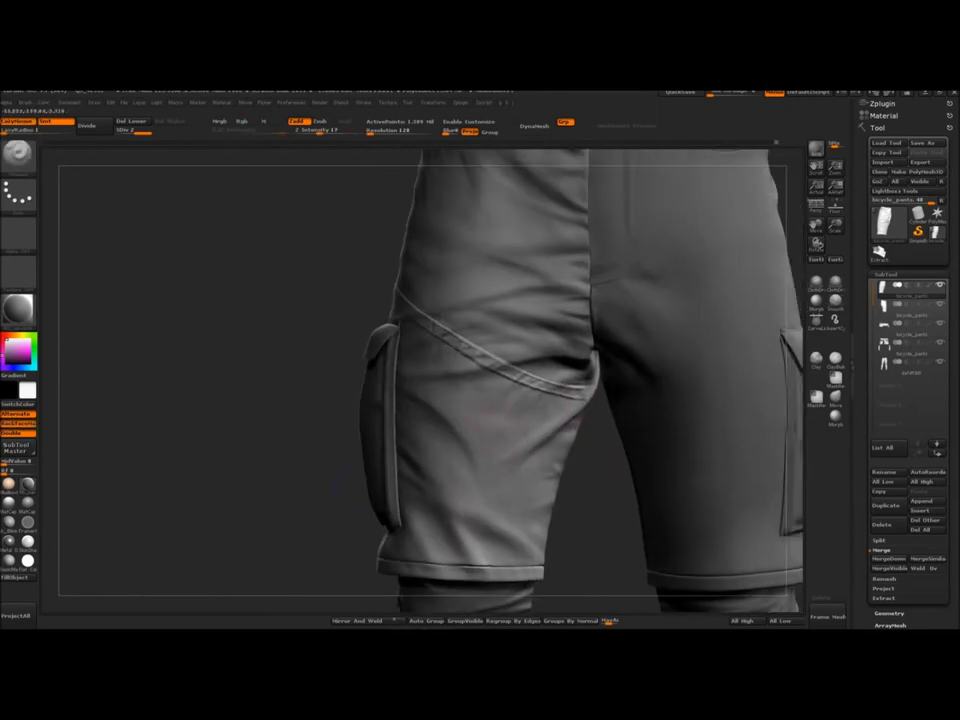
Step: Sculpt a fold across the front of the opposite leg's thigh and smooth around it
left_click_drag(335, 487, 385, 465)
mouse_move(270, 370)
left_mouse_down("alt")
mouse_move(289, 435)
mouse_move(270, 500)
left_mouse_up("alt")
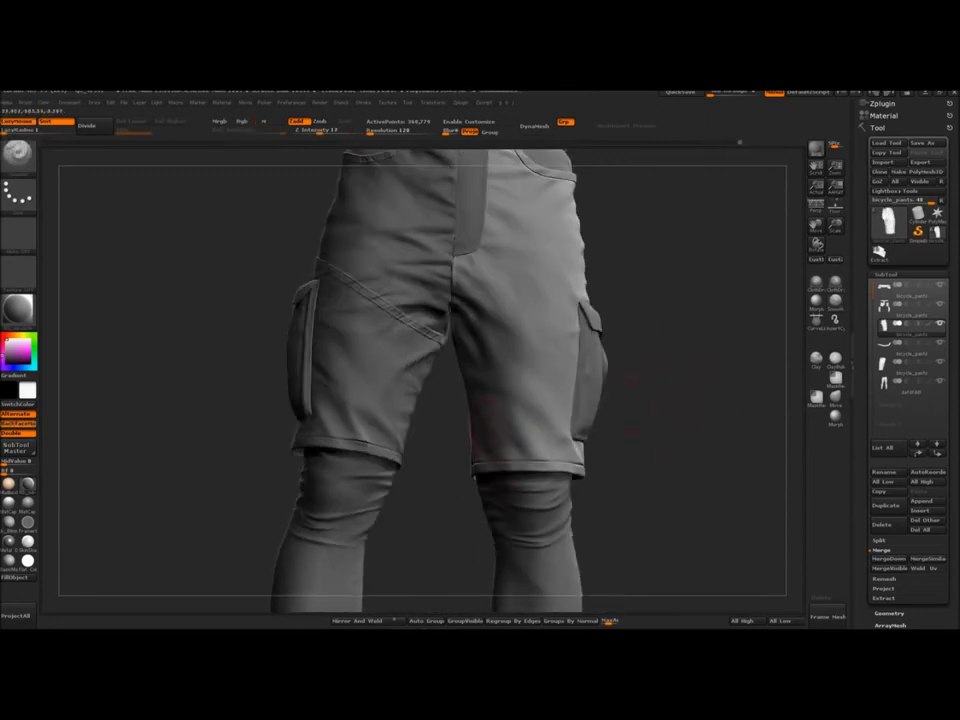
mouse_move(640, 405)
left_mouse_down()
mouse_move(690, 405)
mouse_move(635, 405)
mouse_move(660, 435)
mouse_move(665, 394)
mouse_move(620, 415)
left_mouse_up()
left_click_drag(640, 405, 640, 450, "alt")
left_click_drag(462, 396, 512, 416)
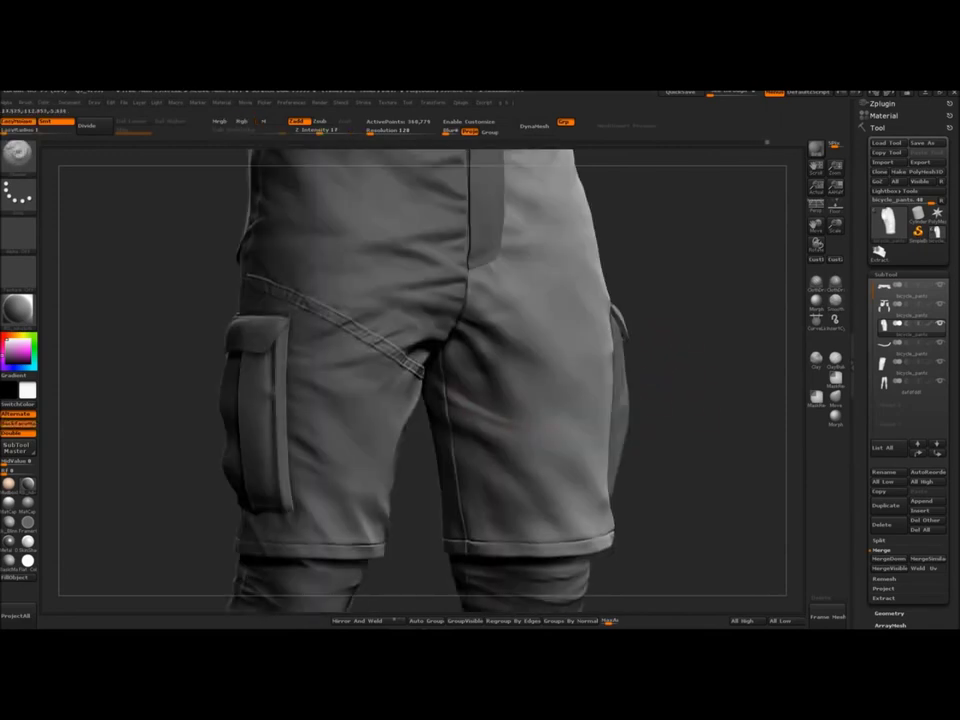
left_click_drag(640, 430, 665, 395, "alt")
left_click_drag(489, 422, 510, 420, "shift")
Step: Raise a matching diagonal strip across the opposite thigh with the Layer brush at Z Intensity 100 and LazyRadius 100
mouse_move(668, 402)
left_mouse_down()
mouse_move(640, 405)
mouse_move(655, 475)
left_mouse_up()
mouse_move(697, 370)
left_mouse_down()
mouse_move(673, 386)
mouse_move(698, 376)
mouse_move(669, 377)
mouse_move(712, 380)
mouse_move(631, 384)
mouse_move(735, 383)
mouse_move(708, 383)
mouse_move(742, 370)
left_mouse_up()
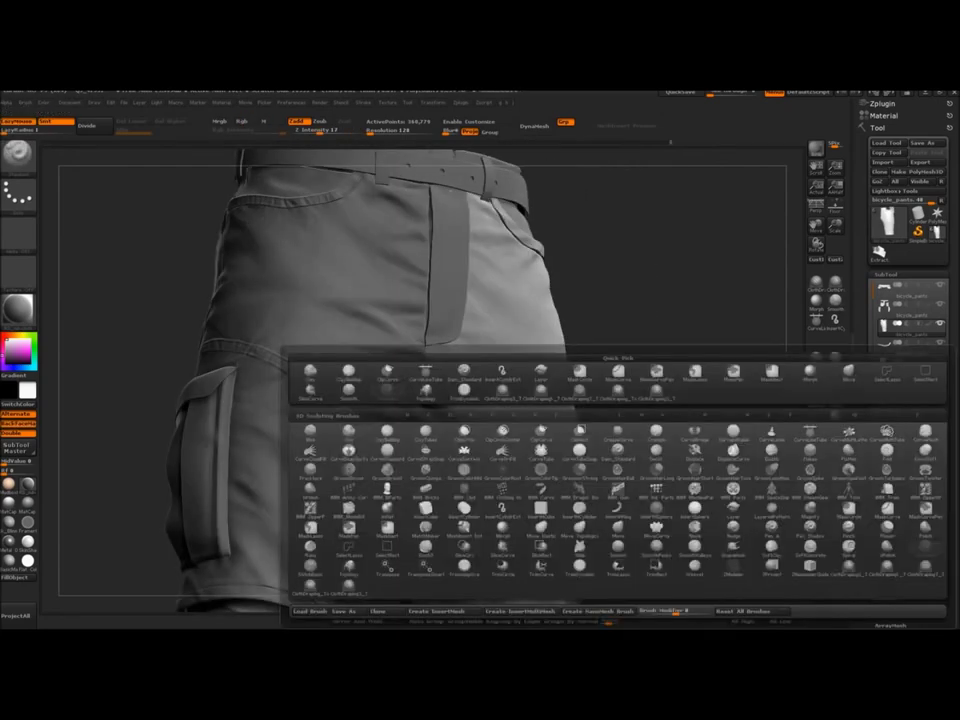
left_click(418, 460)
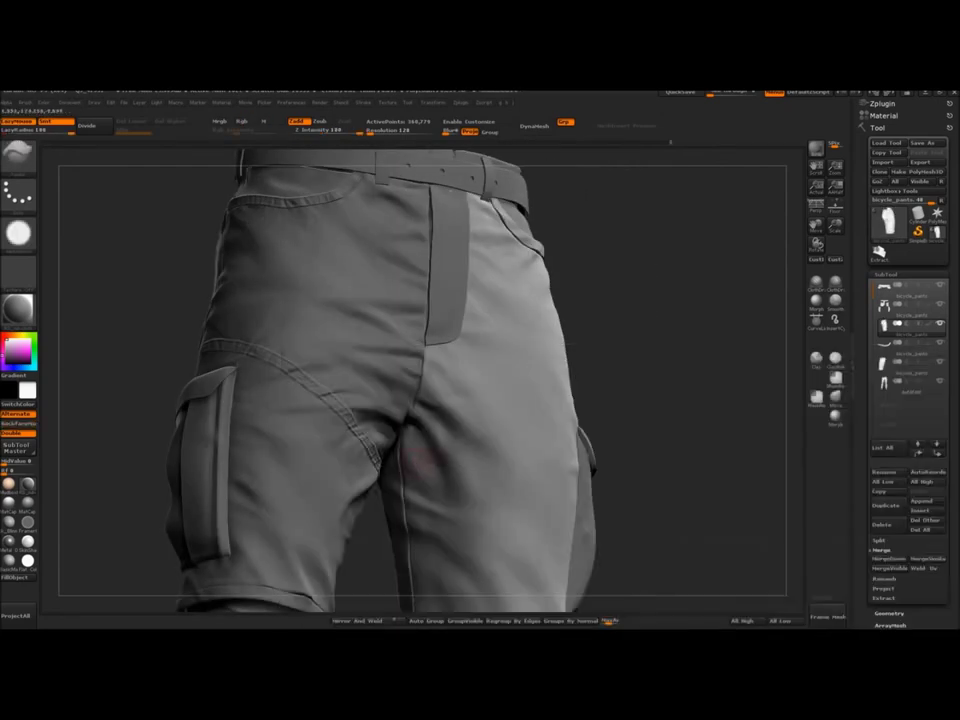
left_click_drag(508, 420, 530, 412)
mouse_move(690, 385)
left_mouse_down()
mouse_move(615, 404)
mouse_move(702, 385)
left_mouse_up()
mouse_move(596, 412)
left_mouse_down()
mouse_move(606, 410)
mouse_move(549, 419)
mouse_move(640, 398)
mouse_move(553, 411)
left_mouse_up()
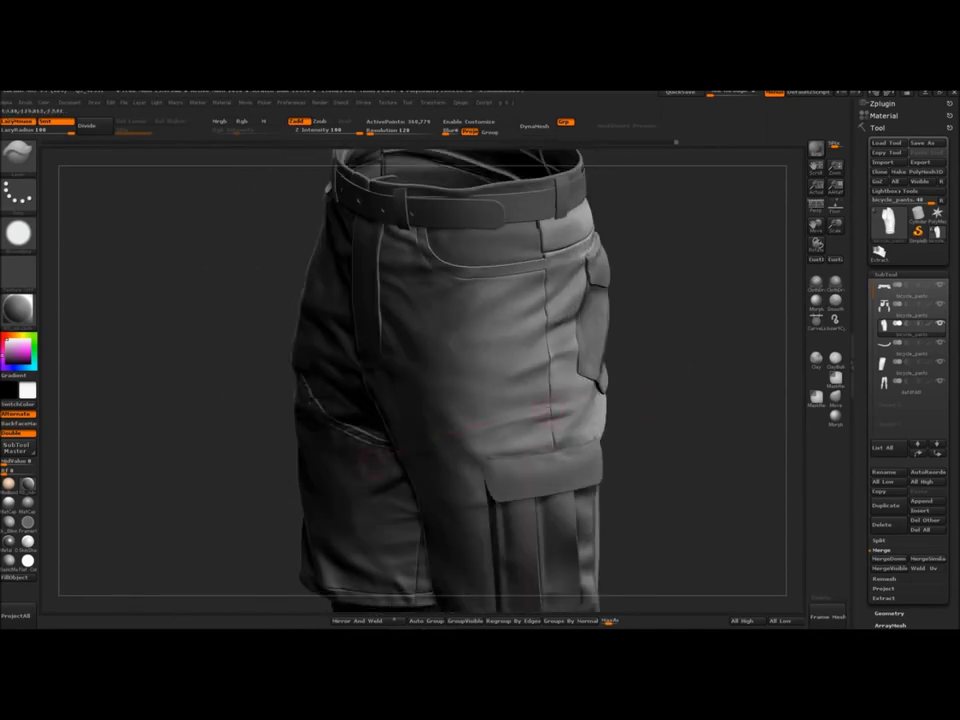
left_click_drag(376, 457, 441, 451)
mouse_move(516, 435)
left_mouse_down()
mouse_move(527, 438)
mouse_move(410, 460)
left_mouse_up()
Step: Subdivide the opposite leg's front thigh panel up to SDiv 3 and isolate the band around its diagonal strip
mouse_move(405, 463)
right_mouse_down()
mouse_move(520, 440)
mouse_move(405, 445)
right_mouse_up()
right_click_drag(550, 394, 515, 411)
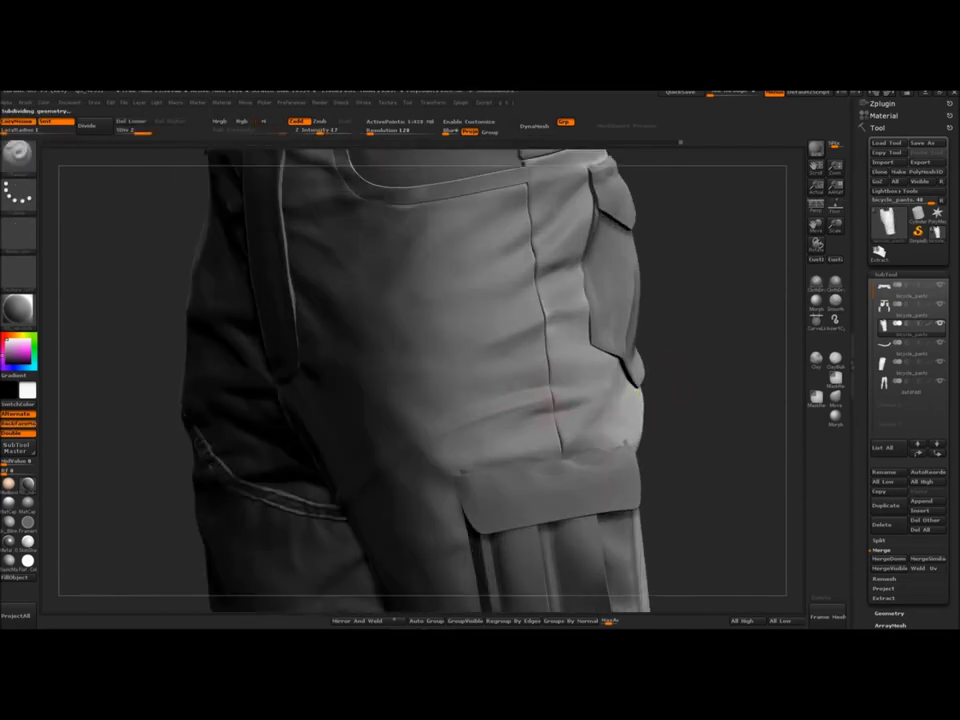
mouse_move(553, 343)
left_mouse_down()
mouse_move(560, 380)
mouse_move(535, 405)
left_mouse_up()
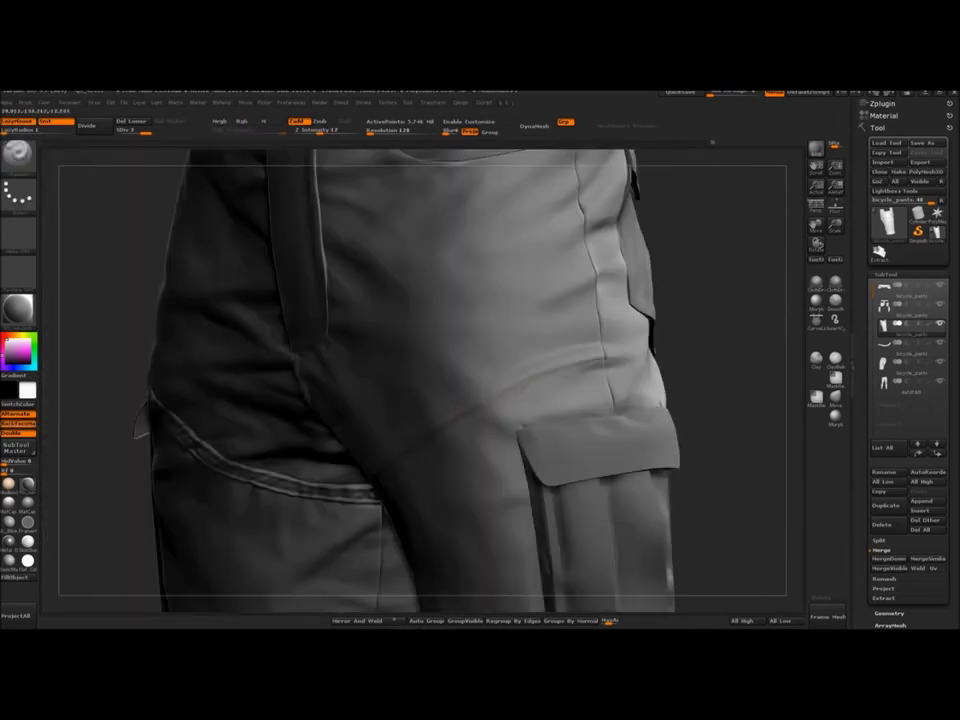
left_click_drag(552, 371, 603, 360)
left_click_drag(720, 380, 760, 376)
mouse_move(547, 381)
left_mouse_down()
mouse_move(691, 348)
mouse_move(735, 362)
left_mouse_up()
left_click_drag(405, 474, 362, 484)
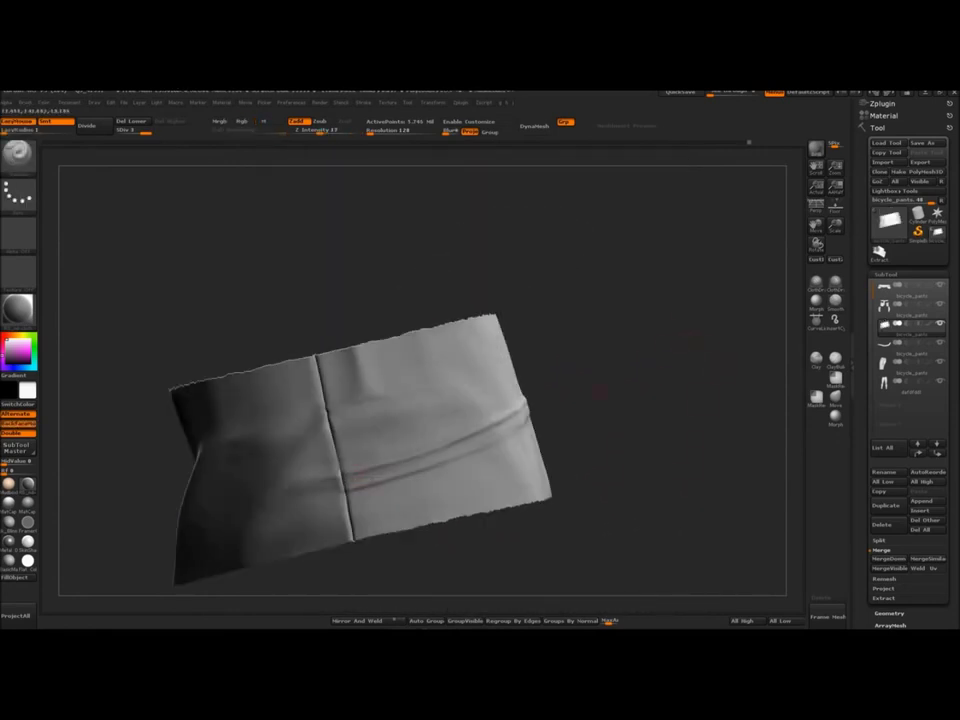
Step: Sculpt along the diagonal strip around the isolated thigh band, across its seams, with the Standard brush at Z Intensity 17
left_click_drag(680, 420, 625, 432)
left_click_drag(400, 464, 540, 412)
left_click_drag(690, 415, 620, 412)
left_click_drag(690, 415, 610, 412)
left_click_drag(400, 454, 522, 436)
left_click_drag(690, 415, 640, 413)
left_click_drag(525, 439, 545, 434)
key("s")
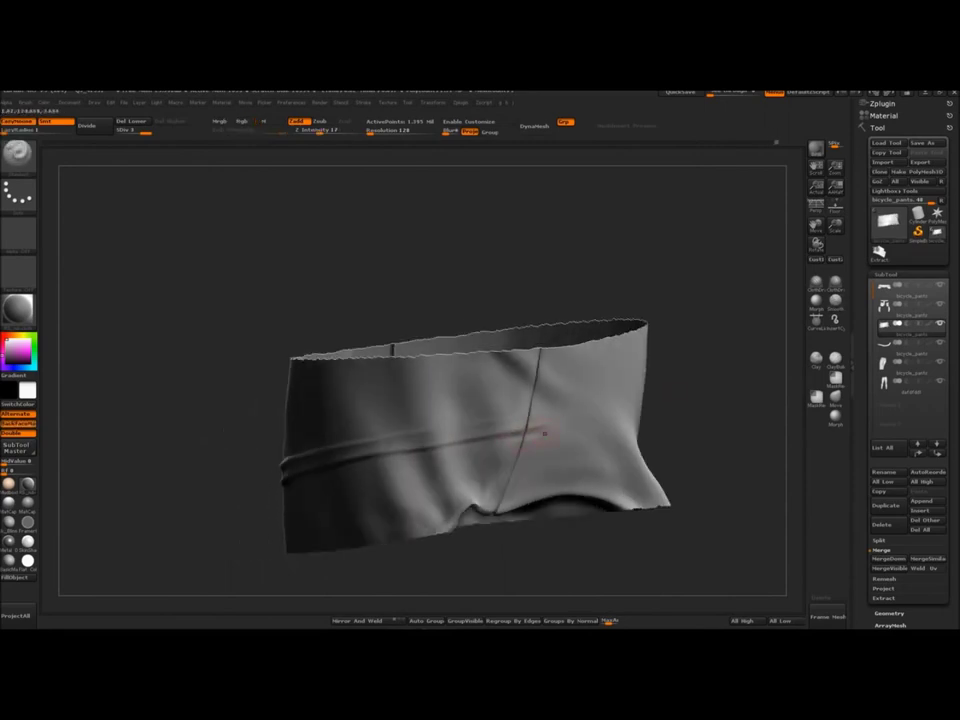
mouse_move(700, 400)
left_mouse_down()
mouse_move(702, 300)
mouse_move(694, 369)
left_mouse_up()
mouse_move(402, 485)
left_mouse_down()
mouse_move(426, 474)
mouse_move(388, 480)
left_mouse_up()
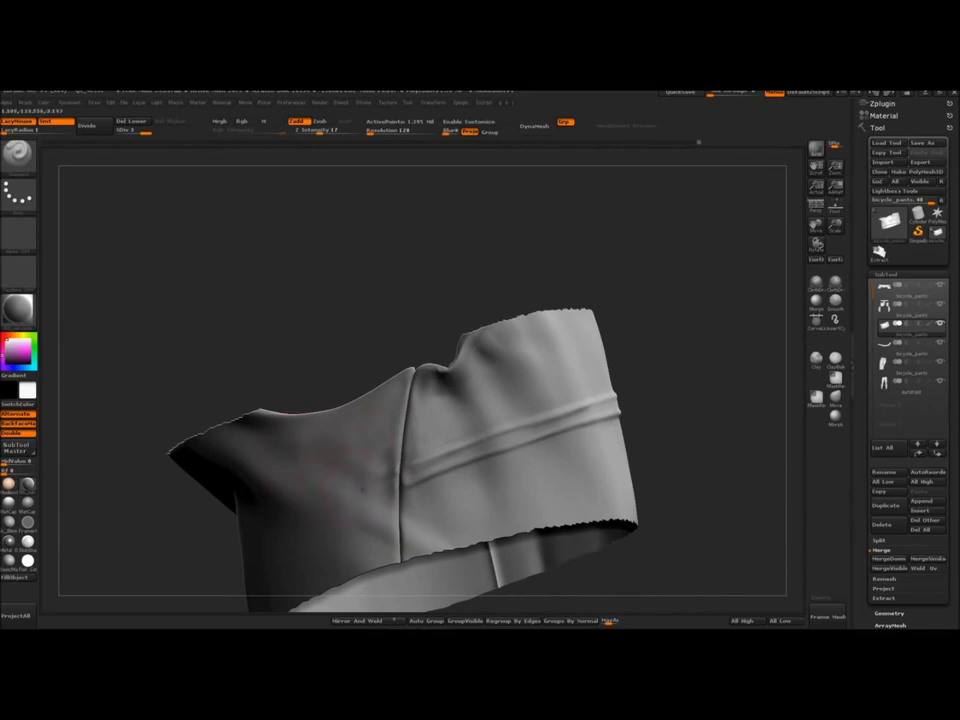
mouse_move(688, 430)
left_mouse_down("alt")
mouse_move(686, 465)
mouse_move(660, 425)
mouse_move(680, 428)
mouse_move(698, 330)
mouse_move(690, 430)
left_mouse_up("alt")
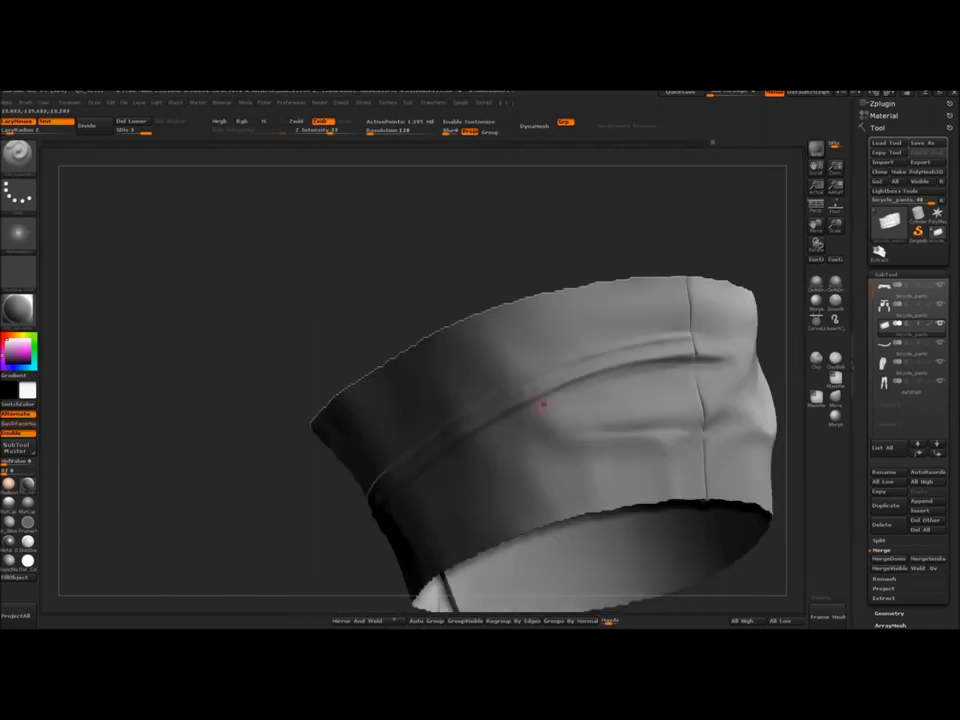
Step: Carve a crisp crease along the strip's lower edge around the band using Zsub at Z Intensity 33 and LazyRadius 100
left_click_drag(712, 358, 720, 358)
mouse_move(775, 250)
left_mouse_down()
mouse_move(729, 253)
mouse_move(553, 590)
left_mouse_up()
left_click_drag(390, 199, 330, 203)
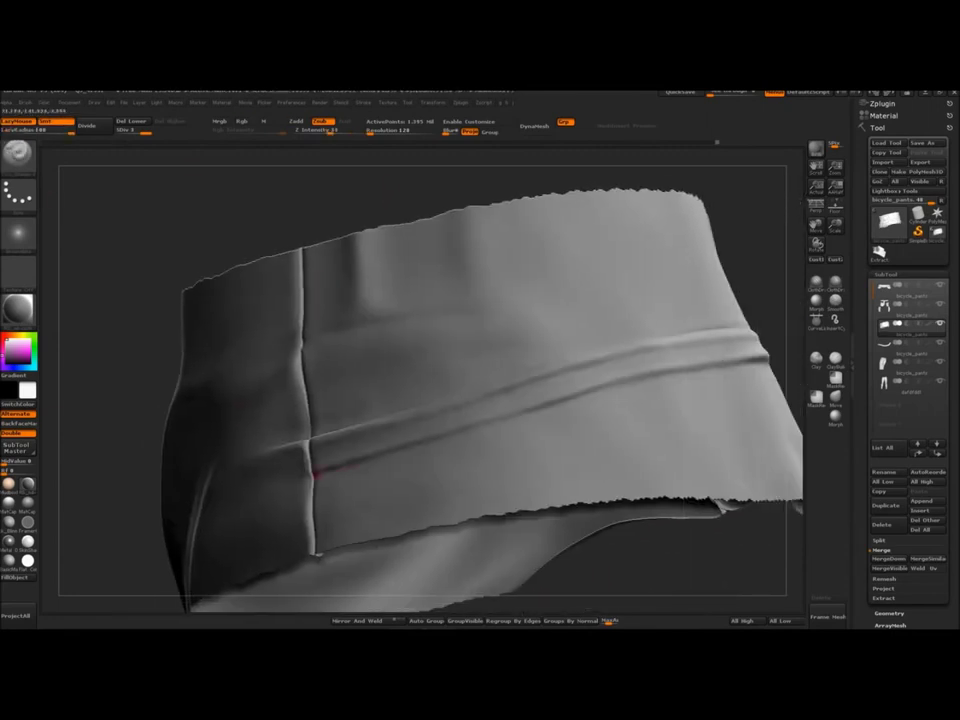
left_click_drag(525, 412, 592, 387)
mouse_move(780, 260)
left_mouse_down()
mouse_move(610, 285)
mouse_move(713, 264)
left_mouse_up()
left_click_drag(352, 428, 458, 419)
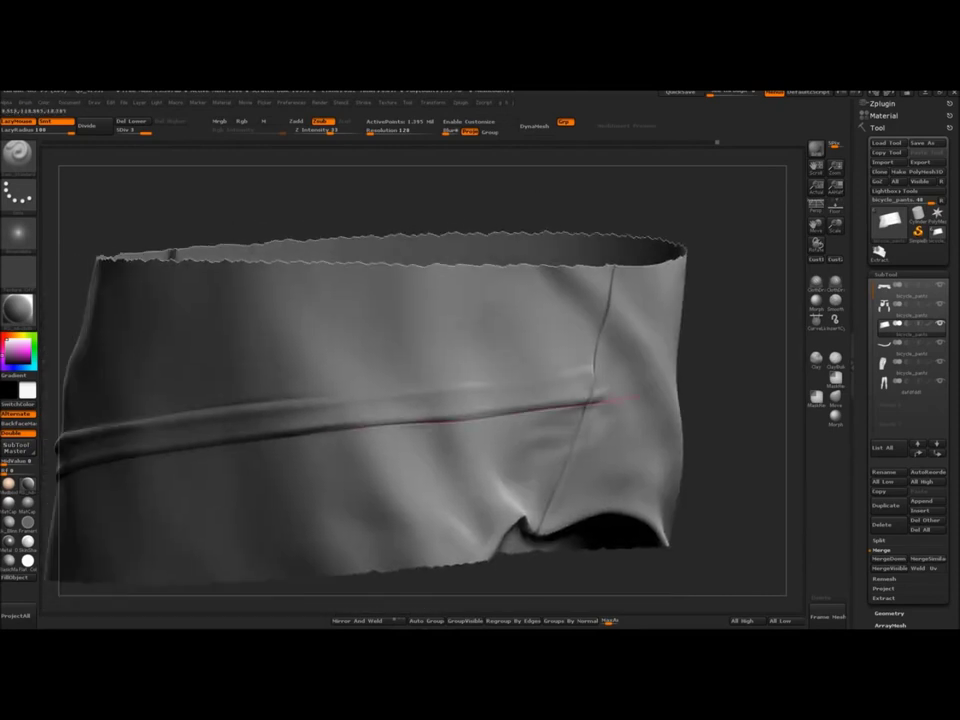
left_click_drag(745, 400, 695, 402)
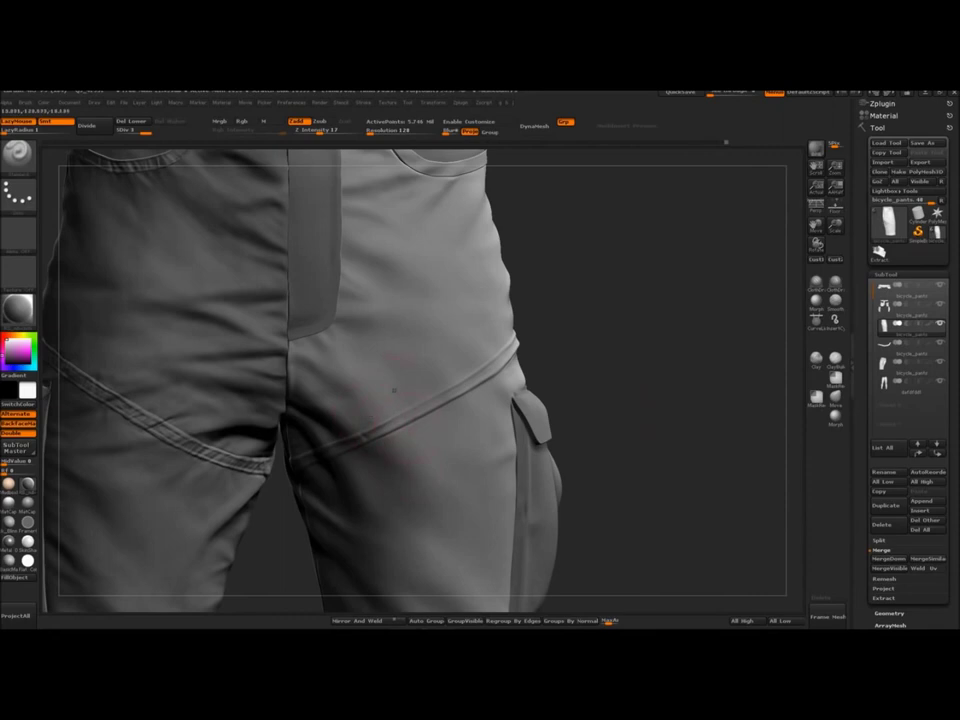
Step: Restore the full pants and sculpt soft folds above and below the strip on the front of the thigh at Z Intensity 17
right_click_drag(424, 402, 448, 418)
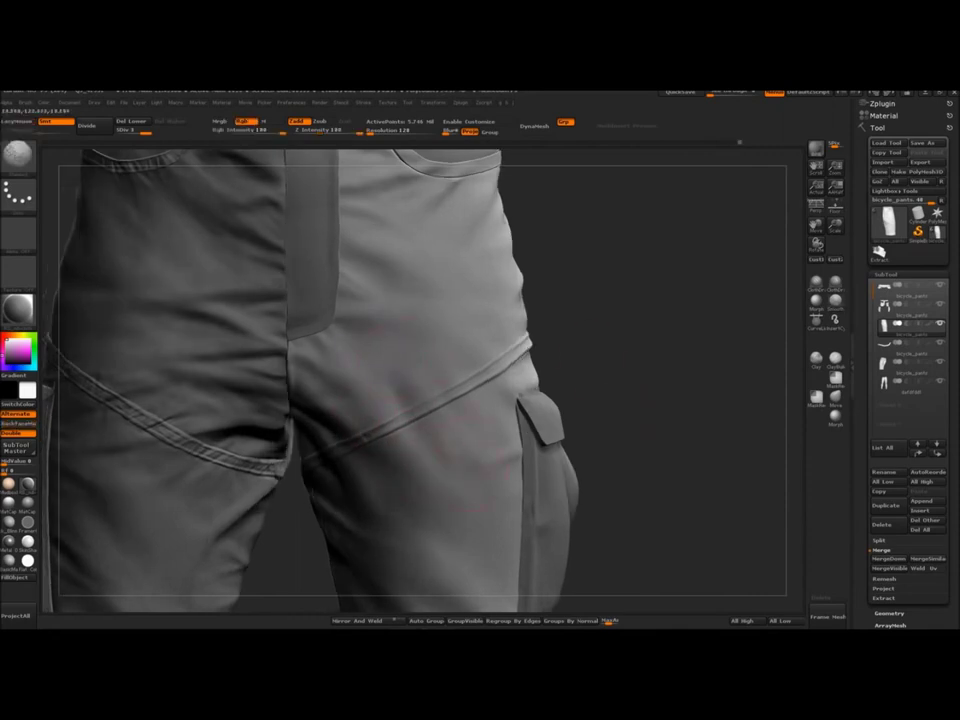
mouse_move(366, 350)
right_mouse_down("alt")
mouse_move(354, 402)
mouse_move(338, 402)
right_mouse_up("alt")
left_click_drag(350, 493, 474, 443)
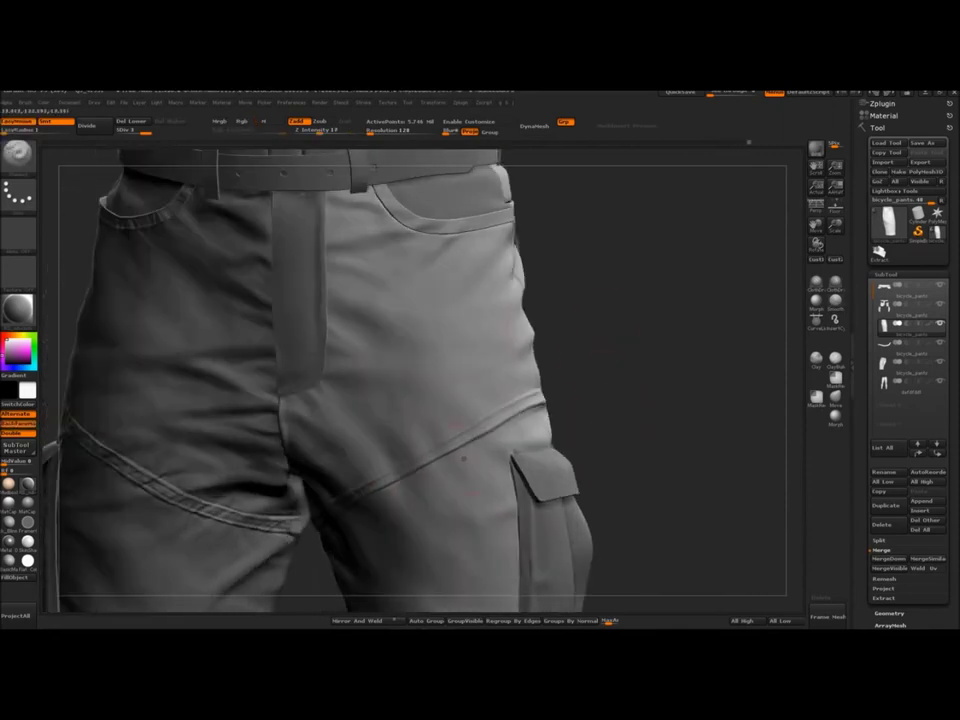
right_click_drag(492, 425, 479, 451, "ctrl")
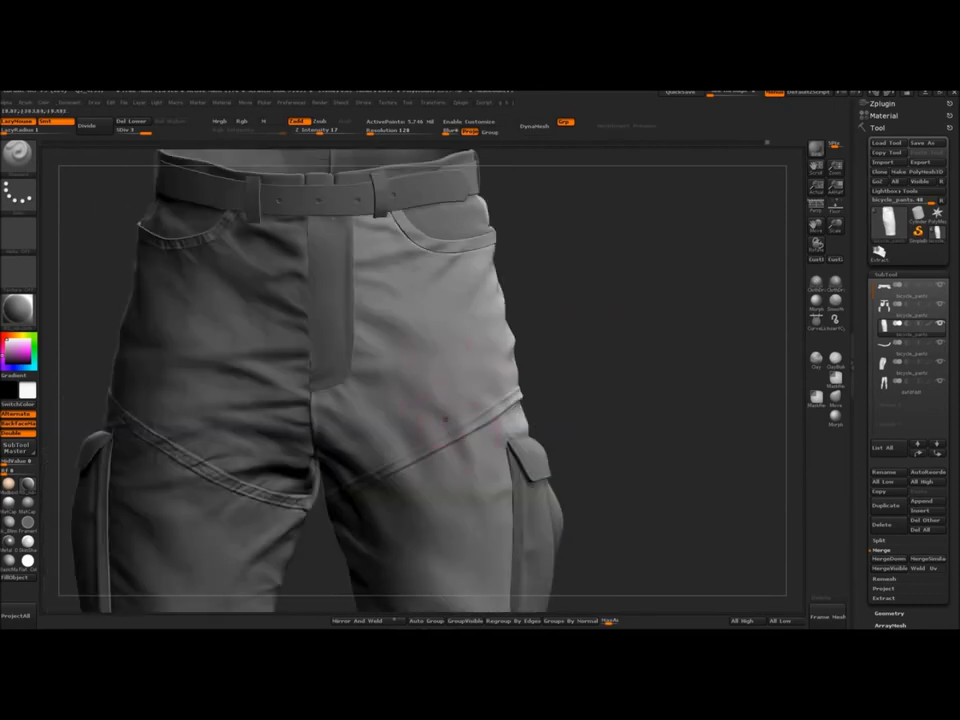
left_click_drag(466, 452, 508, 470)
right_click_drag(490, 455, 488, 417, "alt")
left_click_drag(455, 410, 485, 395)
Step: Add folds to the front inner thigh just below the strip, running toward the lower leg
right_click_drag(480, 400, 480, 365, "ctrl")
mouse_move(480, 365)
right_mouse_down()
mouse_move(611, 343)
mouse_move(675, 395)
right_mouse_up()
right_click_drag(560, 390, 480, 403)
left_click_drag(443, 403, 468, 416)
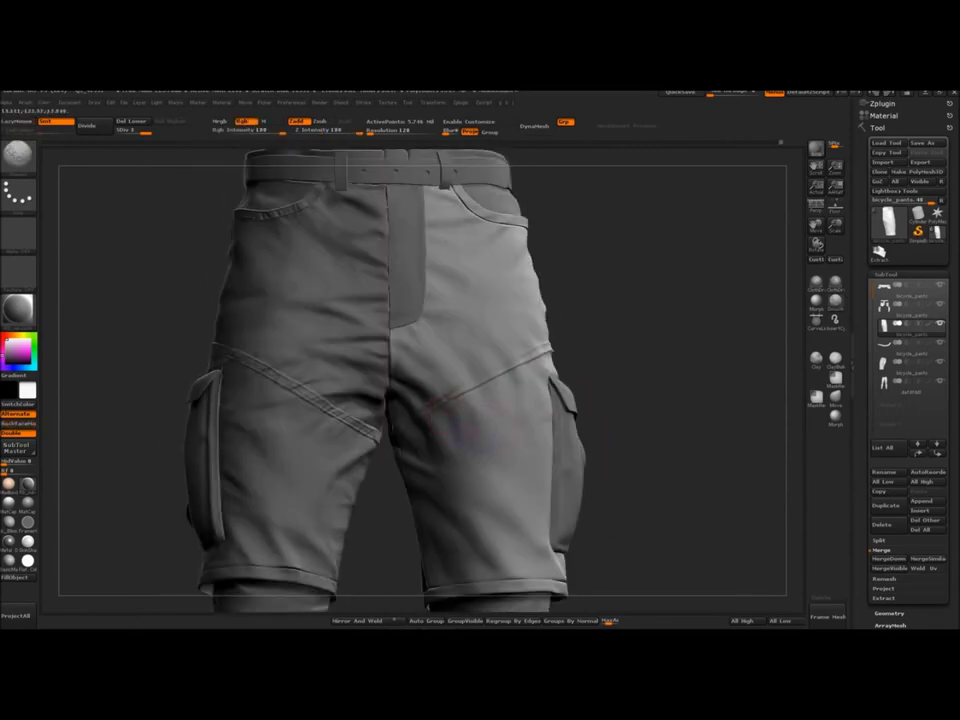
right_click_drag(478, 428, 482, 448)
right_click_drag(482, 448, 504, 463, "alt")
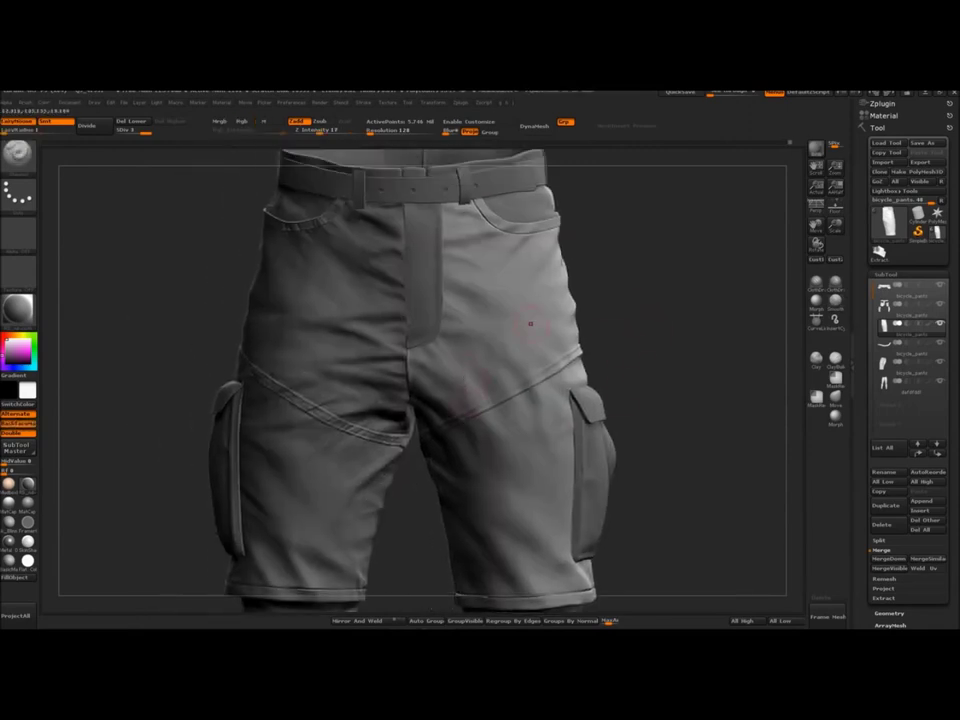
Step: Blend the strip's inner end near the crotch and sculpt folds radiating outward from the base of the fly
right_click_drag(482, 396, 460, 450, "ctrl")
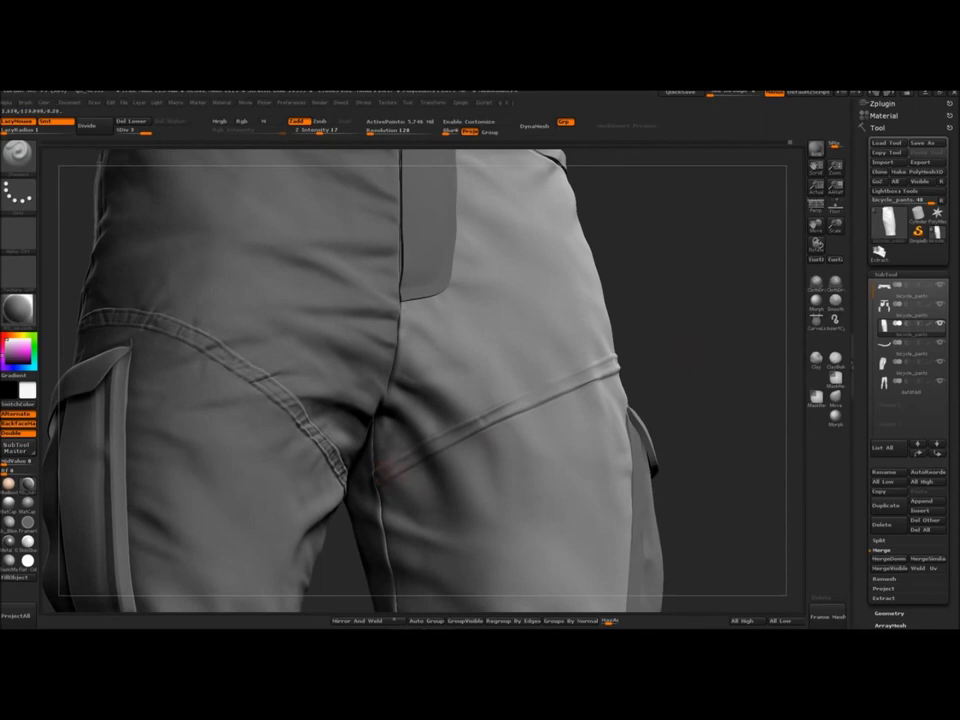
left_click_drag(453, 433, 457, 439)
right_click_drag(386, 470, 532, 407)
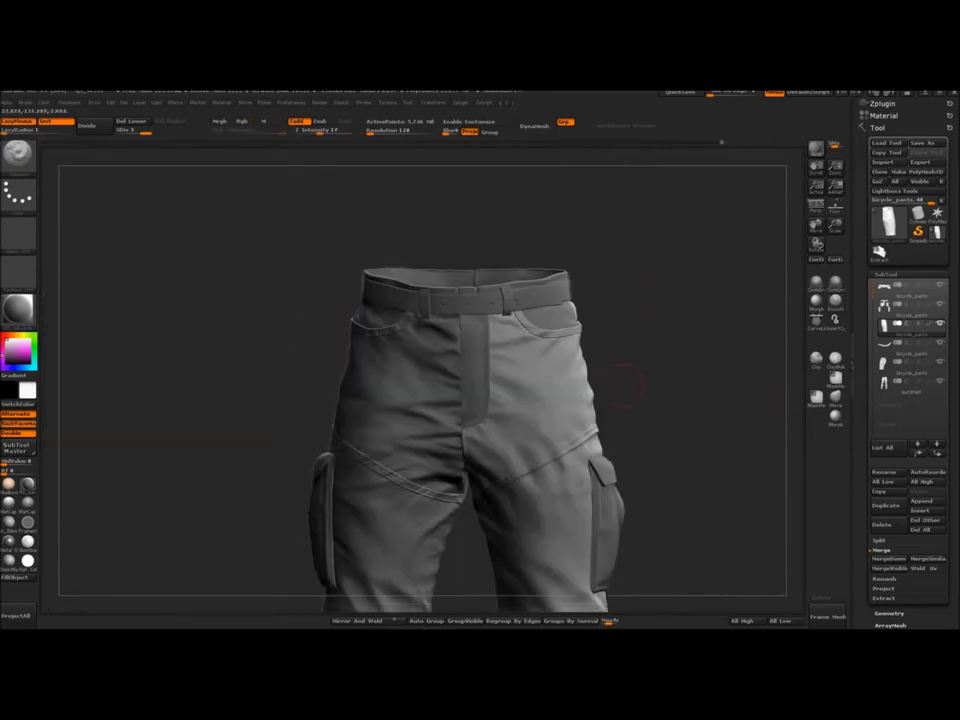
right_click_drag(625, 385, 630, 475, "ctrl")
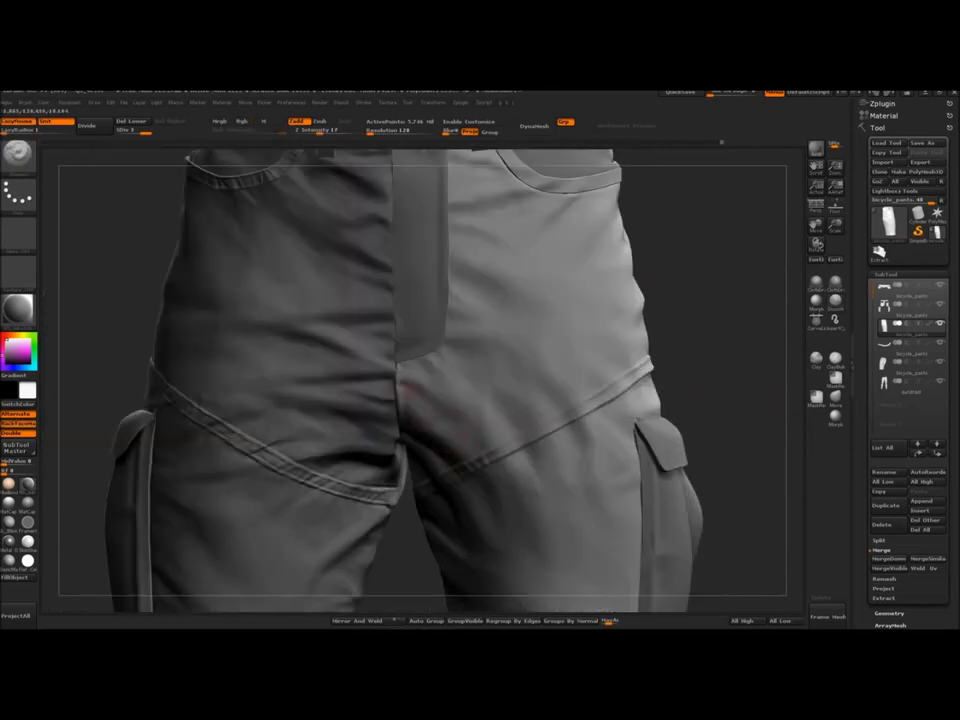
mouse_move(410, 376)
left_mouse_down()
mouse_move(398, 370)
mouse_move(408, 380)
mouse_move(416, 366)
left_mouse_up()
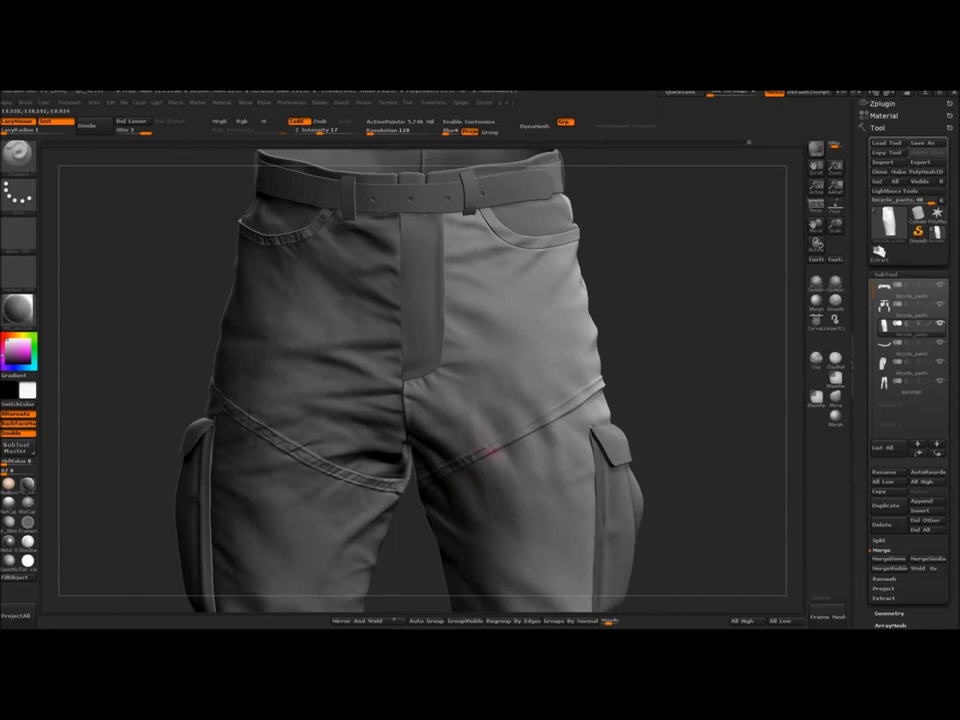
left_click_drag(672, 470, 630, 535, "alt")
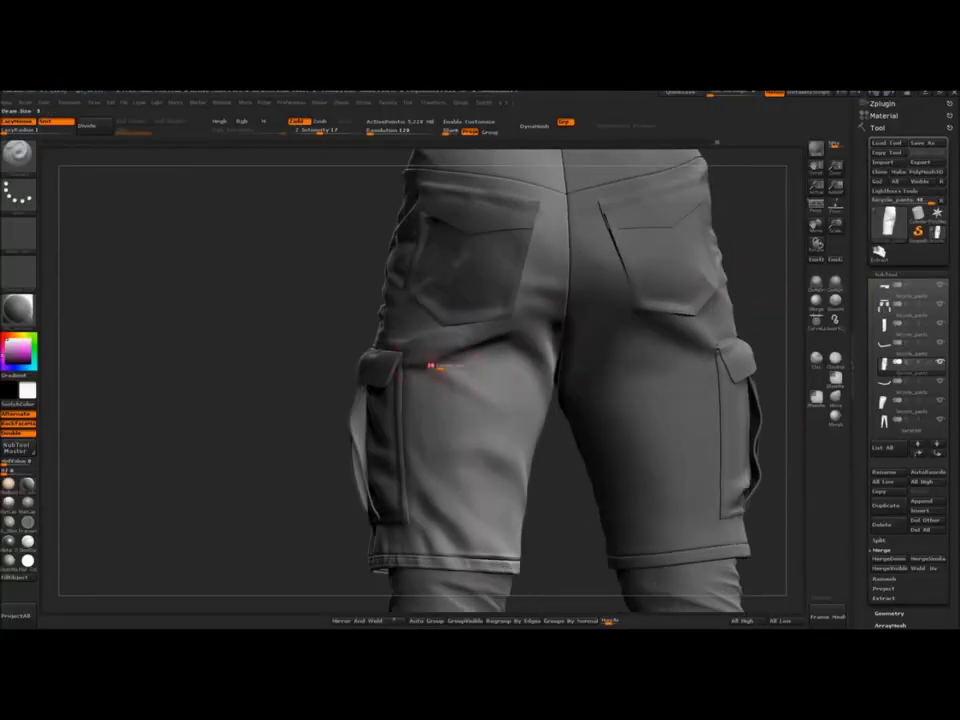
Step: Sculpt and smooth a fold across the back of the thigh from the cargo pocket flap to the crotch seam
mouse_move(443, 361)
left_mouse_down("shift")
mouse_move(424, 369)
mouse_move(502, 342)
left_mouse_up("shift")
right_click_drag(484, 362, 482, 343)
mouse_move(482, 343)
left_mouse_down("shift")
mouse_move(526, 343)
mouse_move(525, 334)
mouse_move(467, 333)
mouse_move(489, 343)
left_mouse_up("shift")
right_click_drag(520, 365, 561, 375)
left_click_drag(561, 375, 545, 345, "shift")
left_click_drag(545, 345, 553, 362, "alt")
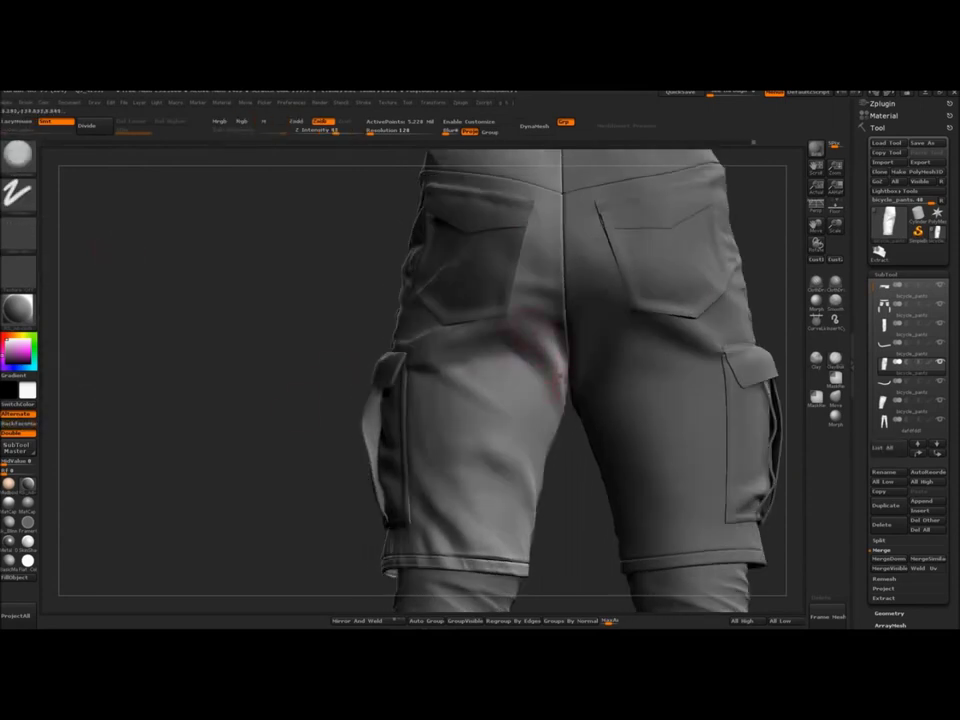
Step: Carve a curved S-shaped fold into the back of the thigh under the rear pocket, using Zsub at Z Intensity 42
right_click_drag(541, 363, 523, 372, "alt")
mouse_move(446, 364)
left_mouse_down()
mouse_move(517, 366)
mouse_move(462, 375)
mouse_move(497, 358)
mouse_move(452, 380)
mouse_move(489, 376)
mouse_move(488, 364)
mouse_move(486, 391)
left_mouse_up()
left_click_drag(484, 331, 484, 377)
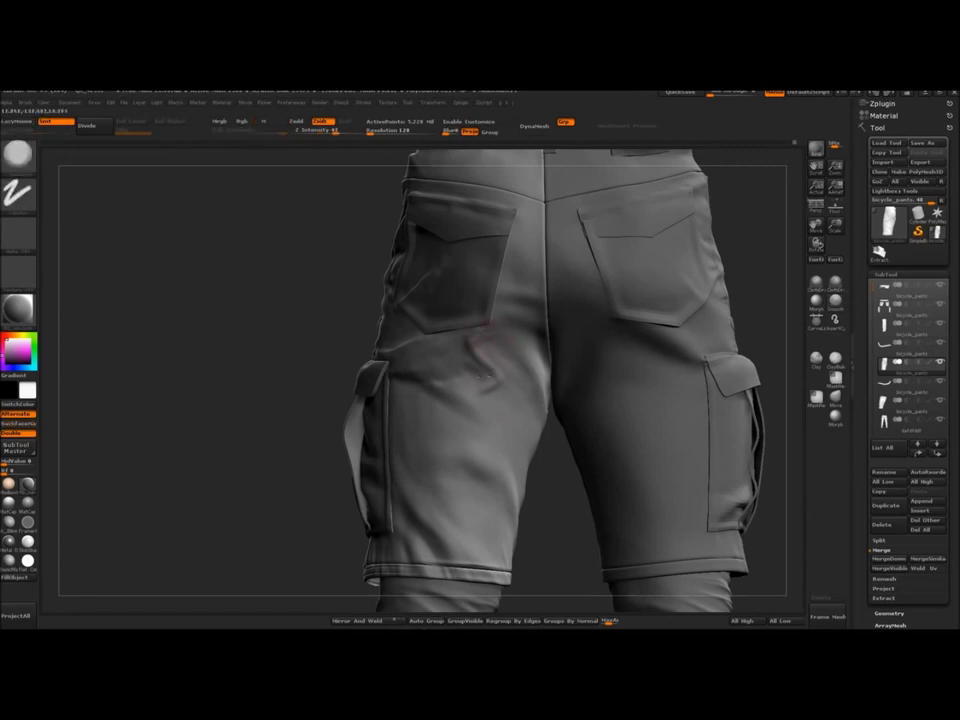
key("shift")
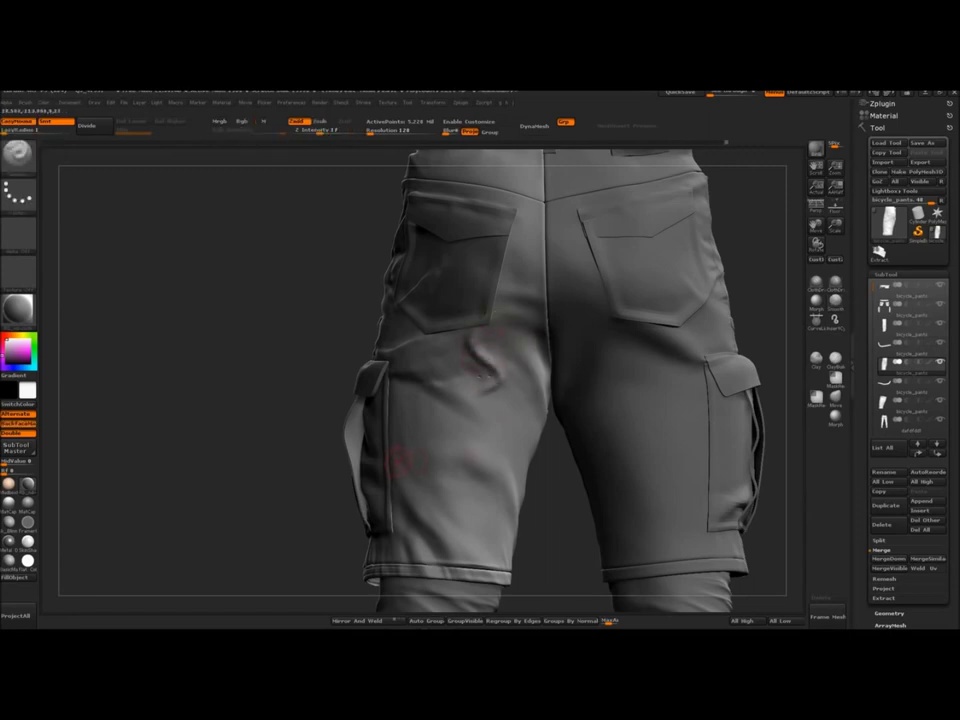
Step: Build diagonal folds across the middle of the back thigh beneath the curved fold and smooth their transitions
left_click_drag(440, 391, 489, 428)
left_click_drag(438, 409, 468, 426)
mouse_move(402, 416)
left_mouse_down()
mouse_move(442, 428)
mouse_move(418, 424)
left_mouse_up()
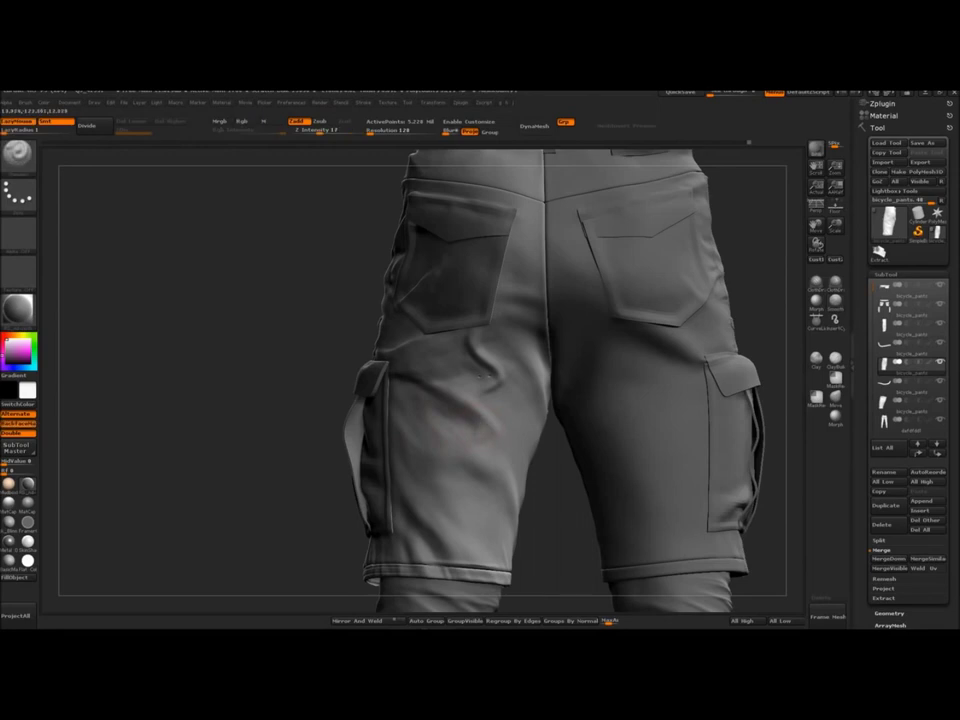
left_click_drag(541, 401, 505, 387)
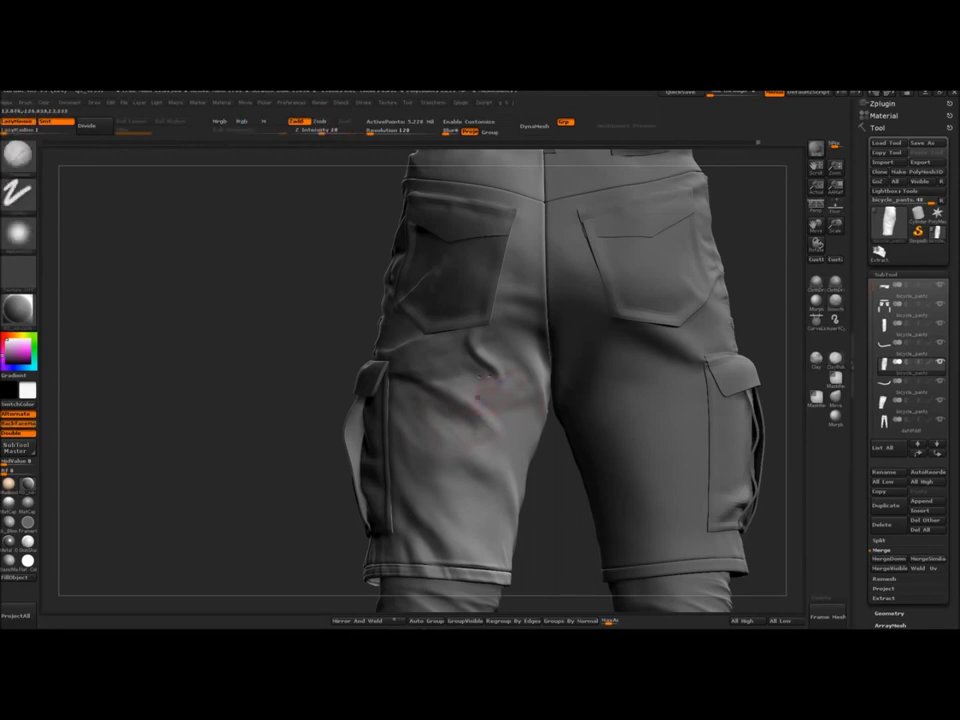
key("shift")
mouse_move(481, 417)
left_mouse_down("shift")
mouse_move(508, 398)
mouse_move(490, 412)
left_mouse_up("shift")
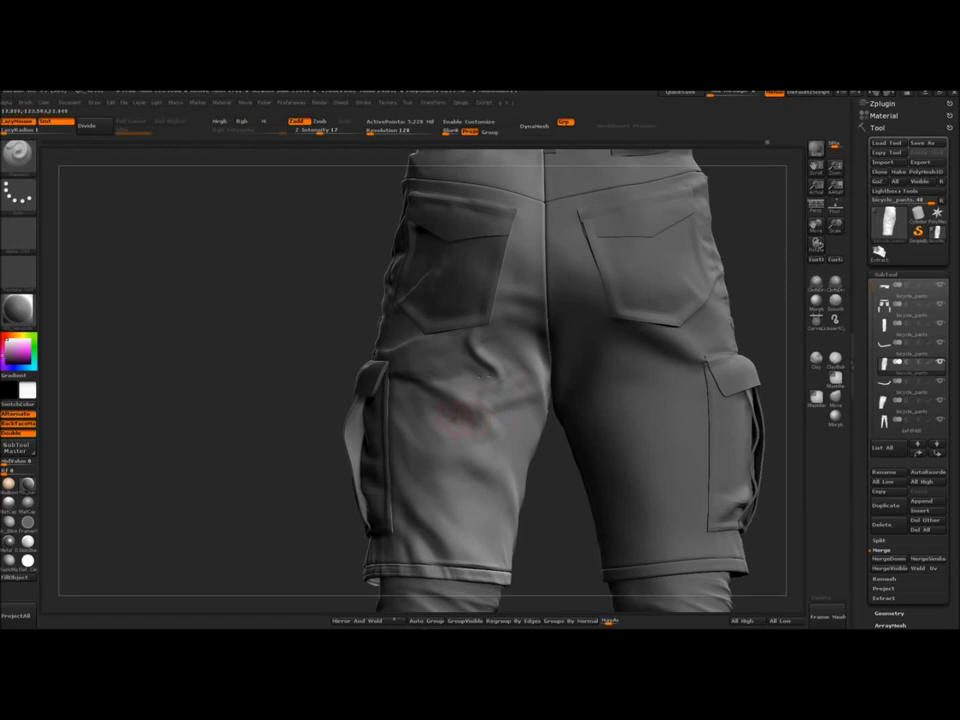
Step: Sharpen the folds below the seat and extend them toward the inner thigh with the Standard brush at Z Intensity 17
right_click_drag(507, 424, 473, 439, "alt")
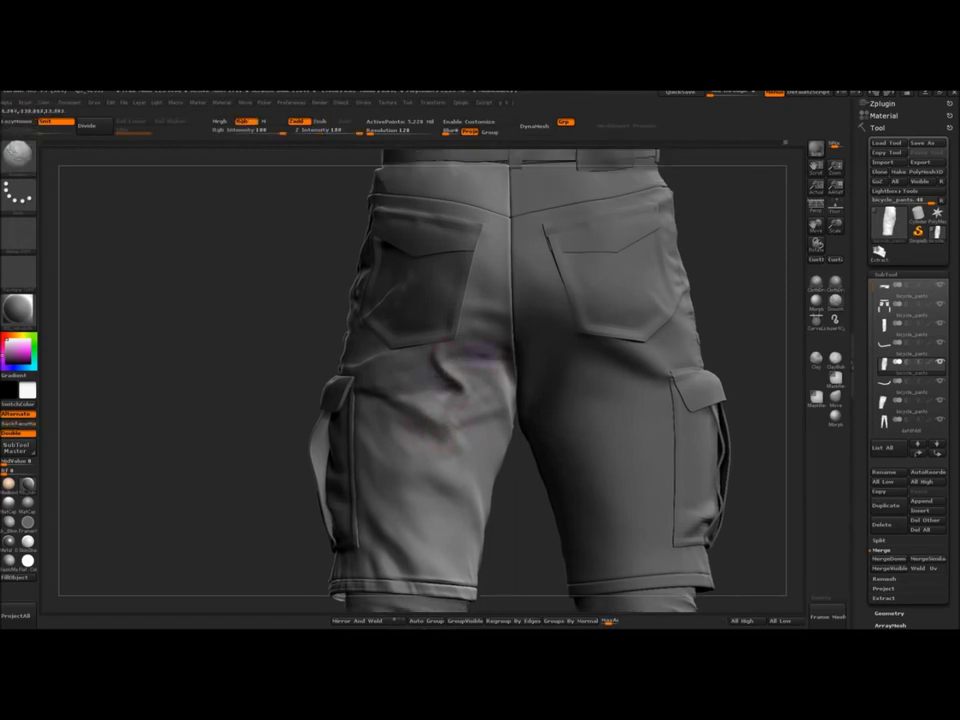
mouse_move(477, 388)
right_mouse_down("ctrl")
mouse_move(477, 352)
mouse_move(483, 375)
mouse_move(512, 280)
mouse_move(487, 283)
right_mouse_up("ctrl")
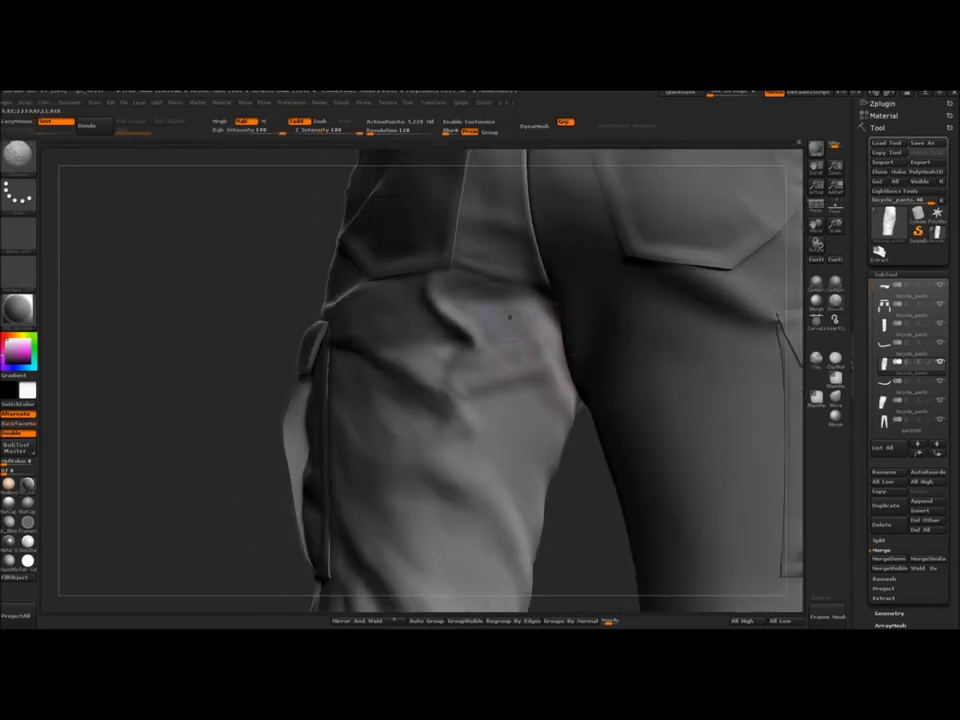
right_click_drag(510, 338, 454, 390)
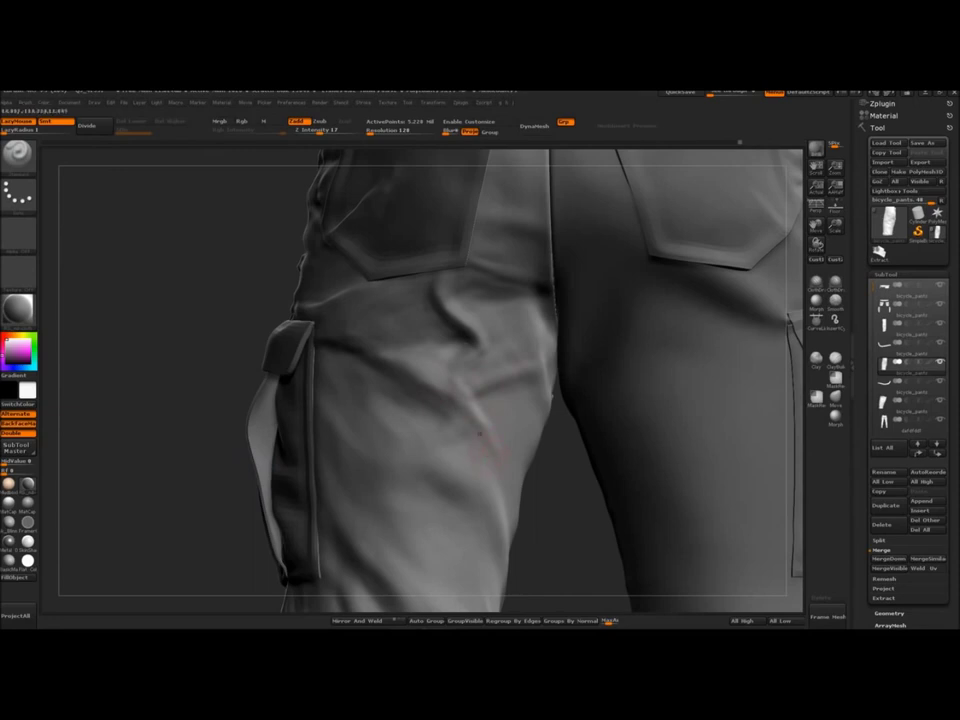
right_click_drag(507, 423, 478, 406)
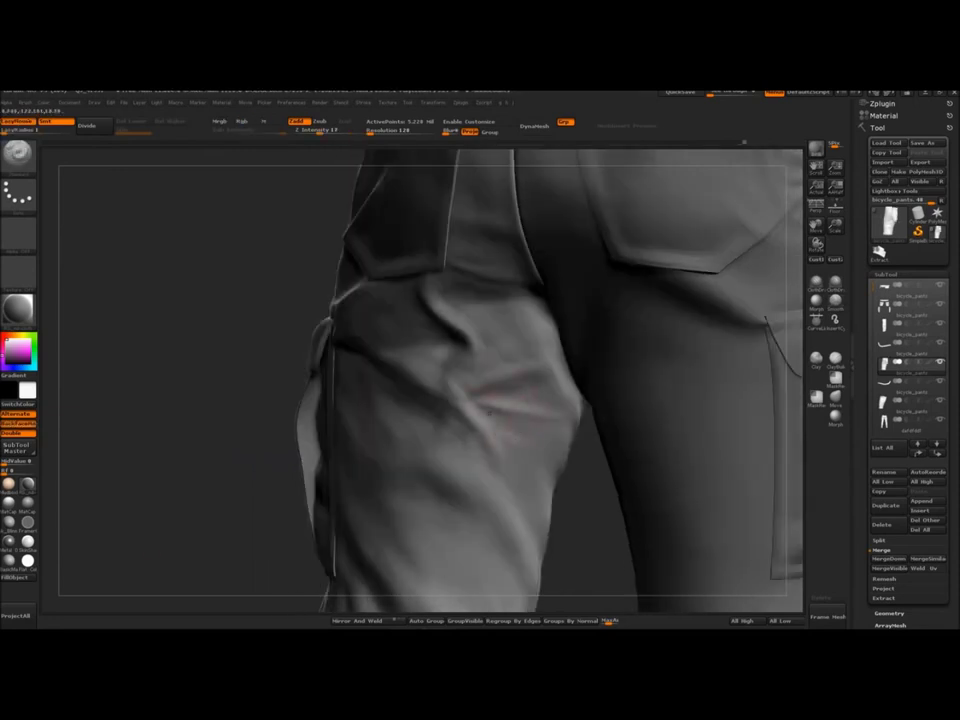
mouse_move(551, 400)
right_mouse_down()
mouse_move(525, 404)
mouse_move(540, 345)
mouse_move(540, 395)
right_mouse_up()
key("s")
Step: Adjust the leggings subtool where it pokes through the back of the thigh and reselect the back leg panel
left_click(538, 385, "alt")
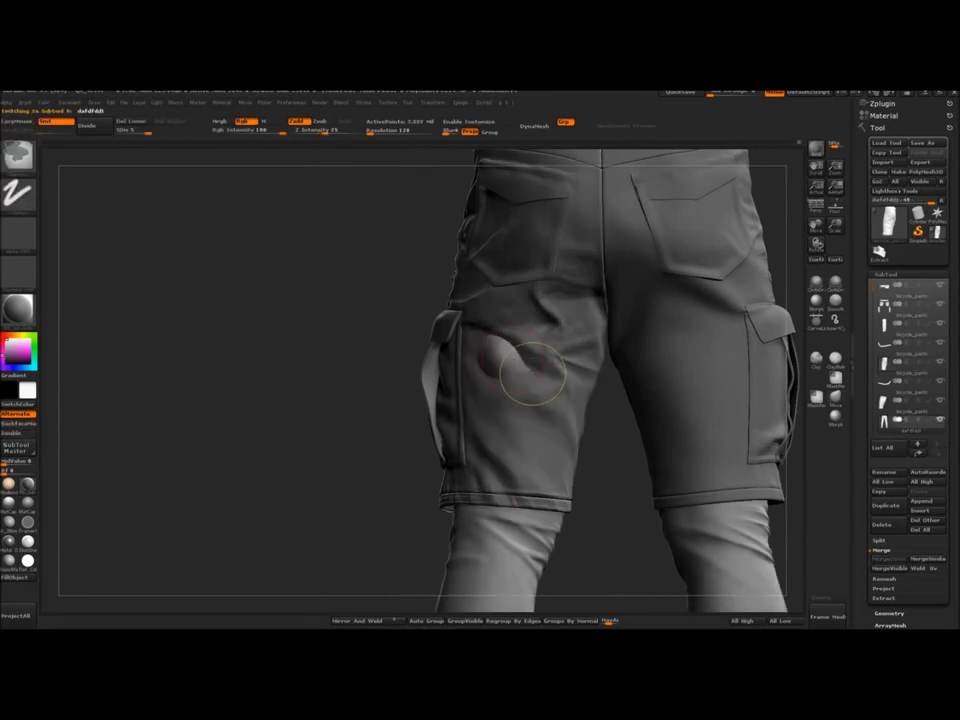
left_click(561, 419, "alt")
left_click_drag(398, 490, 297, 460)
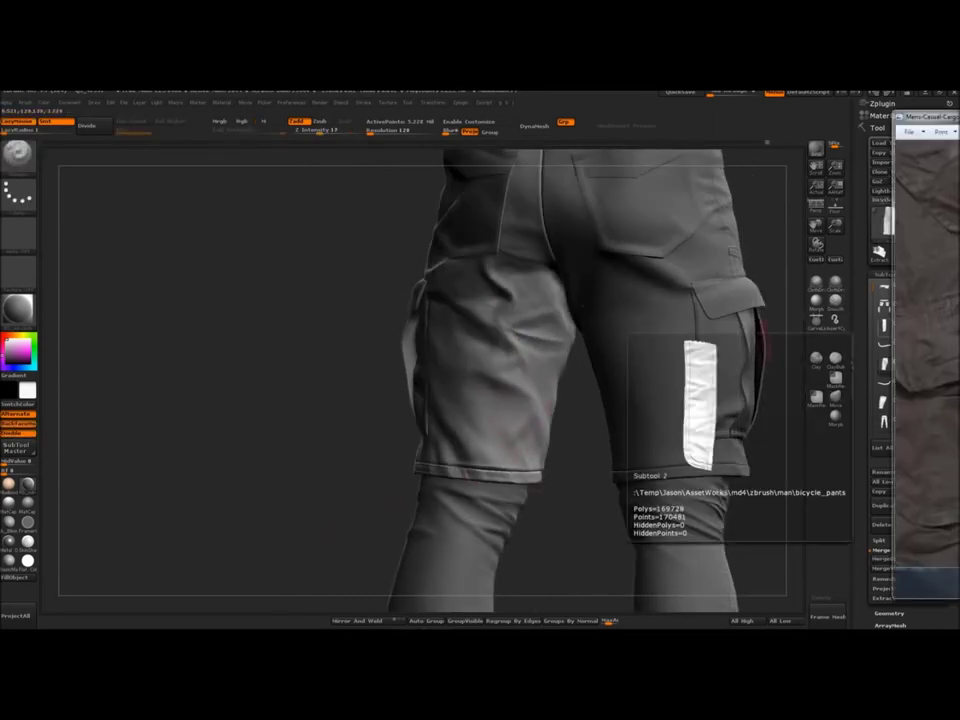
Step: Hide the hem band of the back leg panel, smooth the cloth edge just above it, and show the whole panel again
left_click_drag(528, 476, 578, 396, "shift")
left_click_drag(592, 440, 598, 490, "alt")
left_click(523, 386, "ctrl+shift")
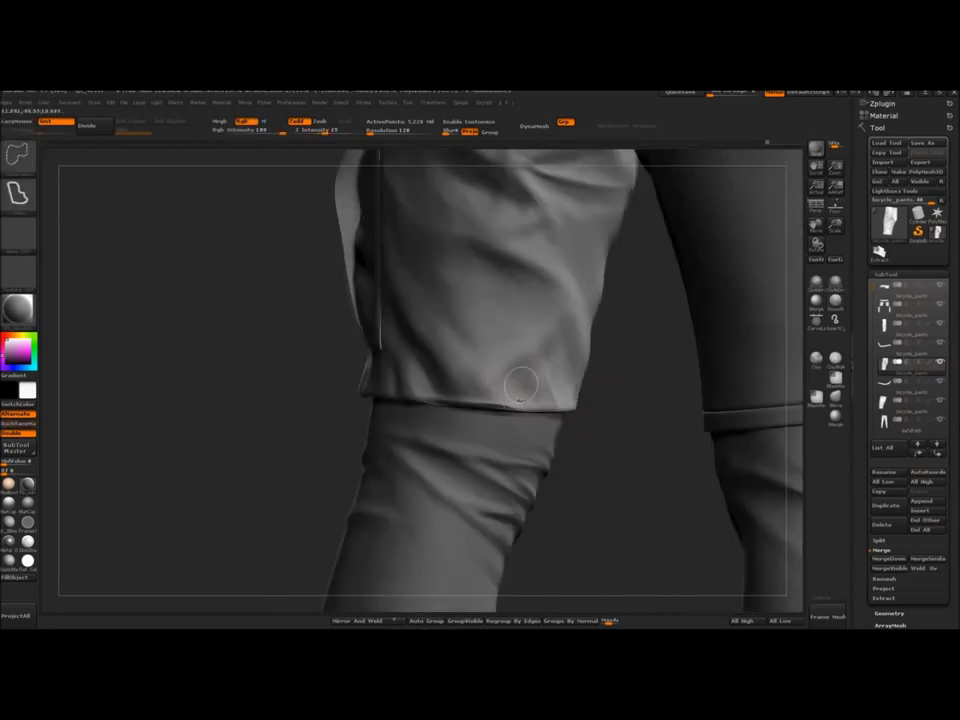
key("s")
left_click(496, 402)
left_click_drag(498, 404, 503, 411, "shift")
left_click(621, 388, "ctrl+shift")
left_click_drag(621, 388, 621, 401, "alt")
left_click_drag(460, 425, 526, 412, "shift")
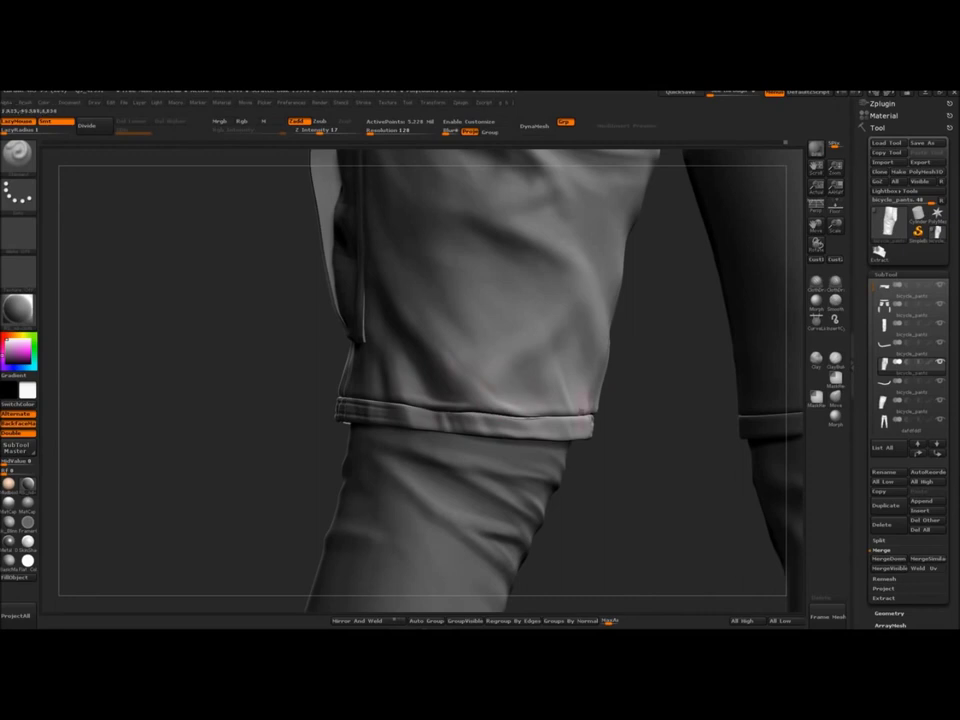
Step: Sculpt small folds running up the back of the leg from the hem seam
left_click_drag(626, 395, 581, 480, "alt")
mouse_move(620, 416)
left_mouse_down("alt")
mouse_move(620, 345)
mouse_move(612, 395)
left_mouse_up("alt")
mouse_move(535, 396)
left_mouse_down()
mouse_move(530, 376)
mouse_move(520, 376)
left_mouse_up()
left_click_drag(622, 440, 634, 430)
mouse_move(538, 402)
left_mouse_down()
mouse_move(515, 412)
mouse_move(532, 428)
left_mouse_up()
left_click(524, 588, "alt")
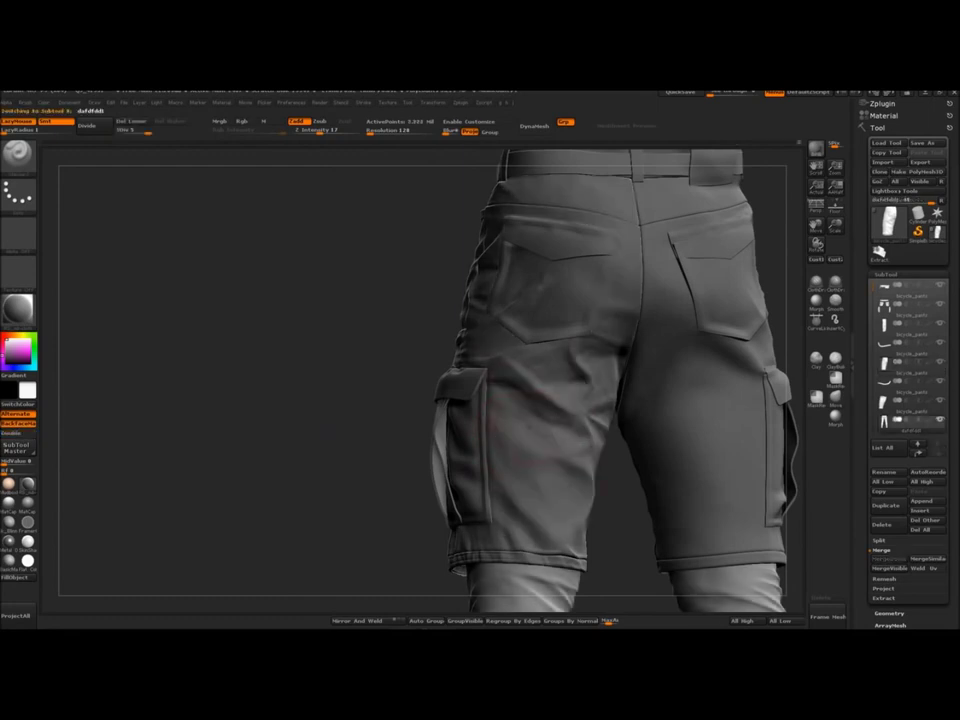
key("shift+s")
key("shift+s")
left_click(526, 425, "alt")
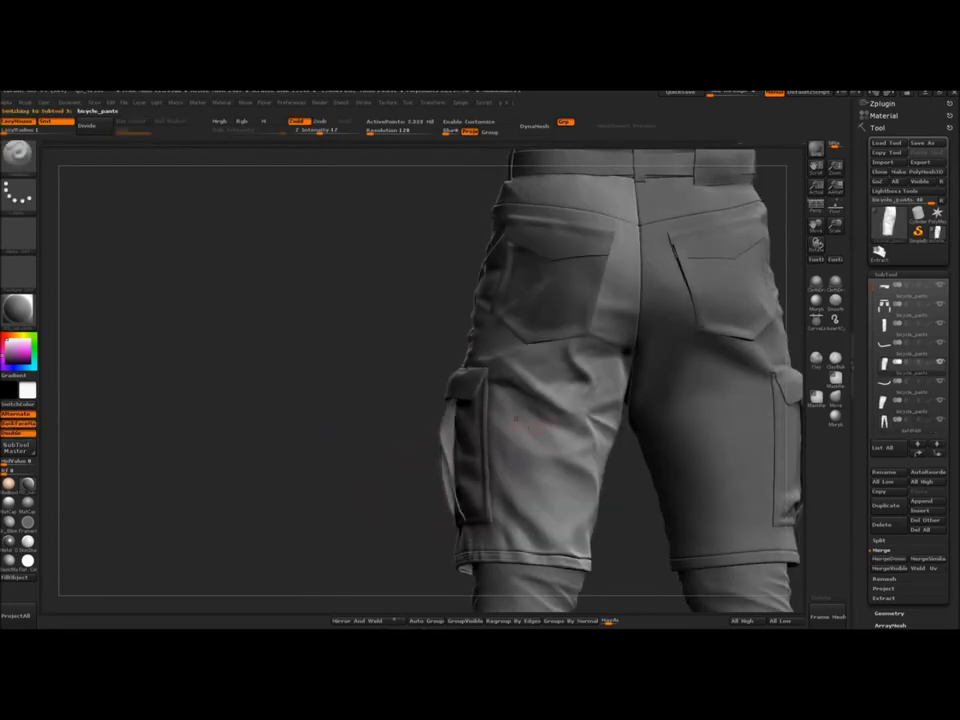
Step: Sculpt lengthwise folds on the back of the thigh beside the cargo pocket and blend them by smoothing
mouse_move(335, 515)
left_mouse_down("alt")
mouse_move(315, 461)
mouse_move(340, 464)
left_mouse_up("alt")
left_click_drag(452, 368, 471, 445)
left_click_drag(468, 370, 480, 430, "shift")
left_click_drag(330, 450, 312, 450)
left_click_drag(480, 424, 492, 464)
left_click_drag(335, 455, 290, 458)
left_click_drag(490, 392, 480, 400, "shift")
Step: Add a fold in the middle of the back thigh and soften the cloth below it toward the hem
left_click_drag(335, 440, 292, 476, "alt")
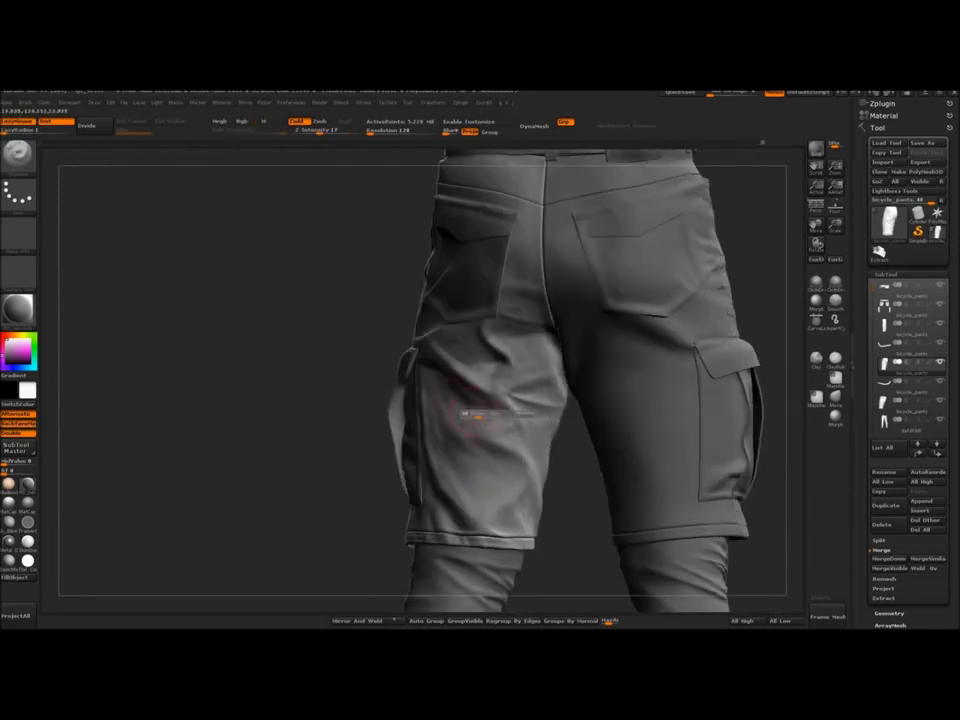
left_click_drag(480, 405, 486, 440)
mouse_move(320, 458)
left_mouse_down()
mouse_move(342, 460)
mouse_move(310, 448)
mouse_move(340, 487)
mouse_move(288, 433)
mouse_move(305, 460)
left_mouse_up()
left_click_drag(450, 477, 430, 478, "shift")
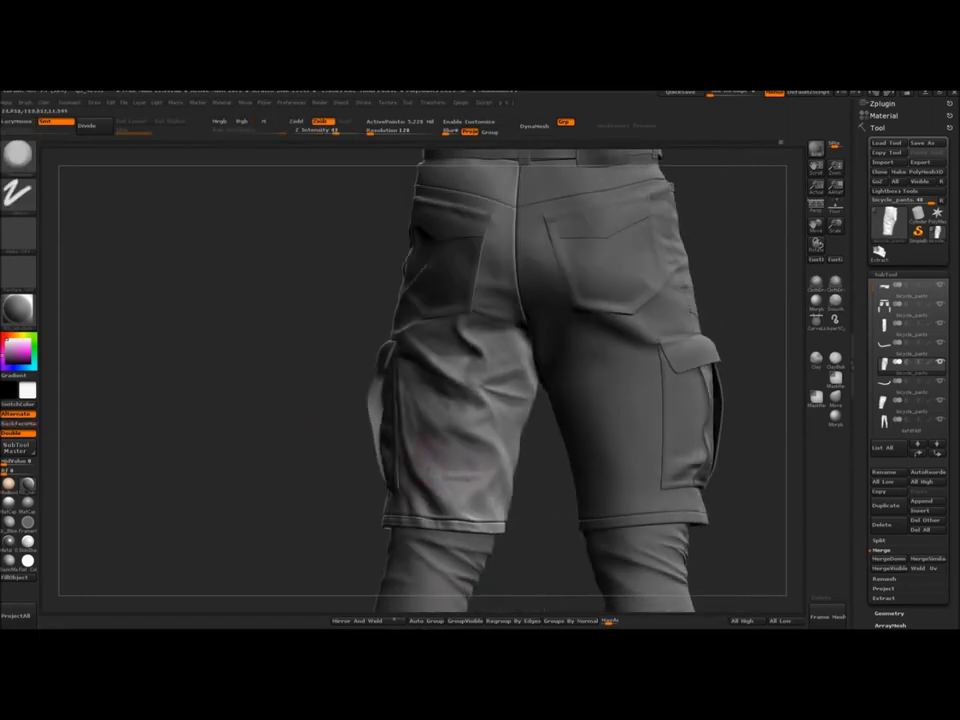
mouse_move(320, 465)
left_mouse_down()
mouse_move(290, 470)
mouse_move(246, 440)
mouse_move(270, 525)
left_mouse_up()
Step: Start shaping folds on the seat between the back pocket and the centre seam with the Standard brush at Z Intensity 17
mouse_move(188, 420)
left_mouse_down("alt")
mouse_move(186, 486)
mouse_move(199, 508)
left_mouse_up("alt")
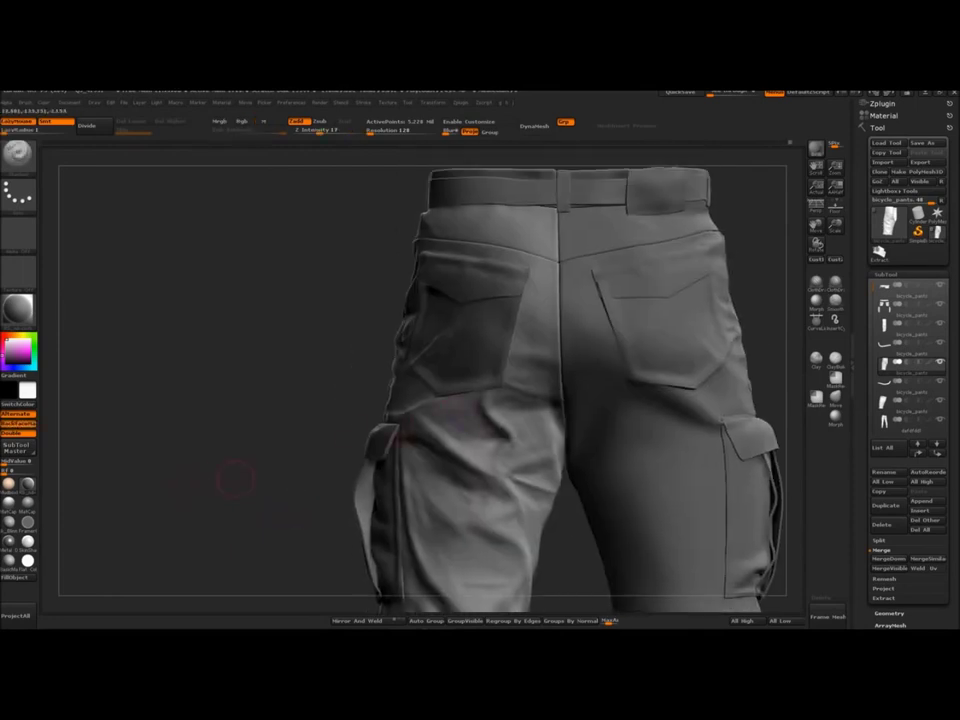
mouse_move(235, 473)
left_mouse_down()
mouse_move(272, 470)
mouse_move(238, 472)
left_mouse_up()
left_click_drag(238, 472, 236, 572, "alt")
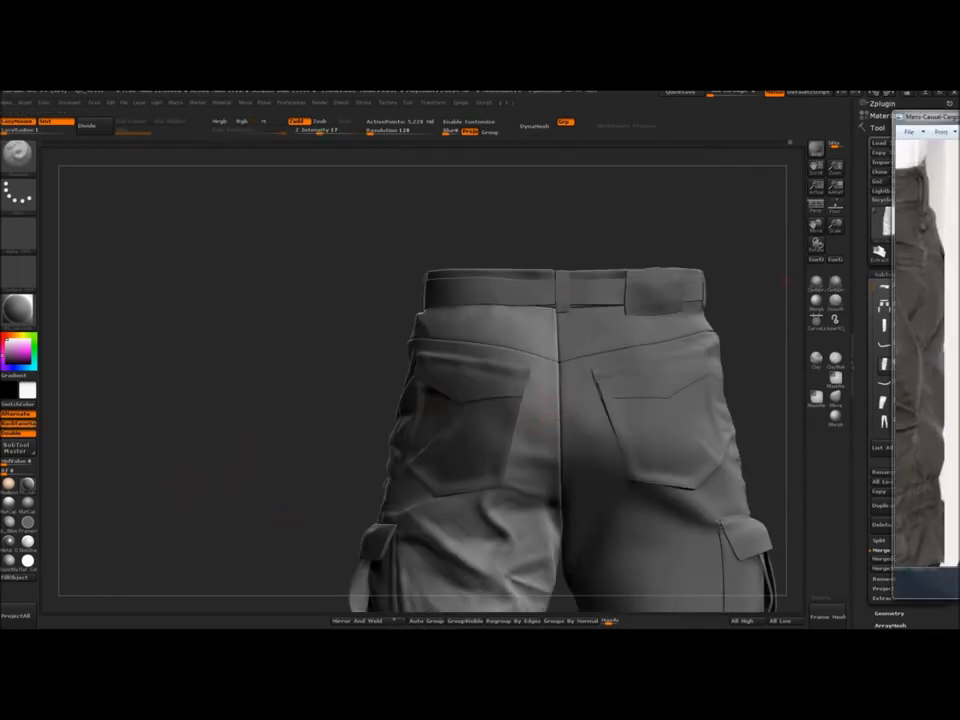
left_click_drag(786, 281, 784, 300, "alt")
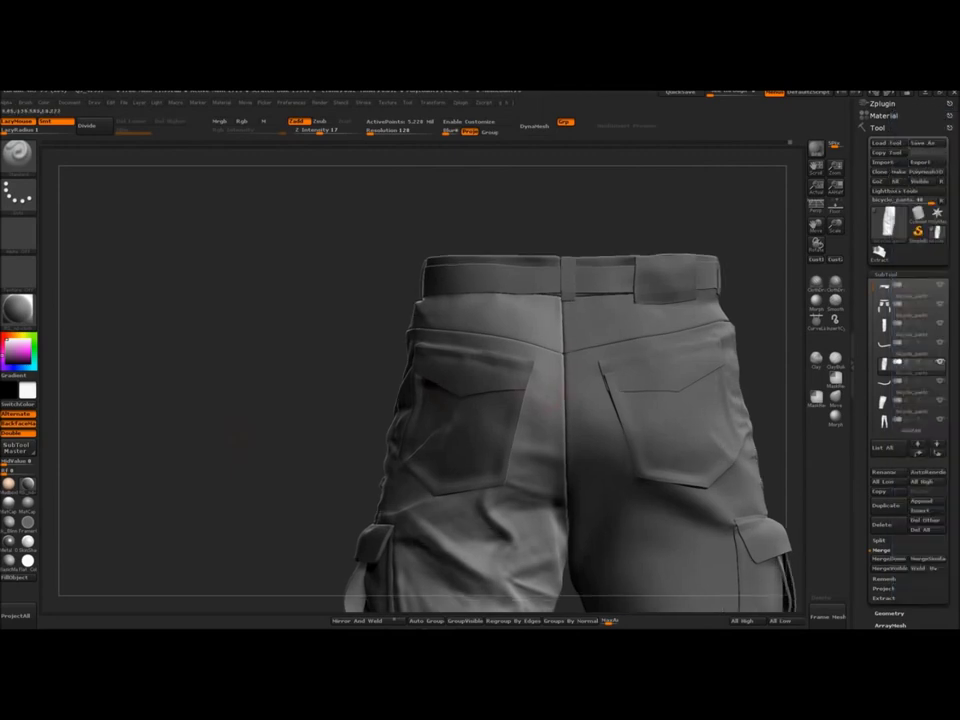
left_click_drag(238, 440, 214, 423, "alt")
left_click_drag(570, 420, 530, 425, "shift")
right_click_drag(528, 405, 467, 397, "alt")
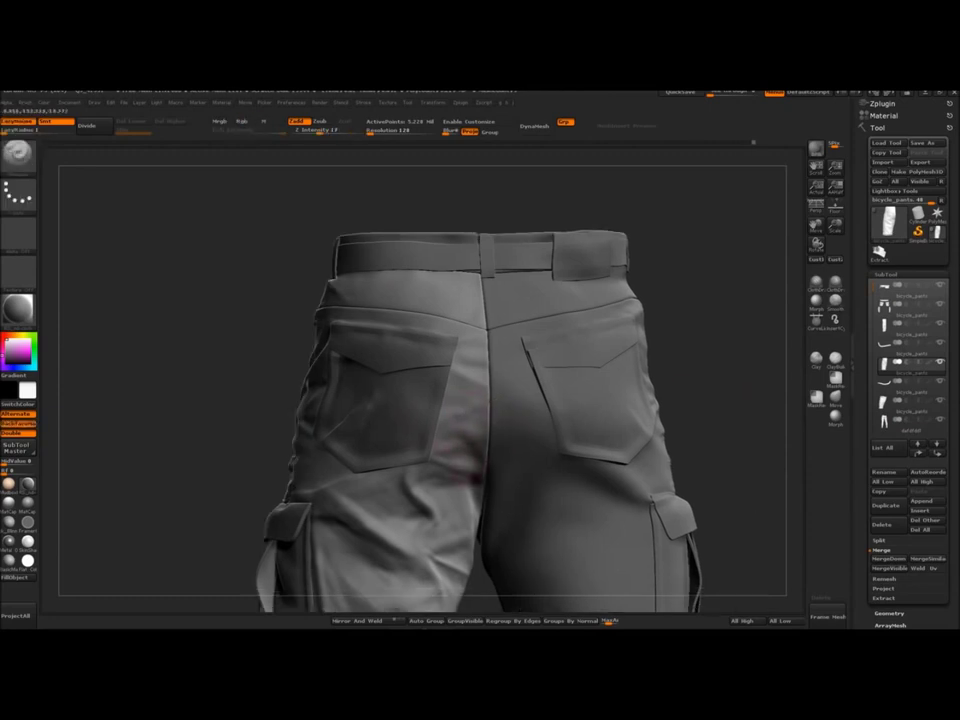
Step: Adjust the brush size and extend small horizontal folds along the centre seam beside the back pocket
key("s")
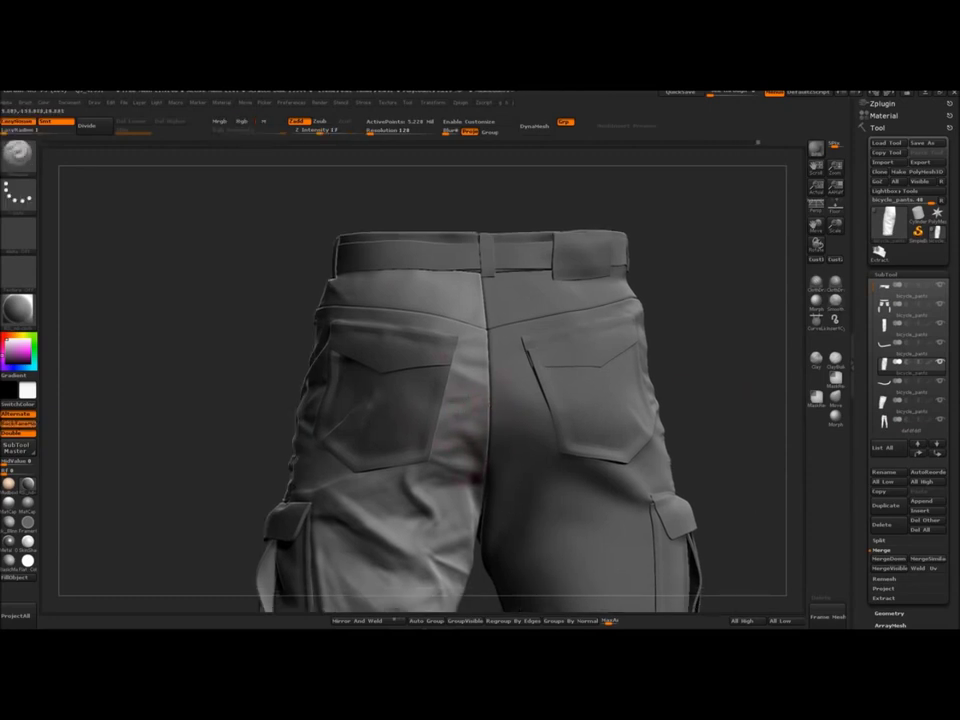
right_click_drag(475, 480, 476, 529, "alt")
mouse_move(520, 310)
right_mouse_down()
mouse_move(454, 377)
mouse_move(522, 308)
right_mouse_up()
right_click_drag(410, 342, 452, 340)
right_click_drag(456, 440, 511, 337, "alt")
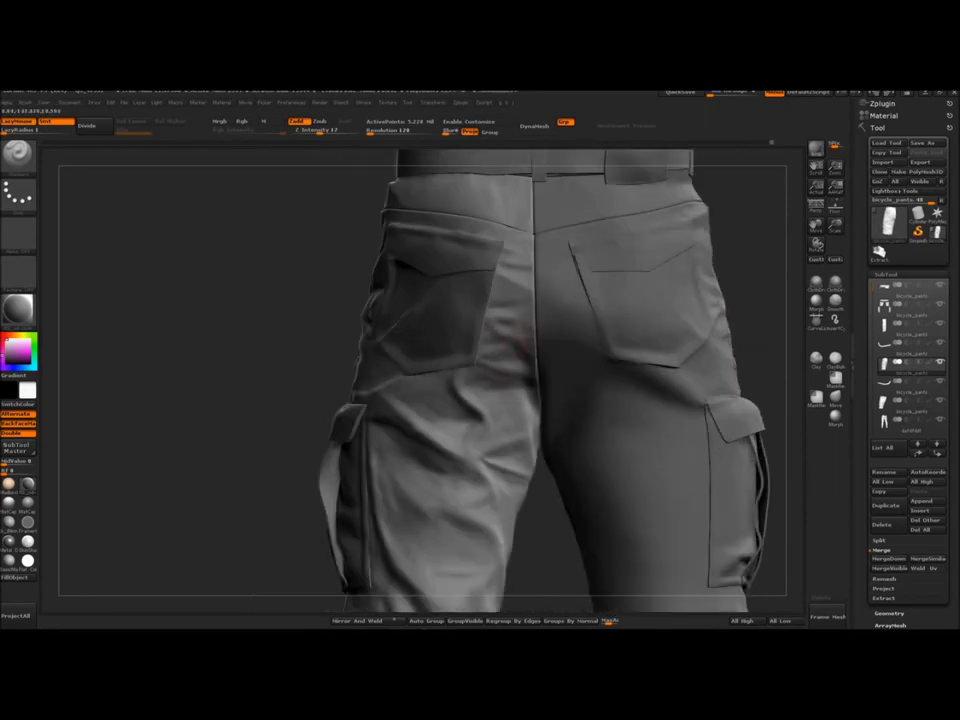
mouse_move(535, 378)
right_mouse_down()
mouse_move(496, 378)
mouse_move(530, 380)
right_mouse_up()
Step: Strengthen the folds under the seat where the inner thigh meets the crotch
right_click_drag(493, 426, 461, 376, "alt")
right_click_drag(500, 455, 505, 415, "ctrl")
right_click_drag(520, 425, 475, 431)
left_click_drag(466, 426, 490, 415)
right_click_drag(463, 394, 560, 390)
mouse_move(580, 455)
right_mouse_down("ctrl")
mouse_move(585, 375)
mouse_move(585, 480)
right_mouse_up("ctrl")
mouse_move(470, 425)
right_mouse_down()
mouse_move(432, 420)
mouse_move(415, 440)
mouse_move(520, 400)
right_mouse_up()
Step: Reselect the back leg panel and sculpt soft folds across the yoke below the belt
right_click_drag(450, 345, 442, 490, "alt")
right_click_drag(442, 310, 450, 405)
left_click(440, 328, "alt")
left_click(550, 392, "alt")
left_click(445, 378, "alt")
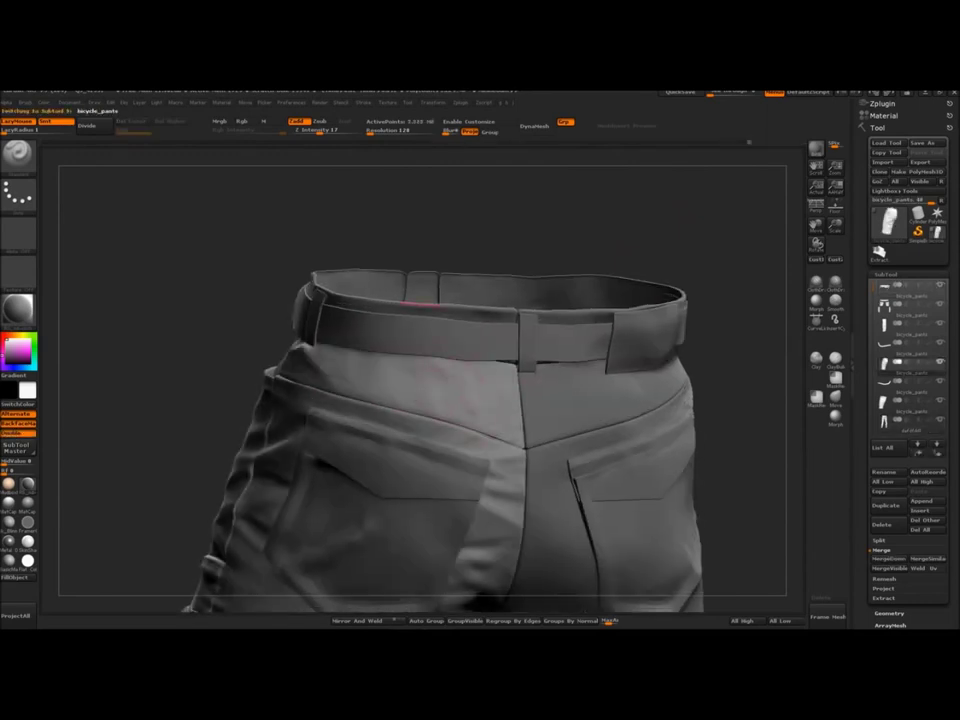
right_click_drag(450, 375, 515, 400)
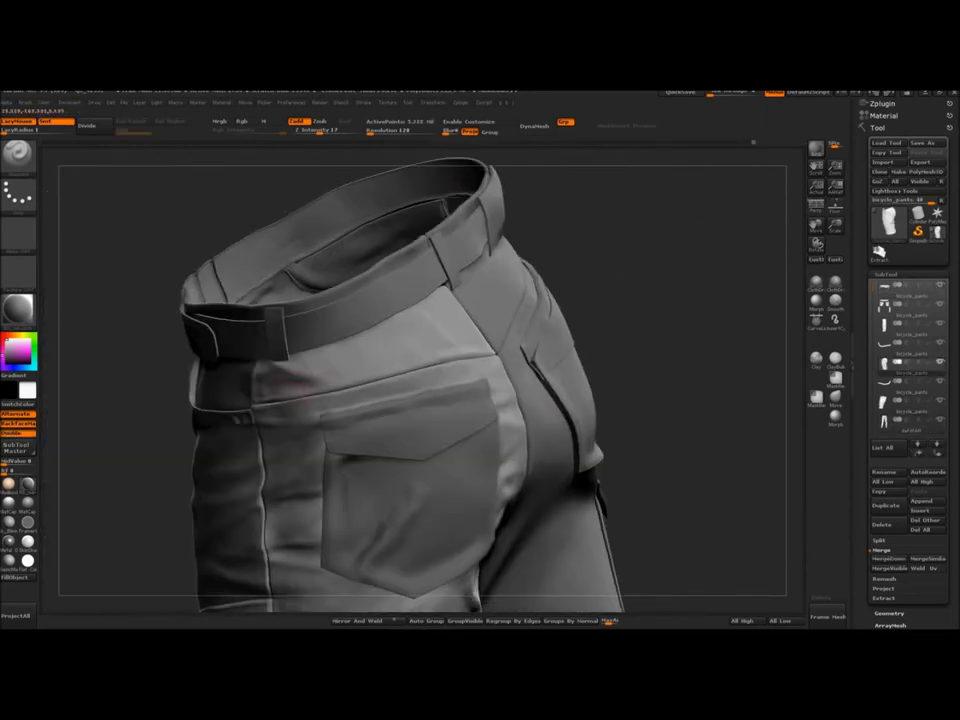
left_click_drag(300, 386, 410, 388)
right_click_drag(341, 367, 270, 345)
right_click_drag(415, 408, 415, 340, "ctrl")
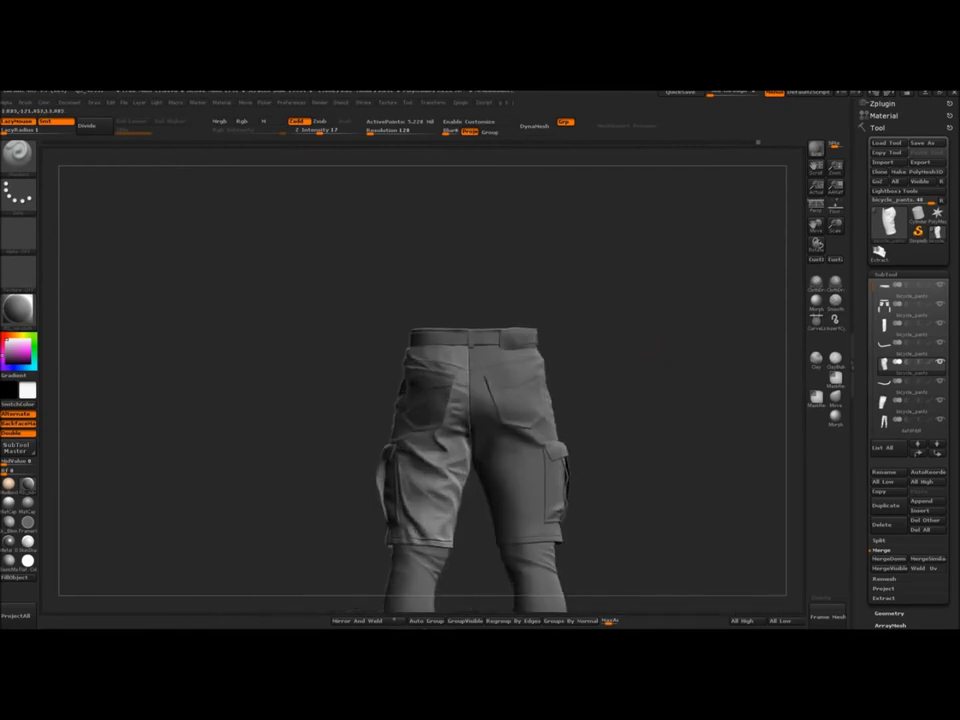
Step: Refine the yoke folds where the yoke seam meets the centre back seam
right_click_drag(480, 375, 503, 438, "ctrl")
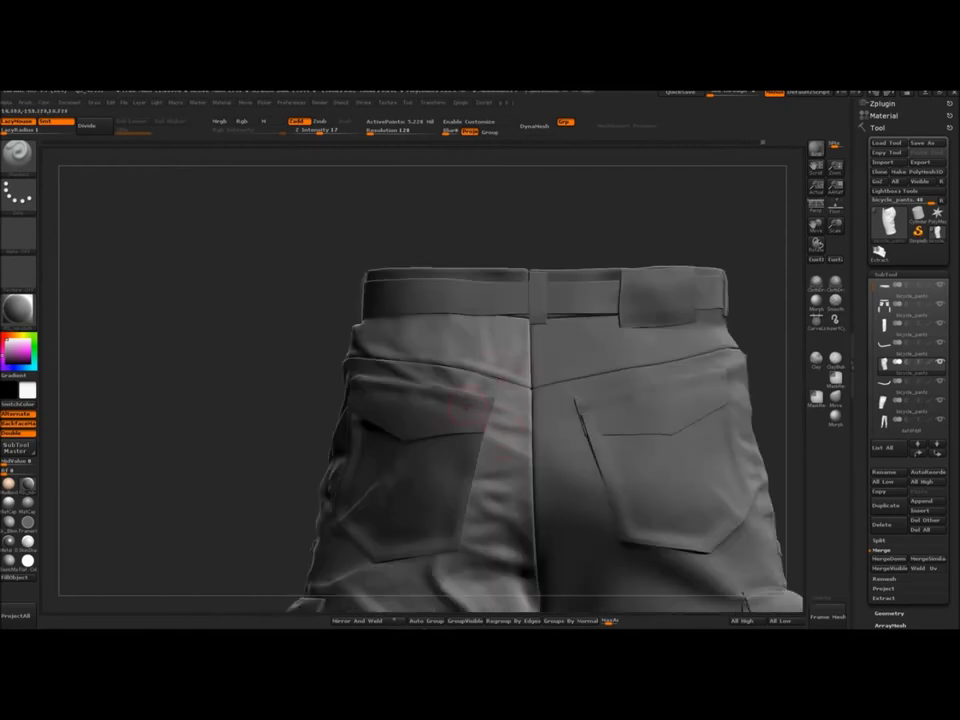
left_click_drag(490, 405, 464, 383)
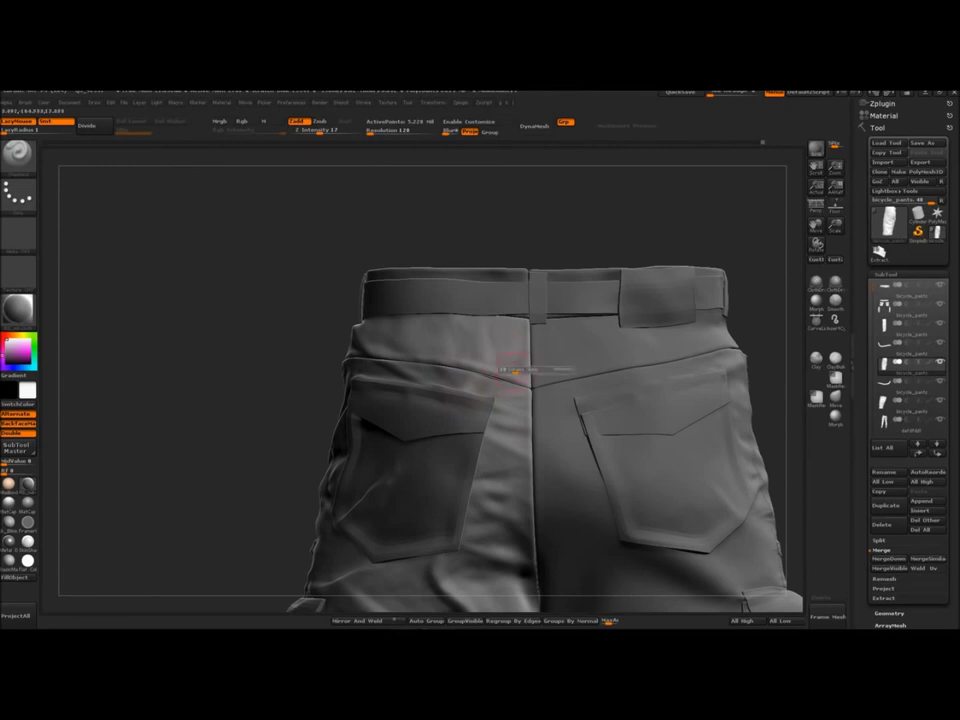
right_click_drag(518, 380, 490, 375, "ctrl")
Step: Shape the cloth between the side seam and the outer lower corner of the back pocket at Z Intensity 20
mouse_move(380, 395)
right_mouse_down()
mouse_move(428, 403)
mouse_move(403, 422)
mouse_move(467, 440)
mouse_move(408, 416)
mouse_move(478, 418)
mouse_move(486, 398)
right_mouse_up()
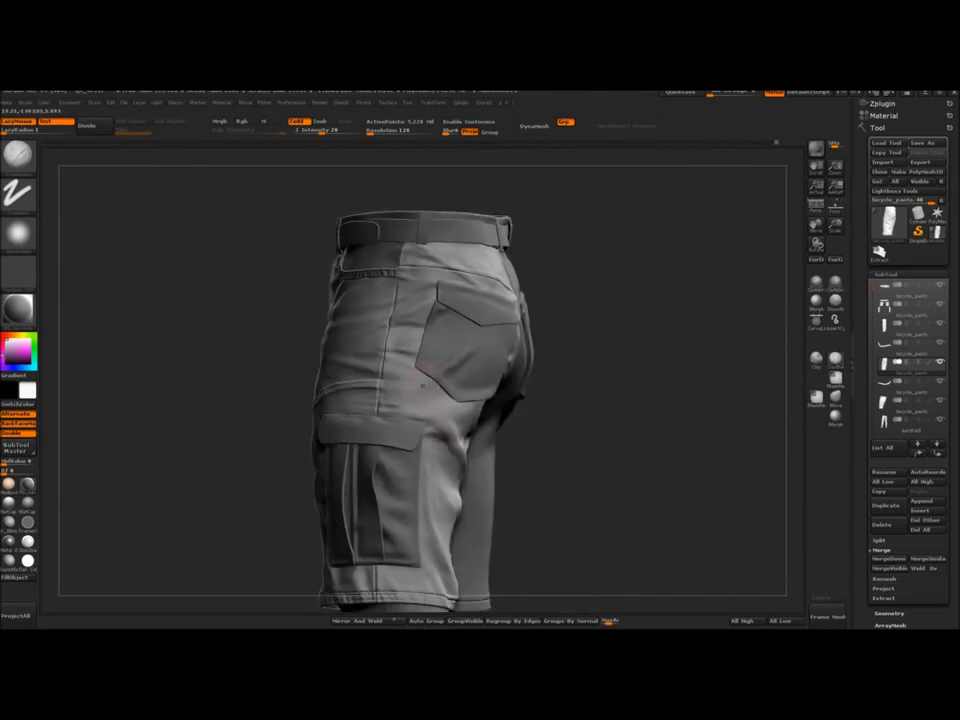
mouse_move(398, 386)
right_mouse_down()
mouse_move(445, 391)
mouse_move(450, 335)
mouse_move(450, 420)
mouse_move(487, 382)
mouse_move(440, 415)
mouse_move(468, 452)
mouse_move(420, 562)
right_mouse_up()
right_click_drag(643, 386, 640, 460, "ctrl")
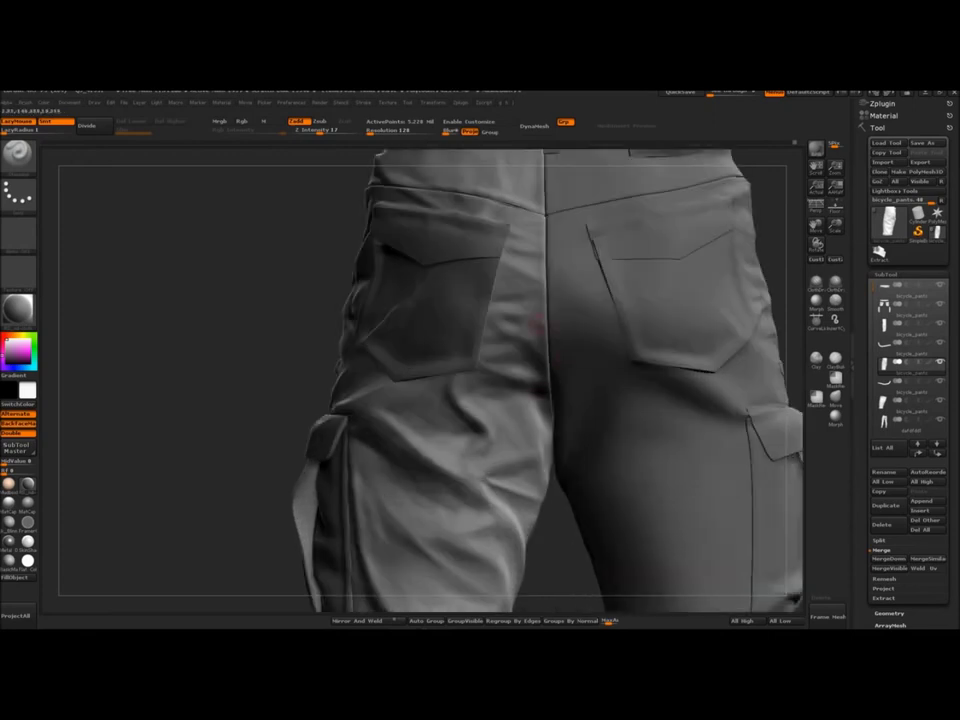
Step: Sculpt a stack of short creases between the back pocket and the centre seam and smooth their ends
right_click_drag(542, 326, 475, 382, "alt")
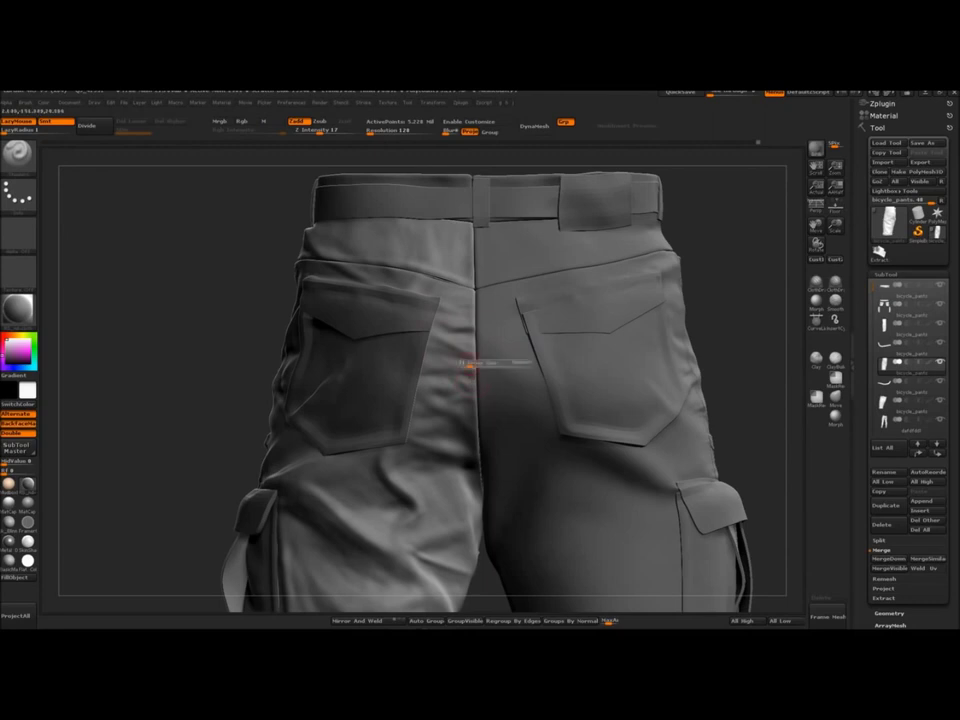
left_click_drag(468, 399, 431, 414)
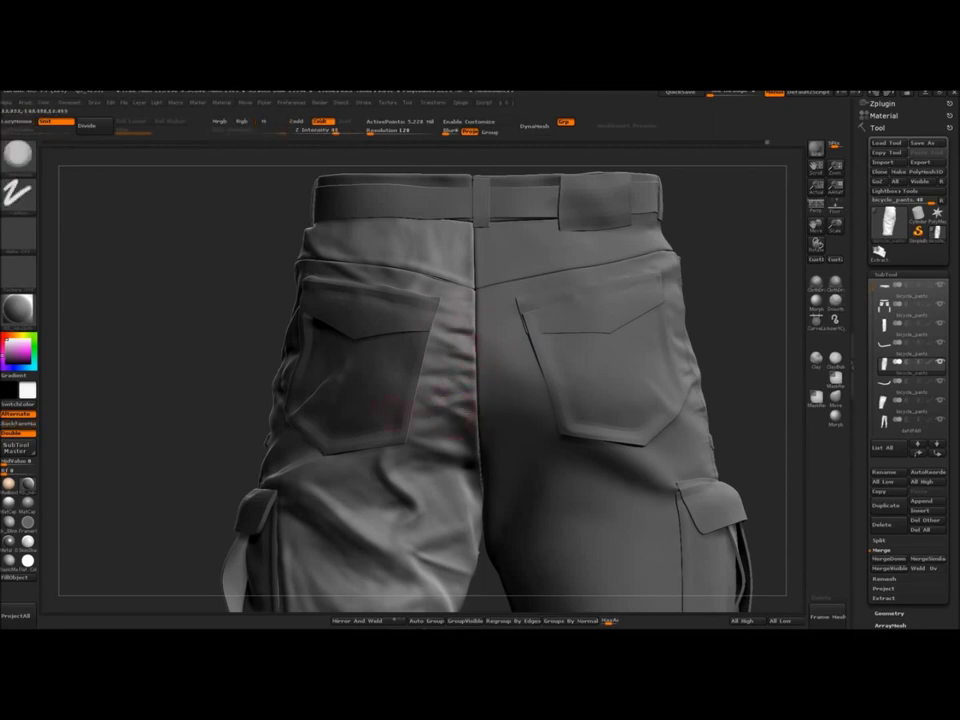
mouse_move(253, 247)
left_mouse_down()
mouse_move(275, 252)
mouse_move(275, 285)
left_mouse_up()
key("1")
mouse_move(484, 397)
left_mouse_down("alt")
mouse_move(425, 402)
mouse_move(436, 380)
mouse_move(460, 390)
left_mouse_up("alt")
mouse_move(150, 330)
left_mouse_down("alt")
mouse_move(150, 250)
mouse_move(155, 300)
left_mouse_up("alt")
left_click_drag(464, 424, 467, 415, "shift")
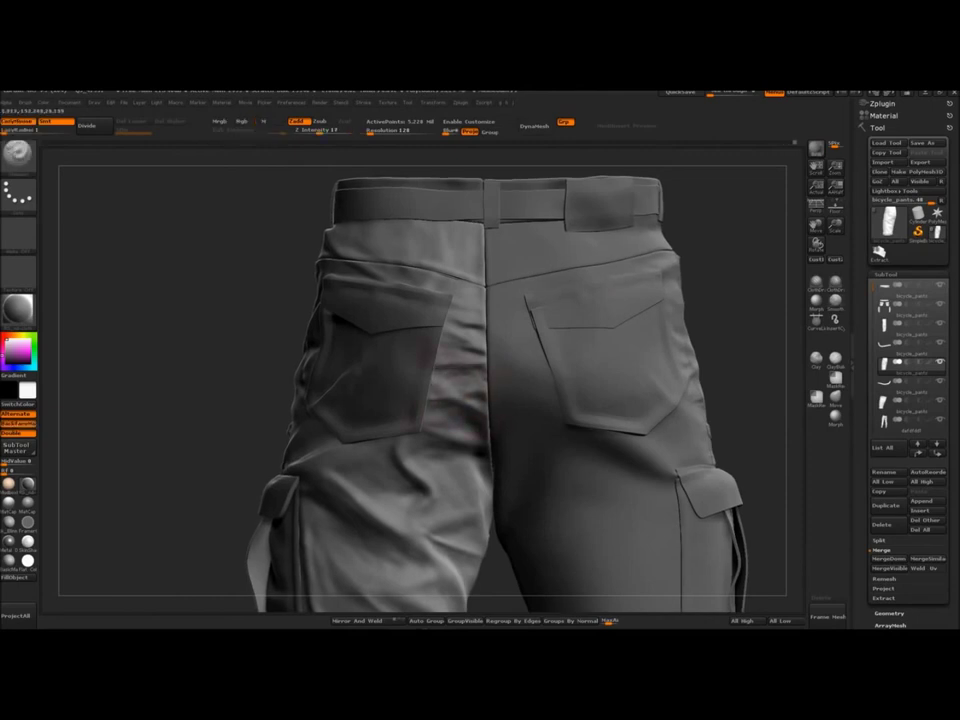
Step: Smooth the upper creases beside the back pocket's flap and set the brush size
left_click_drag(456, 318, 454, 328, "shift")
mouse_move(150, 330)
left_mouse_down("alt")
mouse_move(150, 250)
mouse_move(152, 290)
left_mouse_up("alt")
mouse_move(475, 325)
left_mouse_down("shift")
mouse_move(461, 331)
mouse_move(461, 306)
mouse_move(461, 344)
mouse_move(461, 316)
mouse_move(450, 356)
left_mouse_up("shift")
key("s")
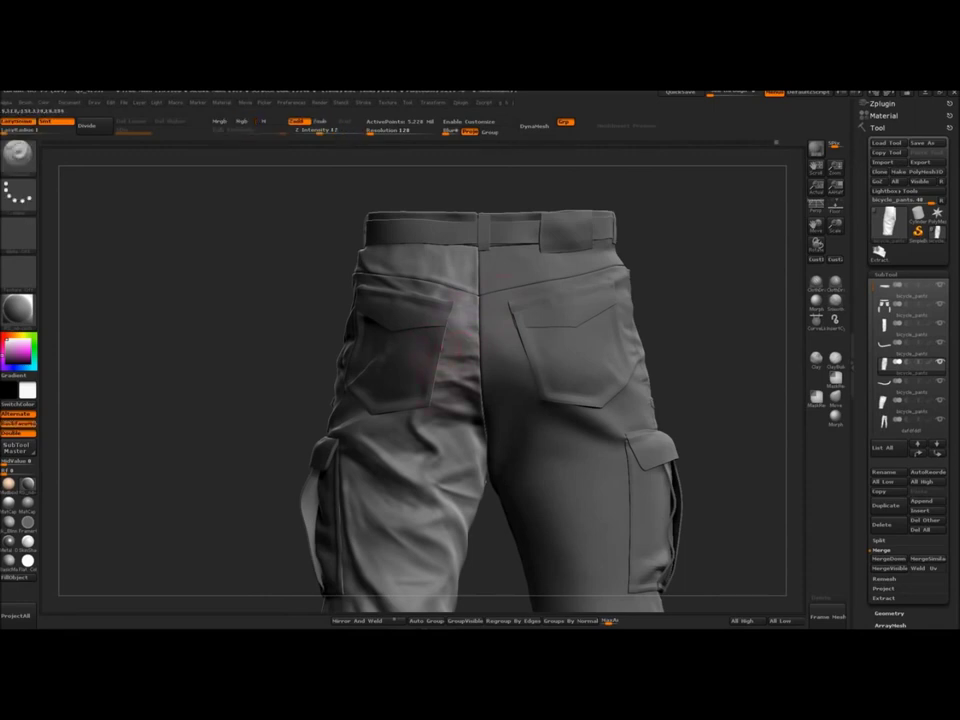
Step: Carve creases beside the back pocket's lower inner corner and blend them toward the centre seam
right_click_drag(463, 340, 455, 385, "ctrl")
left_click(424, 400, "alt")
left_click(445, 401, "alt")
mouse_move(445, 401)
left_mouse_down("shift")
mouse_move(470, 396)
mouse_move(458, 398)
left_mouse_up("shift")
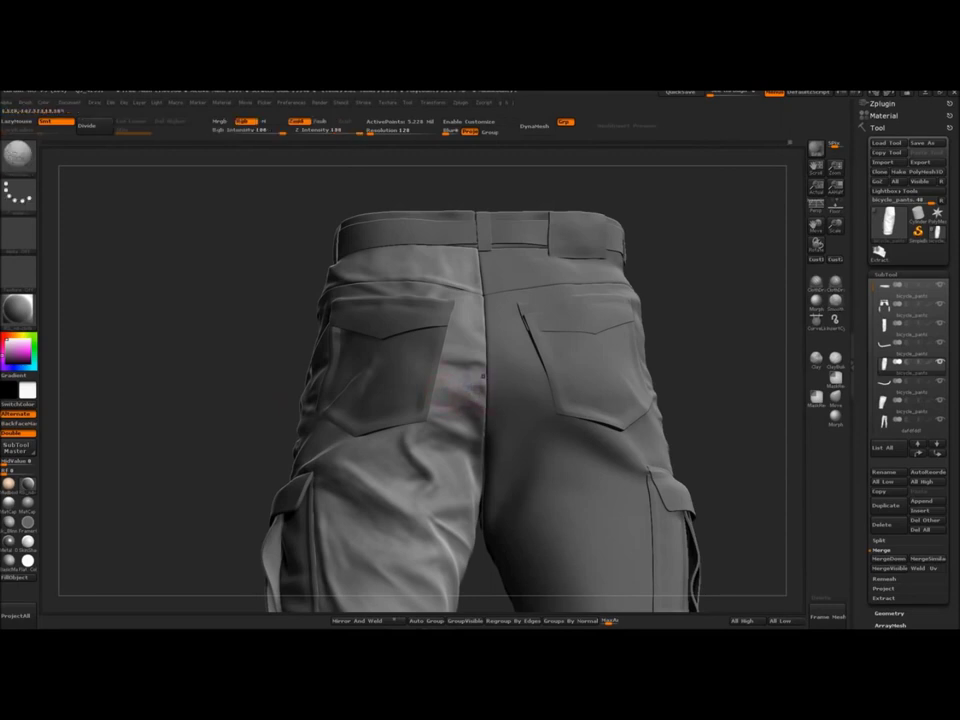
key("ctrl")
mouse_move(424, 400)
right_mouse_down()
mouse_move(484, 369)
mouse_move(600, 420)
mouse_move(448, 366)
right_mouse_up()
left_click_drag(448, 366, 462, 369, "shift")
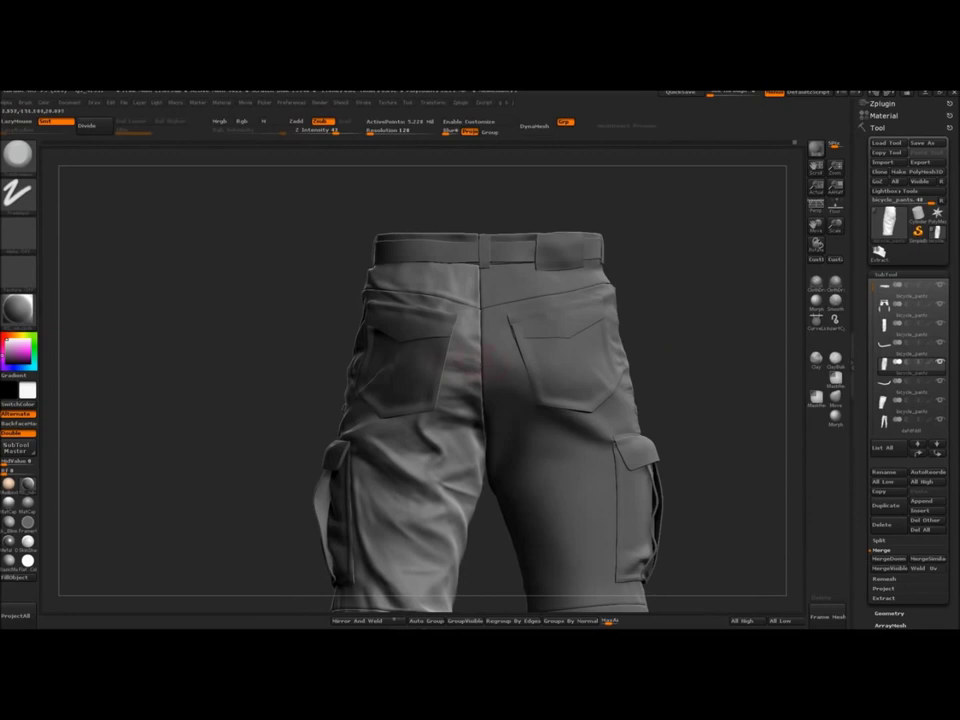
key("ctrl")
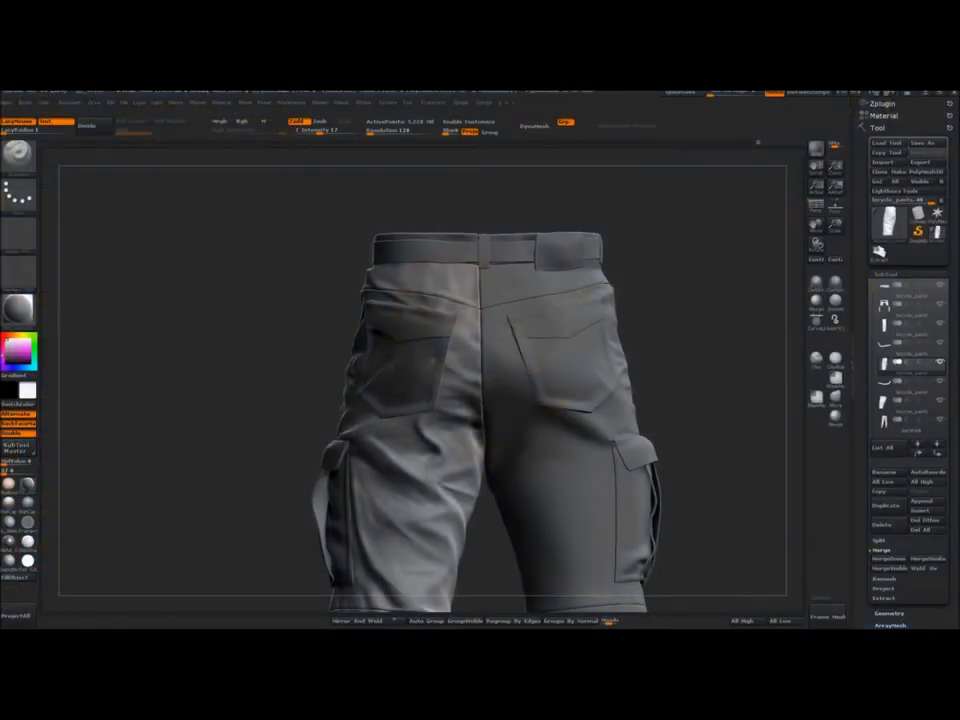
Step: Select the back pockets subtool, soften the pocket surface, and reselect the back leg panel
left_click(432, 360, "alt")
right_click_drag(432, 360, 572, 425)
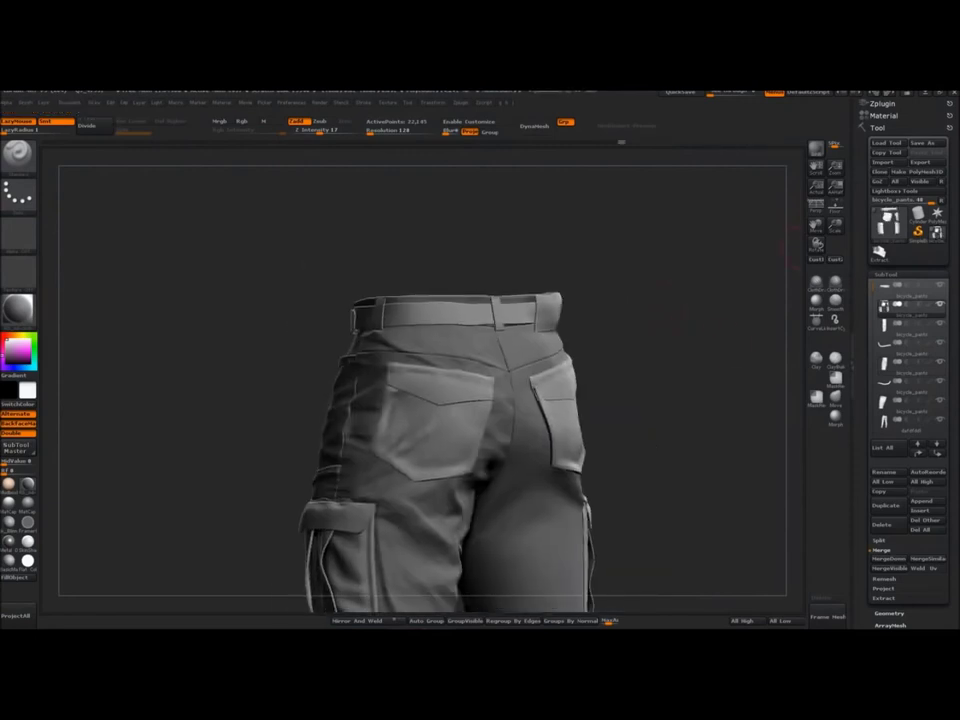
left_click_drag(788, 248, 745, 250)
left_click_drag(440, 428, 500, 426)
mouse_move(745, 300)
left_mouse_down()
mouse_move(690, 290)
mouse_move(690, 245)
left_mouse_up()
left_click_drag(690, 290, 690, 345)
left_click(438, 429, "alt")
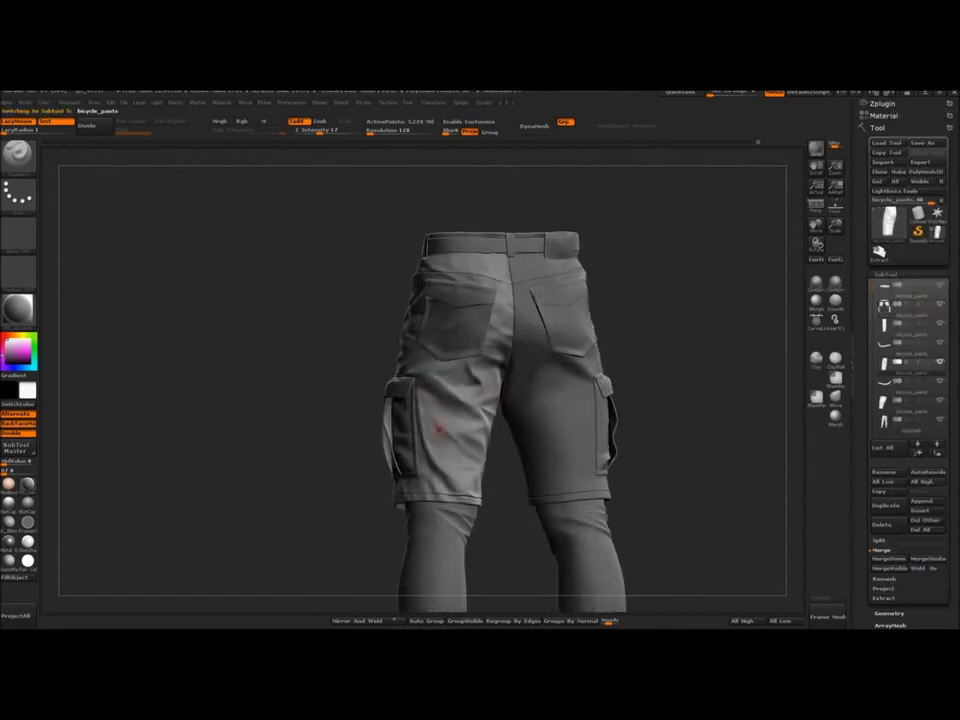
Step: Smooth the folds on the upper thigh just below the back pocket
left_click_drag(360, 345, 315, 345)
left_click_drag(690, 370, 668, 398)
left_click_drag(655, 270, 700, 305)
mouse_move(608, 355)
left_mouse_down()
mouse_move(680, 358)
mouse_move(618, 360)
left_mouse_up()
left_click_drag(438, 402, 428, 396, "shift")
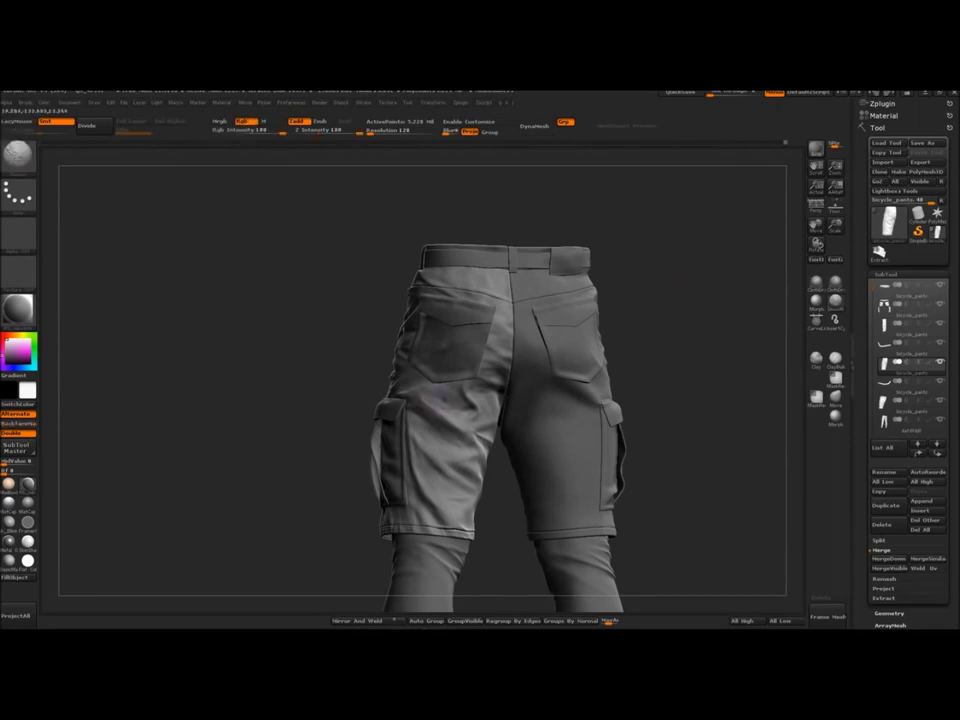
left_click_drag(648, 368, 634, 367)
mouse_move(634, 367)
left_mouse_down("alt")
mouse_move(585, 349)
mouse_move(632, 350)
mouse_move(580, 350)
mouse_move(618, 352)
mouse_move(590, 352)
left_mouse_up("alt")
Step: Repeat the last stroke with an adjusted brush size and smooth the cloth between the back and cargo pockets
key("1")
key("2")
key("s")
left_click_drag(395, 396, 392, 390, "shift")
mouse_move(625, 440)
left_mouse_down("alt")
mouse_move(622, 385)
mouse_move(625, 438)
left_mouse_up("alt")
Step: Deepen the crease running from the back pocket's lower corner to the crotch and smooth the cloth under it
right_click_drag(495, 483, 495, 532, "ctrl")
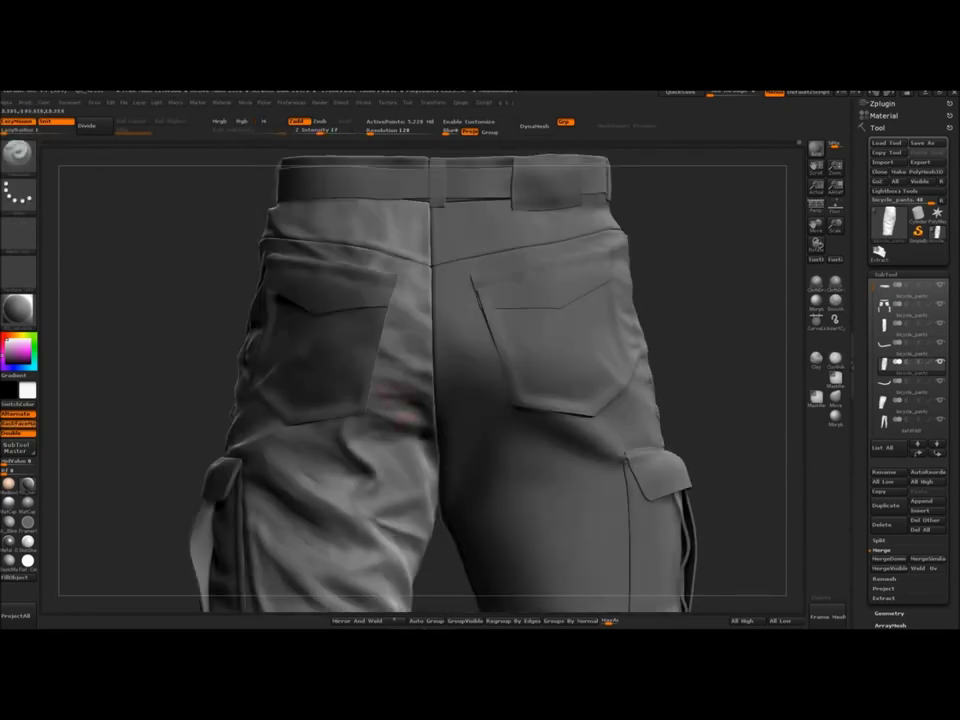
key("s")
left_click_drag(386, 392, 388, 398, "shift")
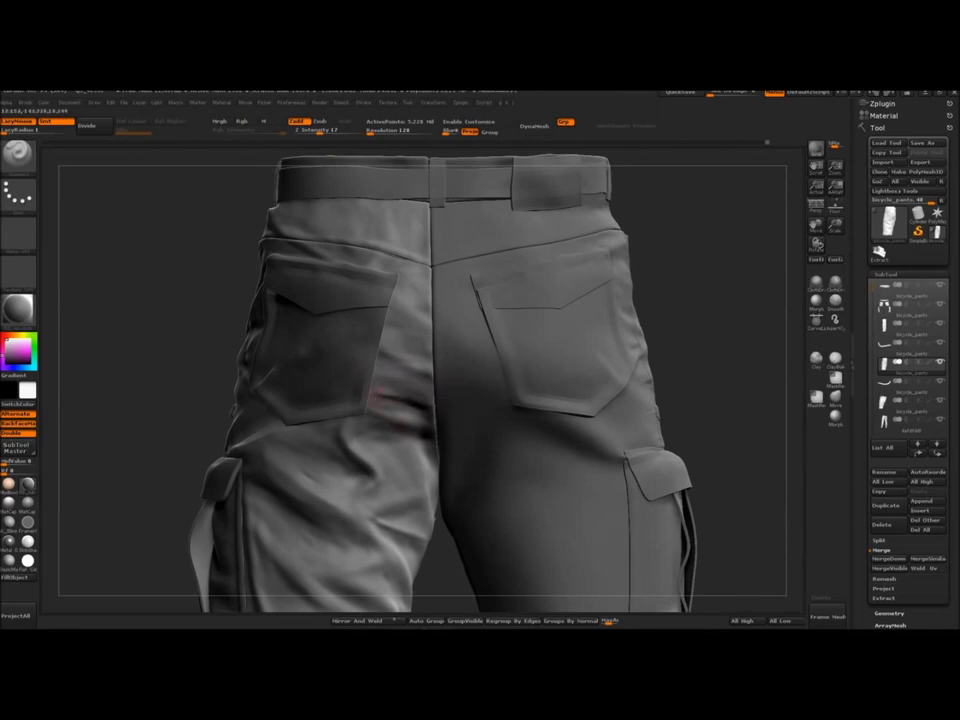
right_click_drag(385, 396, 385, 385, "ctrl")
right_click_drag(385, 385, 430, 375)
left_click_drag(404, 396, 413, 407)
mouse_move(430, 400)
right_mouse_down()
mouse_move(392, 407)
mouse_move(394, 462)
right_mouse_up()
left_click_drag(411, 474, 396, 439, "shift")
Step: Sculpt a fold on the side of the hip above the cargo pocket
right_click_drag(396, 439, 428, 490)
mouse_move(428, 490)
right_mouse_down("ctrl")
mouse_move(425, 475)
mouse_move(478, 452)
mouse_move(440, 436)
mouse_move(430, 455)
mouse_move(450, 455)
right_mouse_up("ctrl")
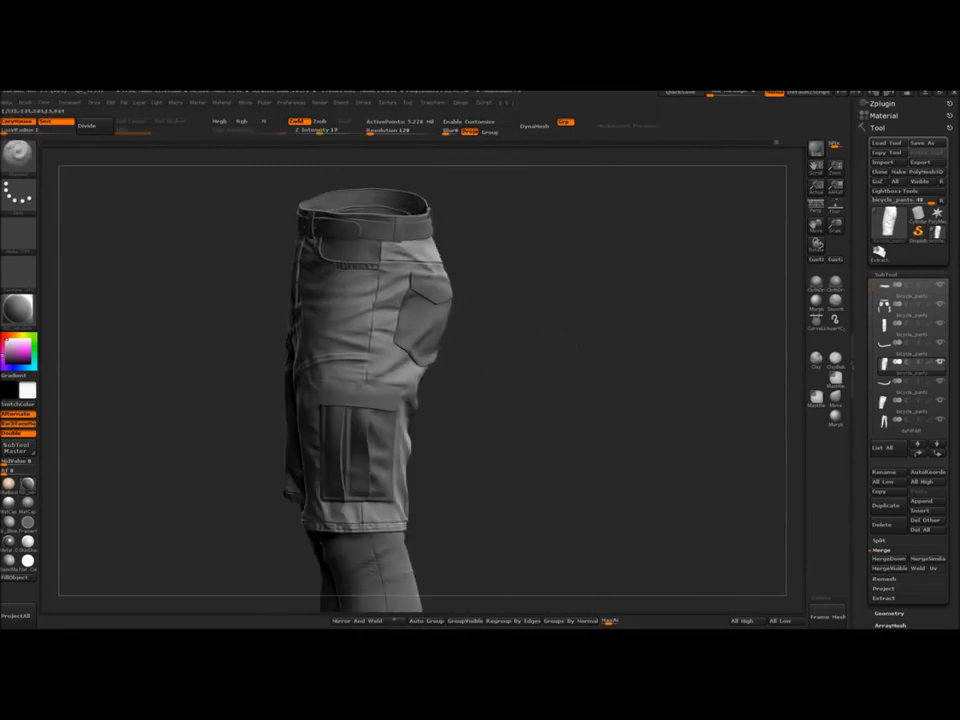
right_click_drag(425, 400, 428, 425, "ctrl")
left_click_drag(379, 347, 350, 354)
right_click_drag(398, 336, 365, 328)
right_click_drag(572, 345, 575, 300, "ctrl")
Step: Select the leg panel on the thigh, smooth its uneven area, and sculpt a short fold there
right_click_drag(500, 430, 655, 380)
mouse_move(655, 380)
right_mouse_down("ctrl")
mouse_move(655, 424)
mouse_move(570, 415)
mouse_move(530, 365)
mouse_move(466, 470)
mouse_move(600, 450)
mouse_move(515, 440)
mouse_move(500, 450)
right_mouse_up("ctrl")
left_click(465, 488, "alt")
left_click_drag(500, 445, 491, 465, "shift")
right_click_drag(491, 465, 430, 420)
mouse_move(540, 510)
right_mouse_down()
mouse_move(563, 456)
mouse_move(540, 480)
right_mouse_up()
left_click_drag(535, 467, 510, 476)
Step: Sculpt further short folds on the leg panel and smooth them into the surrounding cloth
mouse_move(500, 476)
right_mouse_down()
mouse_move(480, 560)
mouse_move(503, 375)
right_mouse_up()
left_click_drag(503, 369, 508, 384)
left_click_drag(565, 356, 608, 364)
mouse_move(612, 368)
right_mouse_down()
mouse_move(430, 470)
mouse_move(583, 386)
right_mouse_up()
left_click_drag(585, 395, 604, 478, "shift")
mouse_move(604, 478)
right_mouse_down()
mouse_move(594, 444)
mouse_move(592, 470)
right_mouse_up()
left_click_drag(591, 470, 602, 456, "shift")
Step: Select the front leg panel and mask everything on it except the hem band
mouse_move(347, 439)
right_mouse_down()
mouse_move(340, 530)
mouse_move(390, 540)
right_mouse_up()
left_click(455, 430, "alt")
right_click_drag(440, 430, 445, 462, "ctrl")
key("s")
left_click(546, 418, "alt")
mouse_move(546, 418)
right_mouse_down("alt")
mouse_move(310, 424)
mouse_move(487, 478)
right_mouse_up("alt")
key("s")
left_click(488, 478, "ctrl+shift")
left_click(632, 488, "ctrl")
left_click(632, 488, "ctrl+shift")
left_click(632, 488, "ctrl")
Step: Toggle backface masking, then sculpt and smooth small dents along the front hem band up to the inner seam
mouse_move(472, 472)
left_mouse_down("shift")
mouse_move(434, 466)
mouse_move(461, 463)
left_mouse_up("shift")
left_click(18, 423)
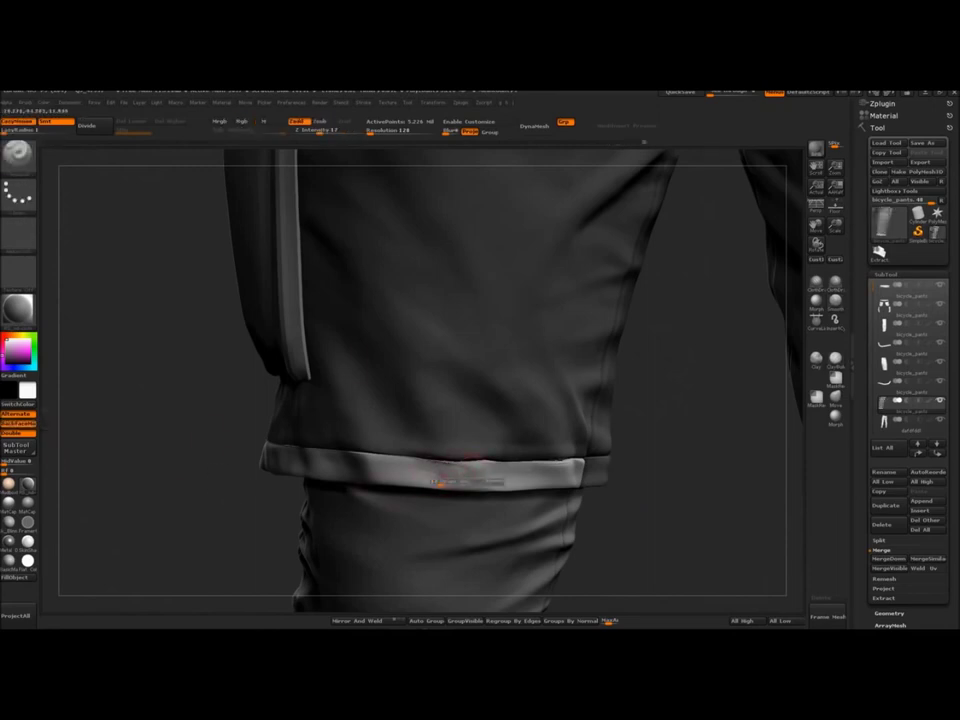
left_click_drag(643, 503, 560, 490)
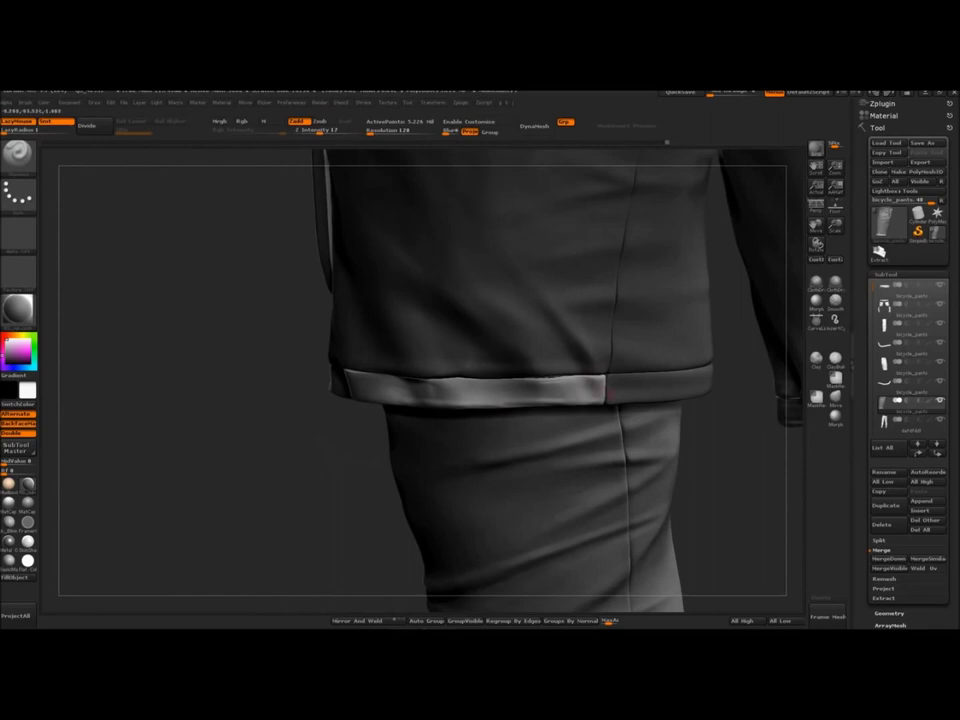
mouse_move(605, 378)
left_mouse_down()
mouse_move(540, 377)
mouse_move(583, 381)
mouse_move(506, 405)
mouse_move(568, 400)
left_mouse_up()
right_click_drag(515, 393, 678, 417)
left_click_drag(525, 398, 557, 417, "shift")
Step: Adjust the hem band's end at the outer side seam below the cargo pocket with the Move brush
right_click_drag(540, 415, 538, 330, "ctrl")
right_click_drag(500, 380, 640, 385)
right_click_drag(520, 350, 520, 430, "ctrl")
right_click_drag(450, 400, 500, 398)
mouse_move(450, 405)
left_mouse_down()
mouse_move(478, 407)
mouse_move(437, 409)
left_mouse_up()
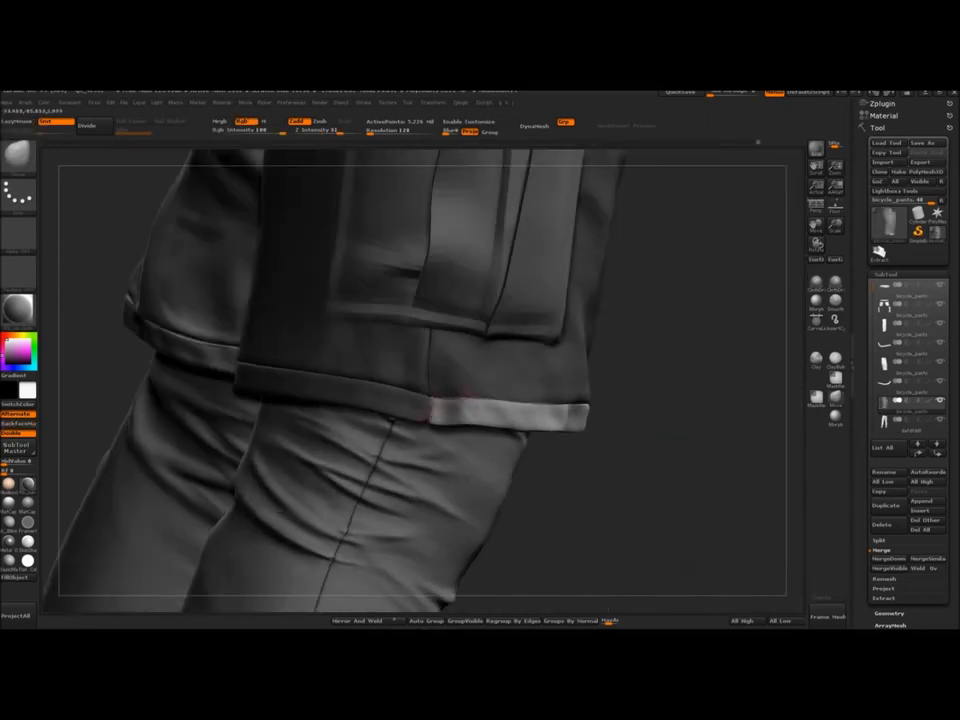
right_click_drag(455, 405, 478, 430)
left_click_drag(464, 412, 480, 415)
Step: Push the hem band into an uneven outline around the front of the leg
mouse_move(480, 425)
right_mouse_down()
mouse_move(470, 395)
mouse_move(330, 398)
right_mouse_up()
left_click_drag(560, 417, 618, 419)
mouse_move(680, 415)
right_mouse_down()
mouse_move(562, 406)
mouse_move(610, 400)
right_mouse_up()
left_click_drag(512, 418, 528, 420)
right_click_drag(653, 394, 760, 400)
left_click_drag(345, 417, 421, 425)
Step: Resize the brush, finish adjusting the hem band's edge, and reselect the back leg panel
right_click_drag(470, 440, 460, 400, "ctrl")
key("s")
left_click_drag(420, 411, 424, 411)
left_click_drag(420, 402, 450, 412)
mouse_move(530, 415)
right_mouse_down()
mouse_move(440, 425)
mouse_move(622, 420)
mouse_move(600, 470)
right_mouse_up()
left_click(358, 459, "alt")
right_click_drag(355, 456, 330, 450)
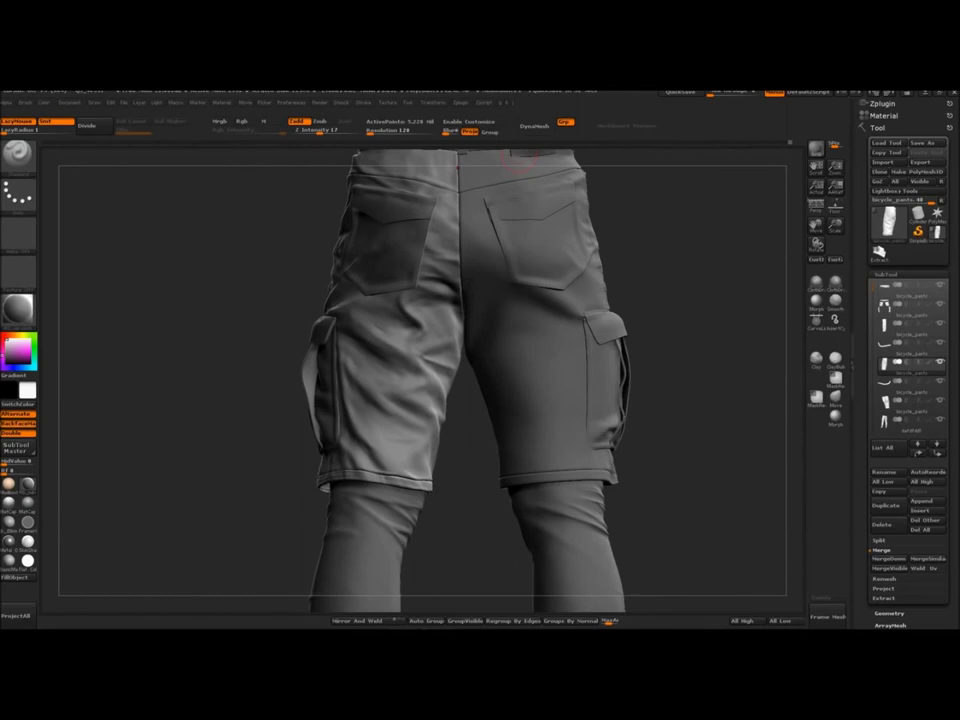
Step: Save the tool over the existing file and select the leggings subtool under the shorts
right_click_drag(522, 160, 585, 447, "ctrl")
key("ctrl+shift+t")
key("Return")
key("y")
right_click_drag(609, 411, 655, 292, "alt")
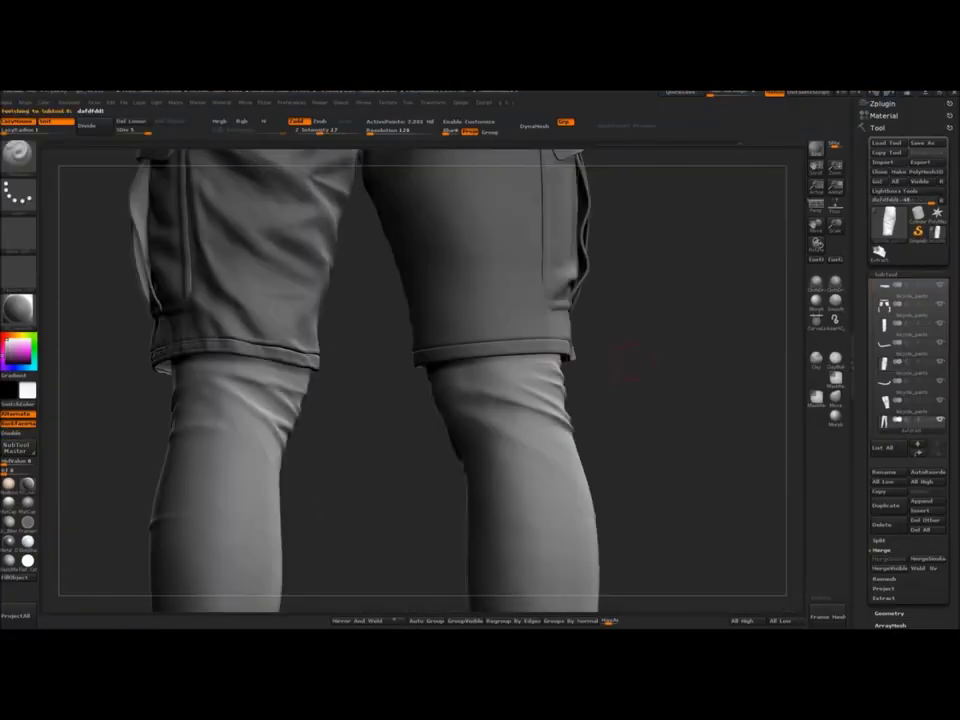
Step: Reselect the back leg panel of the shorts and check the cargo pants reference photo
right_click_drag(462, 420, 480, 420)
left_click_drag(484, 416, 458, 436)
mouse_move(620, 440)
right_mouse_down("ctrl")
mouse_move(620, 300)
mouse_move(620, 440)
right_mouse_up("ctrl")
left_click(462, 425, "alt")
right_click_drag(664, 346, 648, 402, "alt")
key("alt+Tab")
scroll(927, 350, "up", 1)
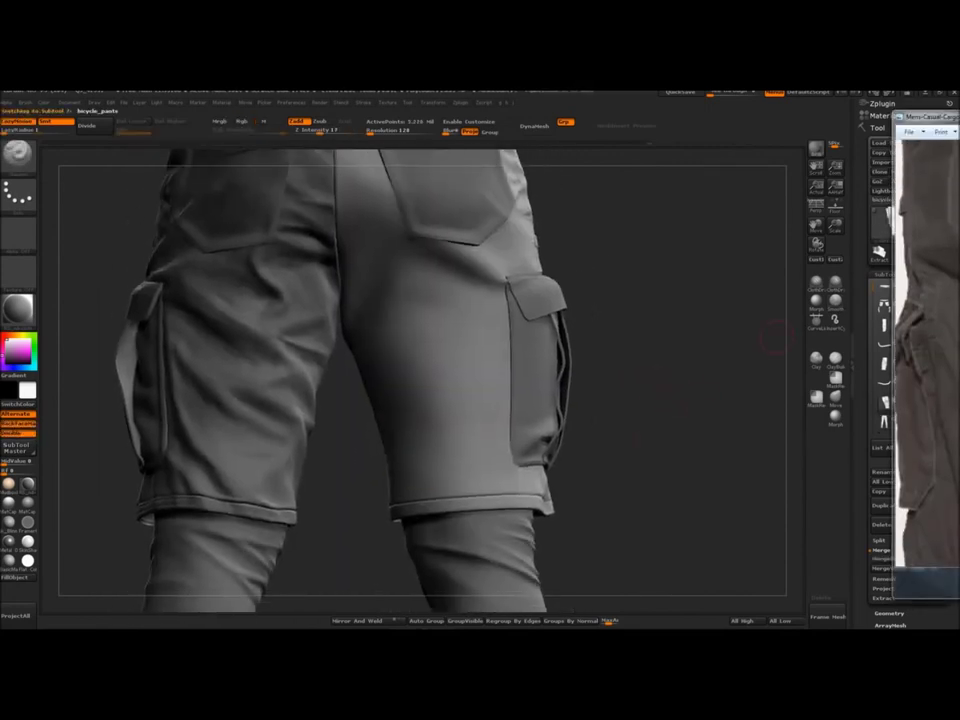
Step: Sculpt the first fold across the back of the thigh, from the crotch seam to the cargo pocket
left_click_drag(700, 345, 775, 453, "alt")
left_click_drag(608, 412, 504, 354)
left_click_drag(690, 350, 729, 362, "alt")
left_click_drag(480, 326, 562, 370)
mouse_move(700, 350)
left_mouse_down("alt")
mouse_move(737, 353)
mouse_move(709, 312)
left_mouse_up("alt")
left_click_drag(578, 358, 620, 378)
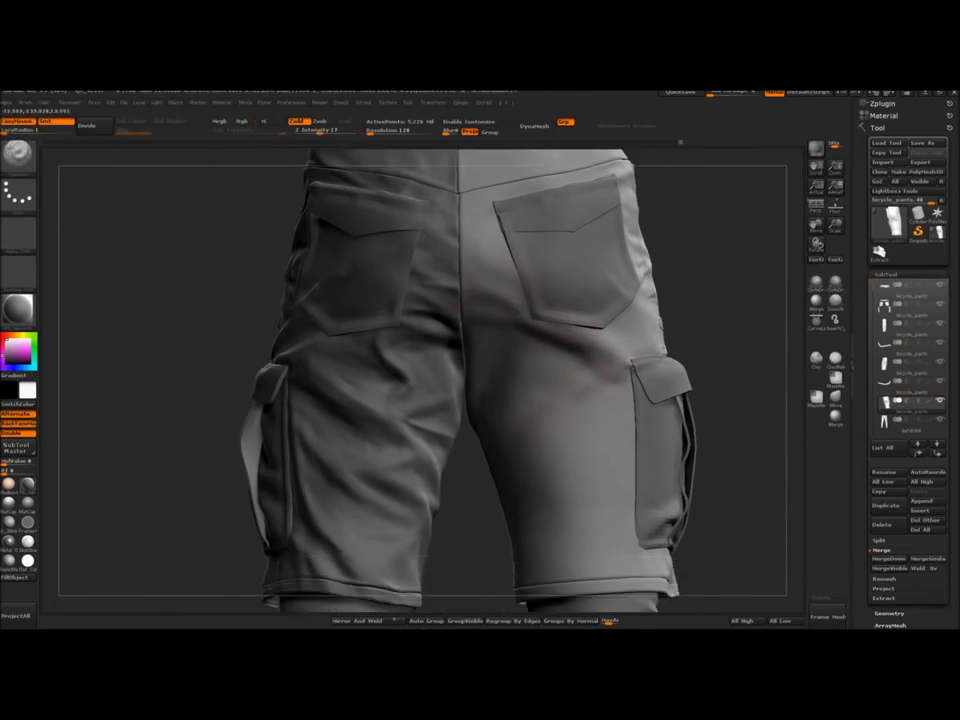
Step: Reconstruct the lower subdivision levels of the back leg panel down to its coarsest level
left_click_drag(720, 350, 683, 341, "alt")
left_click_drag(740, 370, 782, 447)
left_click_drag(955, 447, 955, 378)
left_click(889, 544)
left_click(901, 471)
left_click(901, 471)
left_click(901, 471)
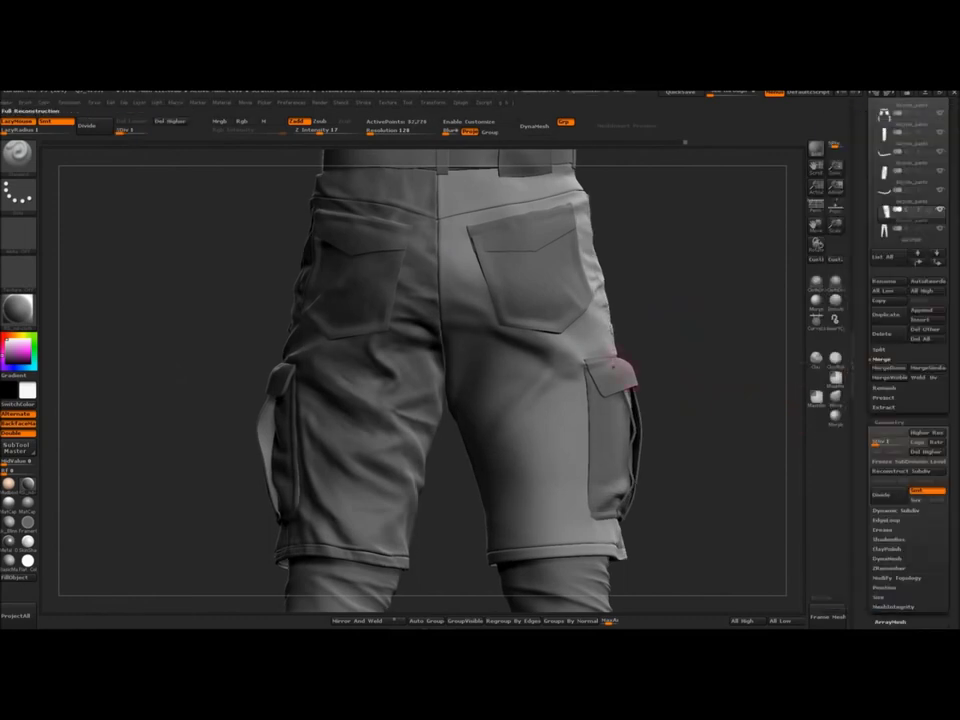
Step: Sculpt broad diagonal folds on the upper thigh between the cargo pocket flap and the inner seam
mouse_move(654, 354)
left_mouse_down()
mouse_move(708, 354)
mouse_move(648, 358)
mouse_move(534, 412)
left_mouse_up()
mouse_move(598, 362)
left_mouse_down()
mouse_move(548, 402)
mouse_move(600, 345)
left_mouse_up()
left_click_drag(660, 342, 694, 336)
mouse_move(522, 368)
left_mouse_down()
mouse_move(490, 406)
mouse_move(500, 392)
left_mouse_up()
mouse_move(684, 352)
left_mouse_down()
mouse_move(690, 386)
mouse_move(664, 392)
left_mouse_up()
left_click_drag(516, 410, 494, 428)
left_click_drag(660, 412, 688, 412)
left_click_drag(508, 437, 492, 422)
mouse_move(672, 410)
left_mouse_down()
mouse_move(686, 398)
mouse_move(662, 410)
left_mouse_up()
left_click_drag(538, 424, 500, 432)
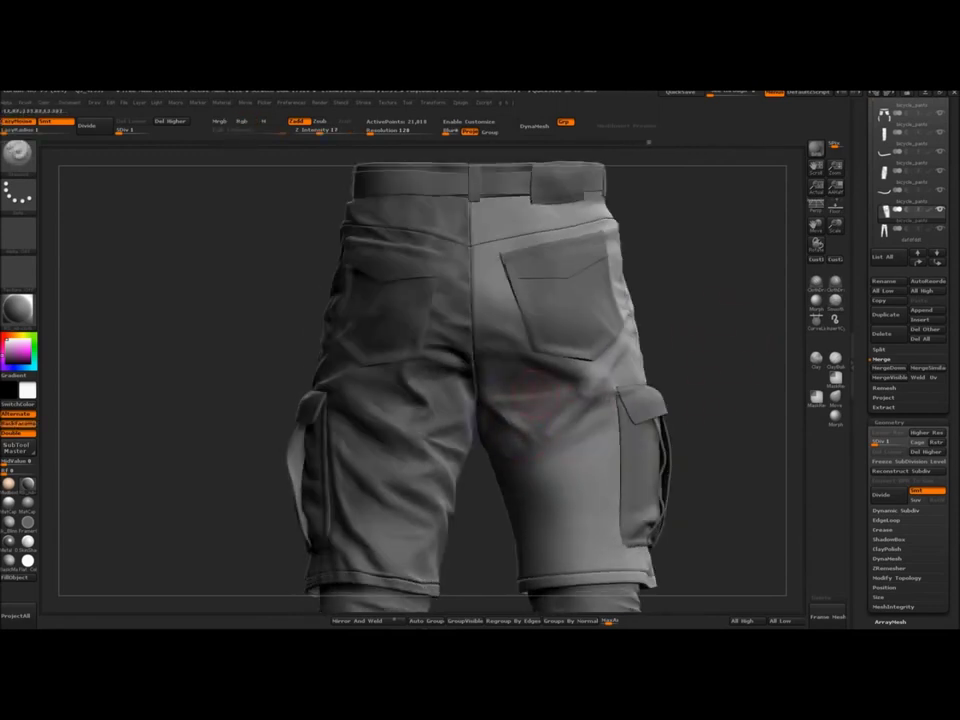
Step: Deepen the horizontal fold under the back pocket and smooth its end near the cargo pocket flap
left_click_drag(604, 378, 500, 376)
mouse_move(700, 420)
left_mouse_down()
mouse_move(755, 410)
mouse_move(700, 420)
left_mouse_up()
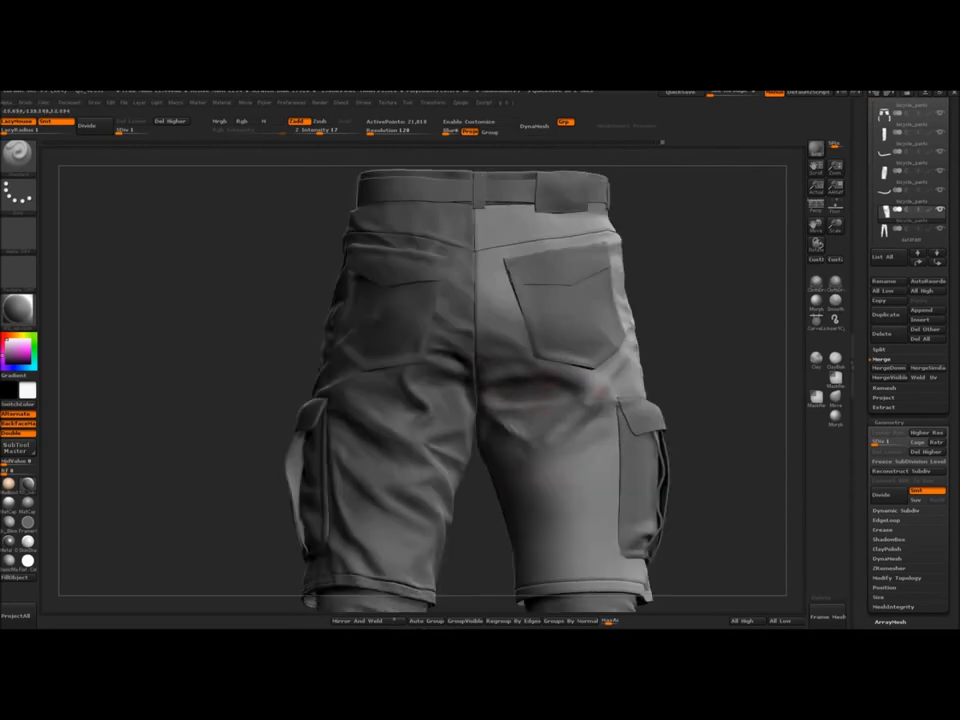
key("ctrl+s")
left_click_drag(700, 360, 730, 320)
left_click_drag(590, 355, 605, 362, "shift")
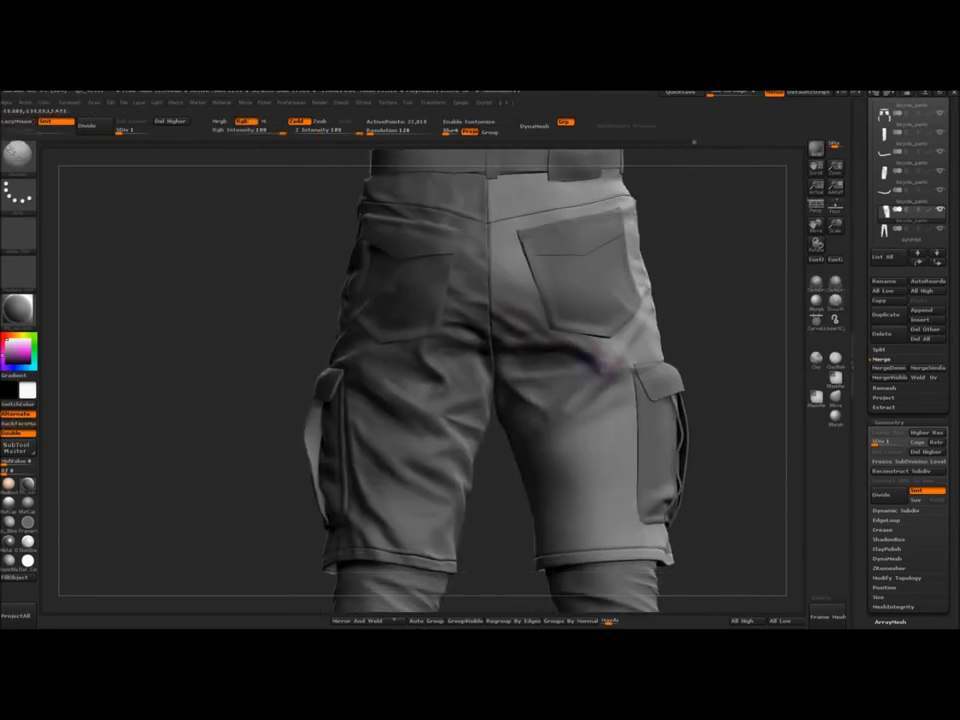
left_click_drag(724, 400, 730, 364, "alt")
left_click_drag(590, 365, 561, 381, "shift")
mouse_move(700, 400)
left_mouse_down()
mouse_move(752, 398)
mouse_move(724, 400)
left_mouse_up()
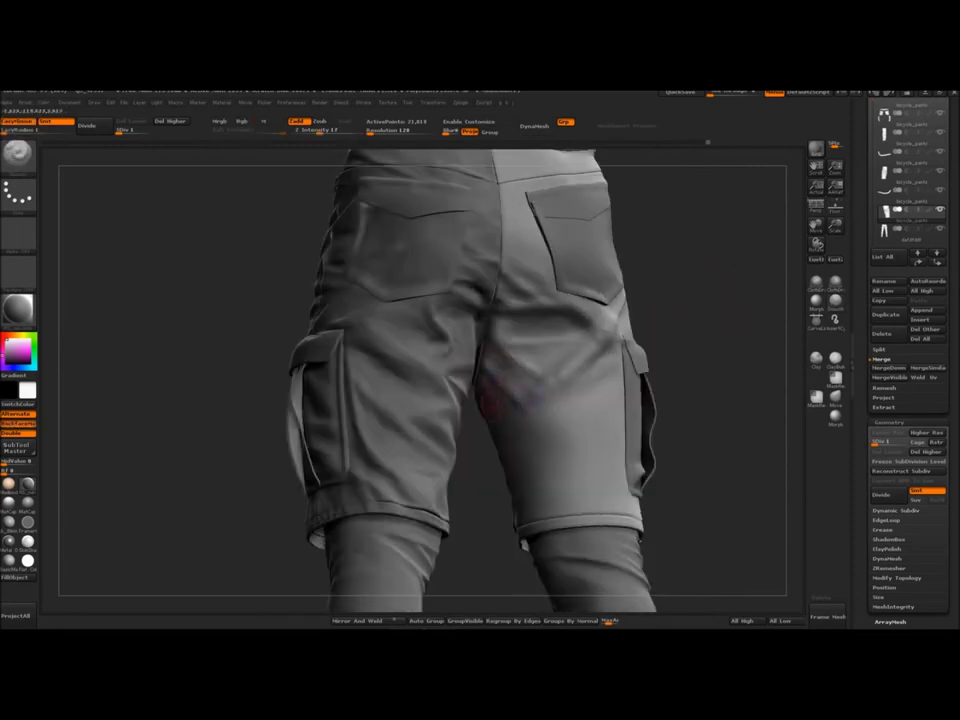
Step: Resize the brush, sculpt a diagonal fold on the inner thigh, and smooth it near the crotch
mouse_move(690, 400)
left_mouse_down()
mouse_move(722, 400)
mouse_move(664, 402)
mouse_move(748, 404)
mouse_move(668, 398)
left_mouse_up()
key("s")
key("s")
left_click_drag(538, 477, 566, 424)
left_click_drag(698, 398, 728, 400)
left_click_drag(537, 412, 516, 426, "shift")
Step: Carve creases along the inner thigh and extend the folds down toward the knee
left_click(506, 409, "alt")
left_click(517, 407, "alt")
mouse_move(716, 401)
left_mouse_down()
mouse_move(684, 400)
mouse_move(714, 400)
left_mouse_up()
mouse_move(528, 418)
left_mouse_down()
mouse_move(548, 440)
mouse_move(556, 436)
left_mouse_up()
left_click_drag(700, 400, 724, 402)
mouse_move(596, 464)
left_mouse_down()
mouse_move(536, 459)
mouse_move(562, 452)
left_mouse_up()
left_click_drag(722, 400, 684, 400)
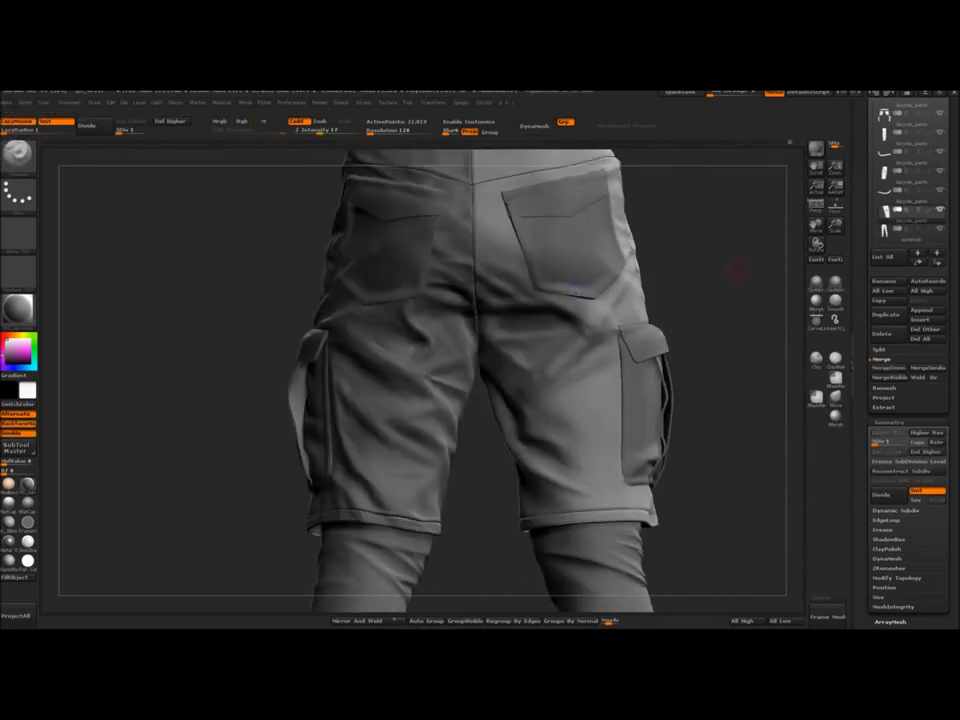
Step: Smooth the inner thigh folds, increase the brush intensity, and sculpt folds across the lower leg above the hem
left_click_drag(738, 271, 675, 273, "alt")
left_click_drag(482, 410, 505, 416, "shift")
key("s")
key("space")
left_click(587, 513)
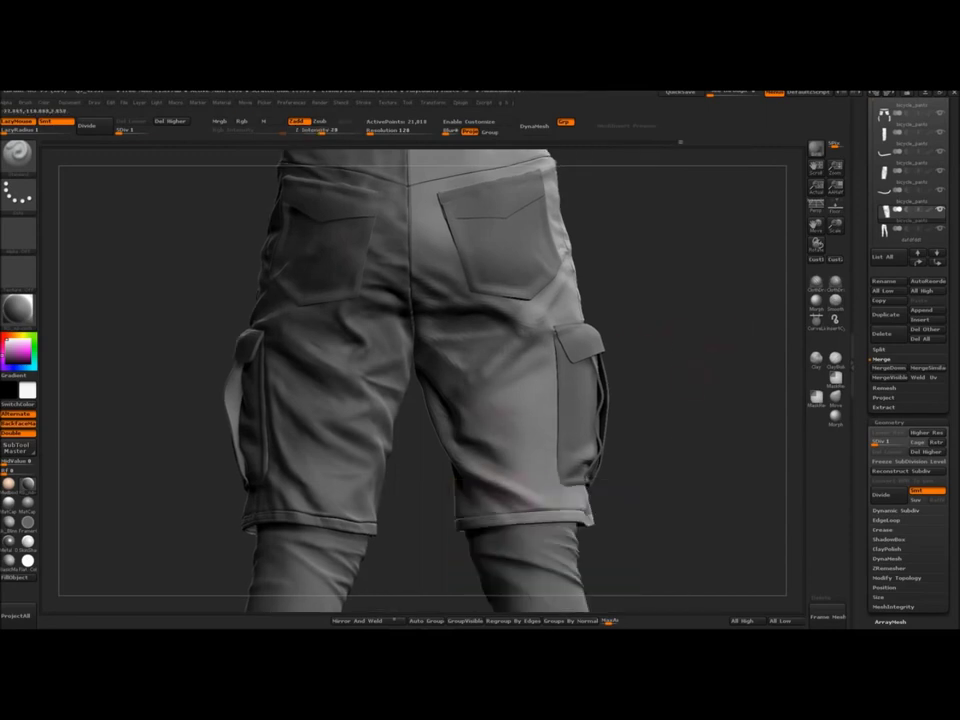
left_click_drag(705, 375, 688, 370)
left_click_drag(522, 503, 564, 500)
left_click_drag(715, 395, 645, 392)
left_click_drag(538, 502, 600, 496)
mouse_move(695, 440)
left_mouse_down()
mouse_move(755, 440)
mouse_move(722, 446)
mouse_move(745, 448)
left_mouse_up()
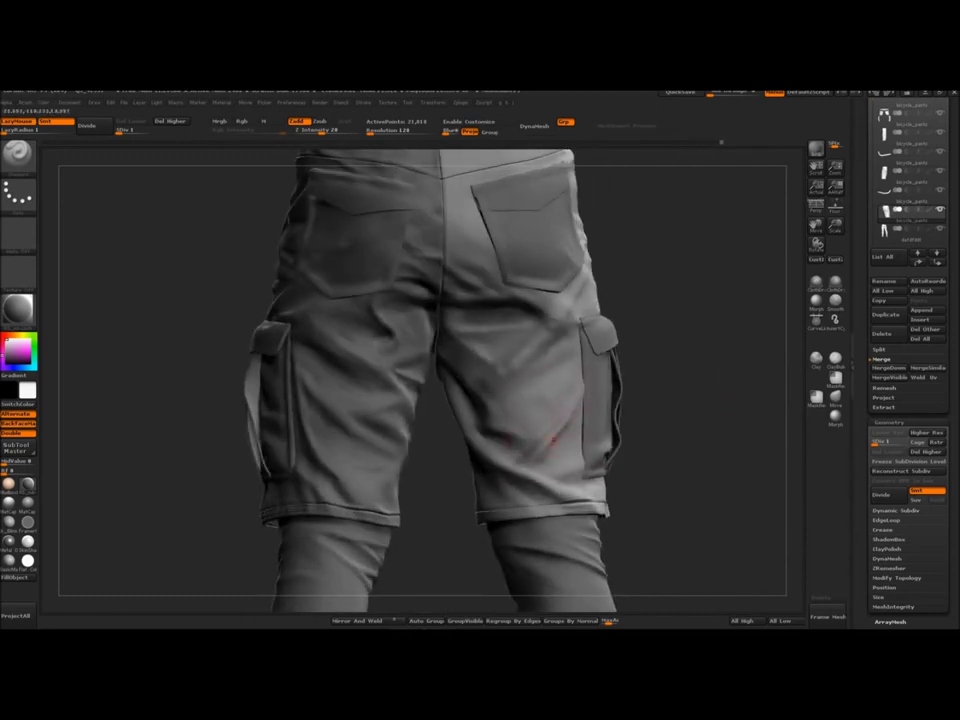
Step: Adjust the brush size and sculpt a diagonal fold across the middle of the back thigh
key("Down")
key("Up")
key("Down")
key("Up")
mouse_move(680, 440)
left_mouse_down("alt")
mouse_move(680, 340)
mouse_move(680, 430)
left_mouse_up("alt")
key("s")
left_click_drag(500, 430, 543, 380)
Step: Smooth the seat folds between the centre seam and the inner edge of the back pocket
left_click_drag(650, 430, 650, 320, "alt")
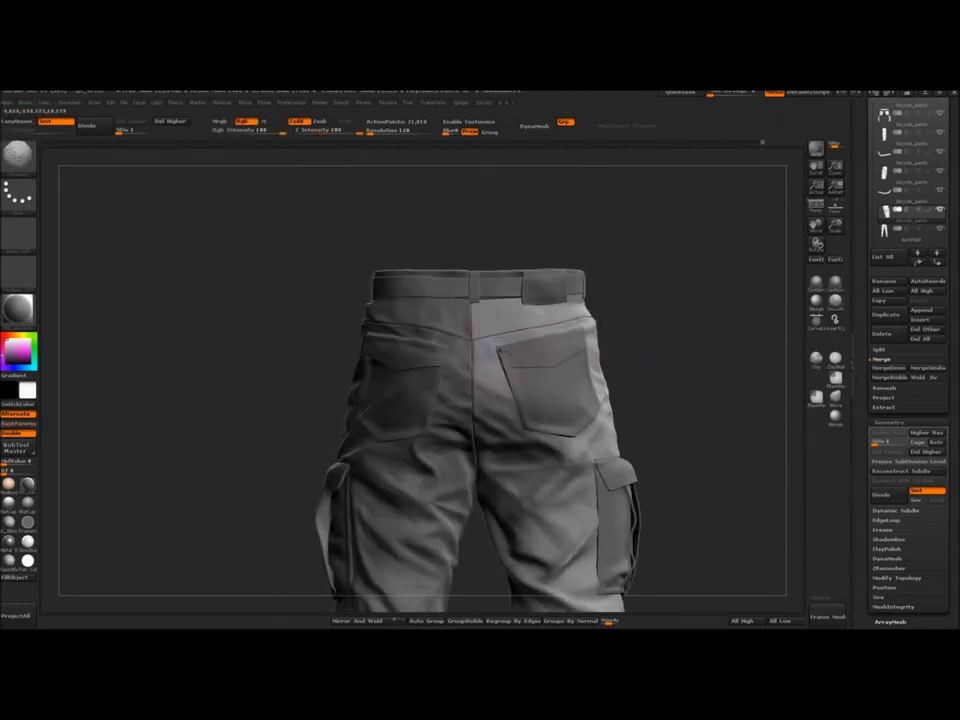
left_click_drag(492, 350, 502, 364, "shift")
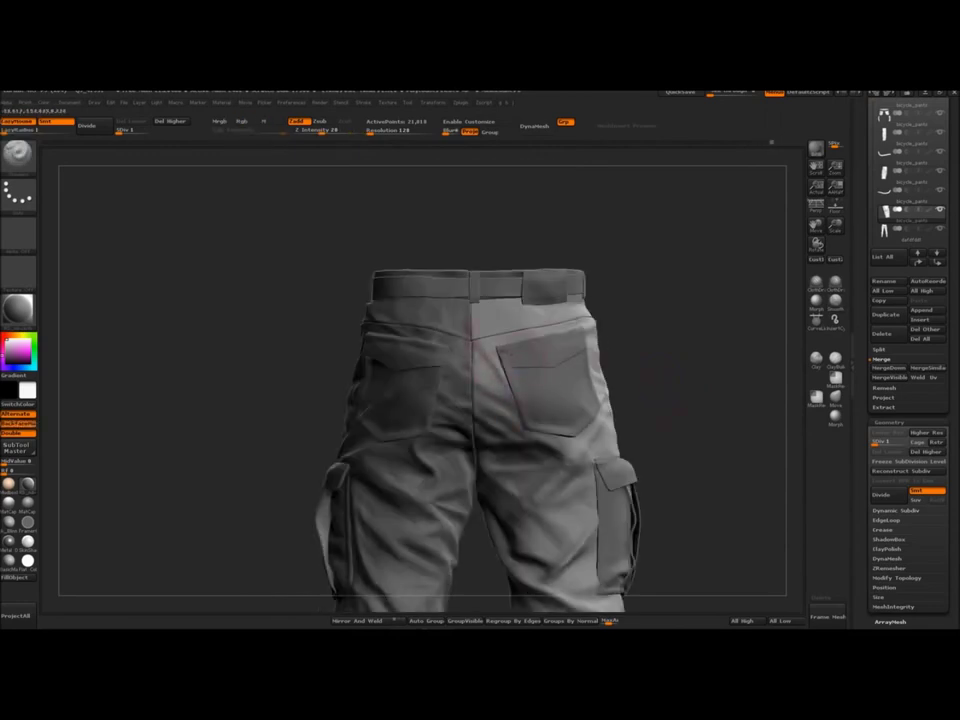
left_click_drag(655, 375, 655, 410, "alt")
left_click_drag(478, 384, 492, 387, "shift")
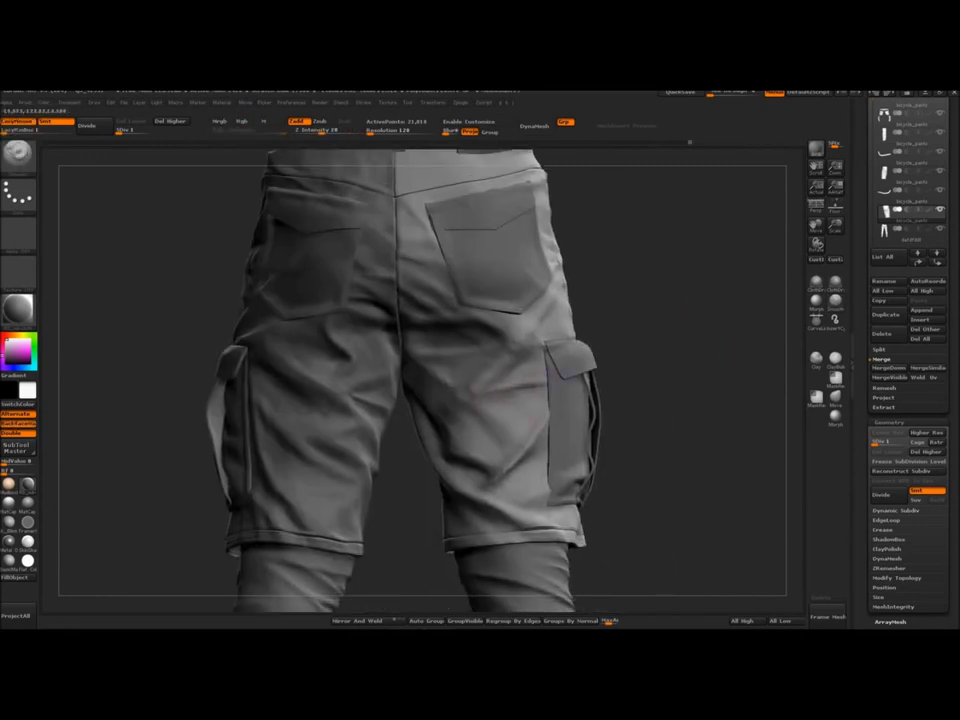
Step: Carve creases across the middle of the back thigh and reduce the brush size near the cargo pocket
mouse_move(655, 390)
left_mouse_down()
mouse_move(610, 390)
mouse_move(695, 392)
mouse_move(655, 390)
left_mouse_up()
left_click(475, 379, "alt")
left_click(475, 379, "alt")
key("f")
key("f")
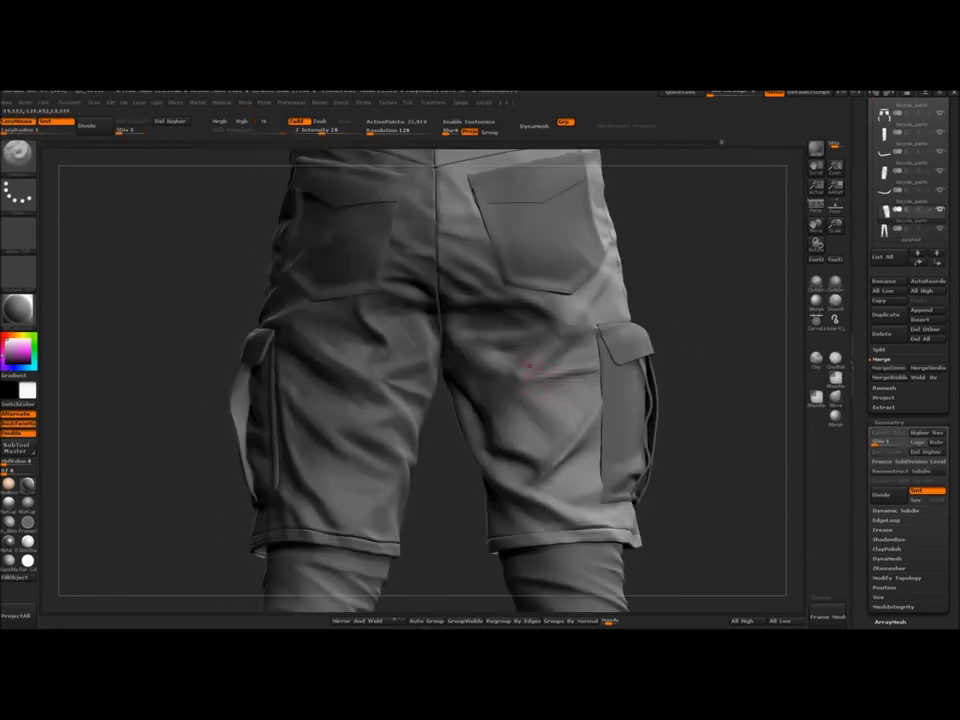
left_click_drag(690, 375, 610, 365)
key("s")
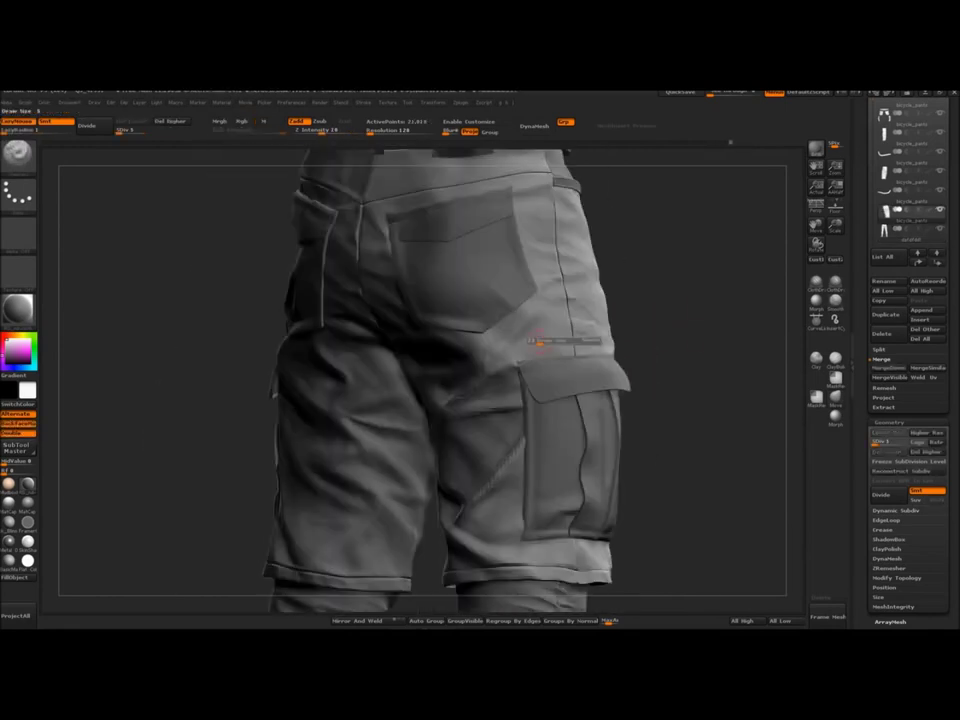
left_click_drag(715, 340, 760, 320)
Step: Raise the back leg panel to subdivision level 5 and switch to the Dam Standard brush
key("d")
left_click_drag(669, 336, 745, 385)
left_click_drag(700, 485, 697, 442, "alt")
key("b")
key("d")
key("s")
Step: Sharpen the folds between the back pocket's lower edge and the cargo pocket flap
mouse_move(697, 442)
left_mouse_down()
mouse_move(728, 442)
mouse_move(688, 445)
left_mouse_up()
left_click(562, 350, "alt")
left_click(545, 333, "alt")
left_click_drag(540, 333, 560, 336)
left_click_drag(680, 345, 640, 348)
left_click_drag(552, 332, 572, 326)
mouse_move(645, 345)
left_mouse_down()
mouse_move(722, 350)
mouse_move(698, 348)
left_mouse_up()
left_click_drag(508, 336, 490, 322)
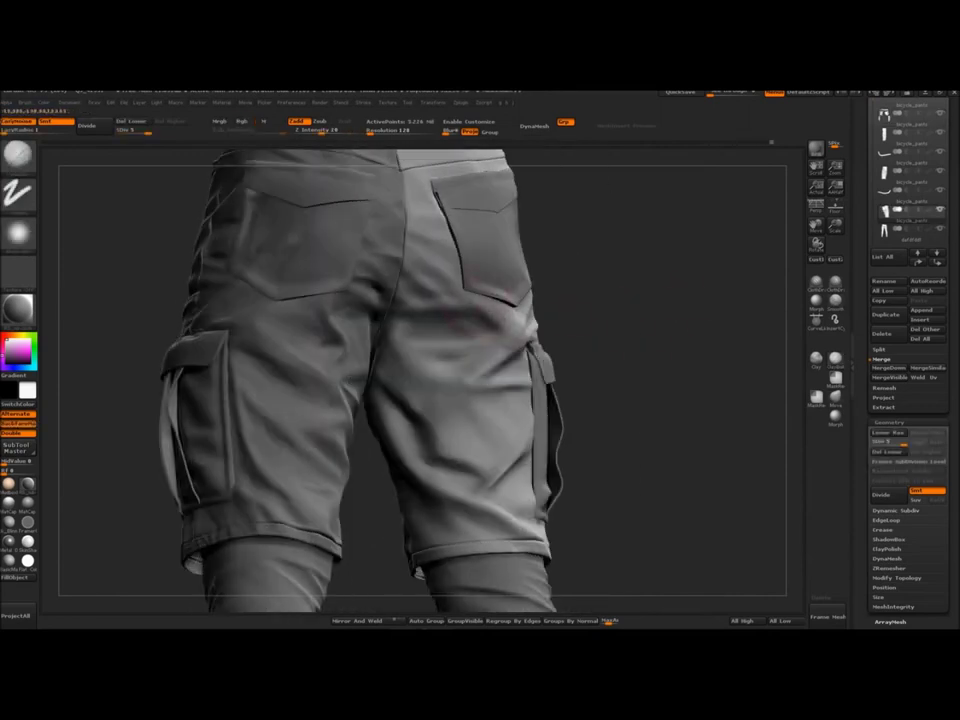
left_click_drag(650, 300, 678, 371, "alt")
mouse_move(446, 350)
left_mouse_down()
mouse_move(432, 358)
mouse_move(448, 338)
left_mouse_up()
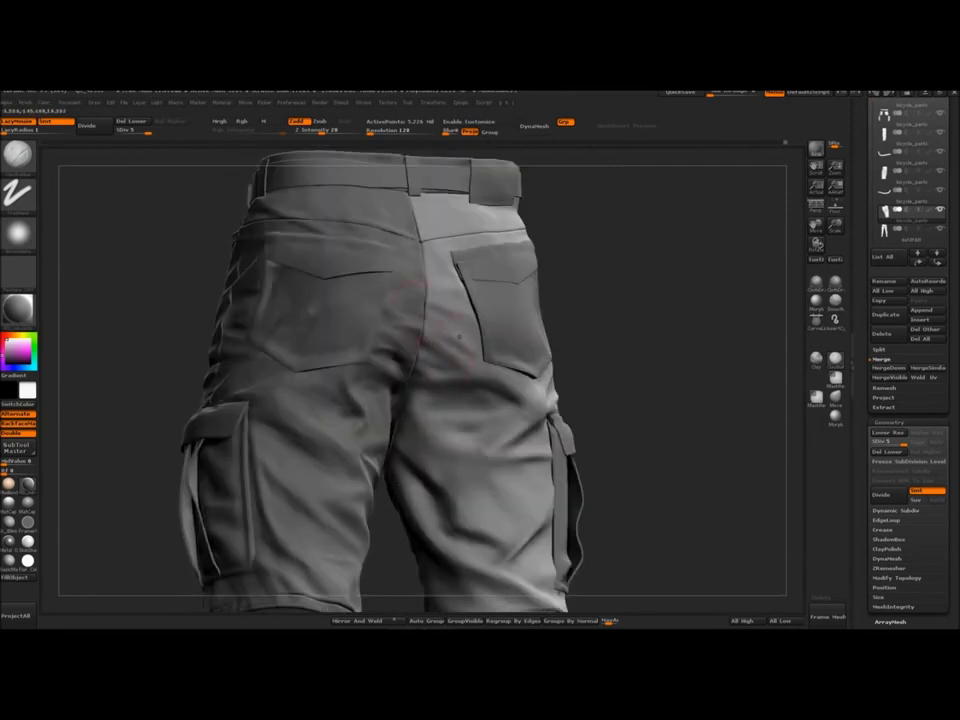
Step: Switch to the Standard brush, then sculpt and smooth the seat folds beside the centre seam and back pocket
left_click_drag(700, 345, 650, 343)
key("b")
key("s")
key("t")
mouse_move(456, 312)
left_mouse_down()
mouse_move(438, 324)
mouse_move(450, 314)
left_mouse_up()
right_click_drag(450, 314, 462, 338, "ctrl")
left_click_drag(462, 336, 456, 372, "shift")
left_click_drag(627, 330, 680, 298)
right_click_drag(660, 340, 650, 300, "ctrl")
left_click_drag(488, 360, 480, 366)
Step: Build up the fold directly beneath the back pocket and smooth it toward the crotch
right_click_drag(640, 320, 650, 370, "ctrl")
key("b")
key("c")
key("b")
mouse_move(498, 374)
left_mouse_down()
mouse_move(502, 390)
mouse_move(506, 372)
left_mouse_up()
left_click_drag(640, 325, 610, 380)
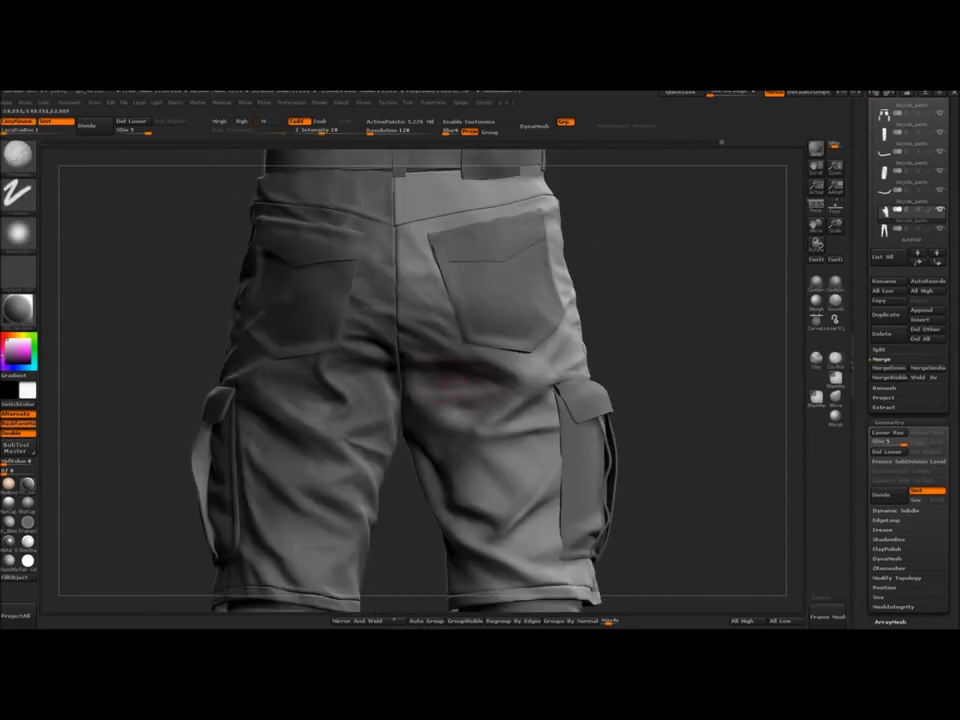
right_click_drag(440, 383, 438, 422, "ctrl")
left_click_drag(438, 422, 430, 410, "shift")
mouse_move(430, 410)
right_mouse_down()
mouse_move(468, 385)
mouse_move(418, 403)
right_mouse_up()
Step: Resize the brush and smooth the upper thigh fold beside the crotch seam
key("s")
mouse_move(630, 270)
left_mouse_down()
mouse_move(649, 294)
mouse_move(655, 350)
left_mouse_up()
key("s")
left_click_drag(436, 390, 455, 385, "shift")
mouse_move(452, 384)
right_mouse_down()
mouse_move(464, 370)
mouse_move(450, 360)
mouse_move(478, 402)
mouse_move(460, 350)
right_mouse_up()
mouse_move(460, 350)
right_mouse_down()
mouse_move(475, 352)
mouse_move(478, 385)
right_mouse_up()
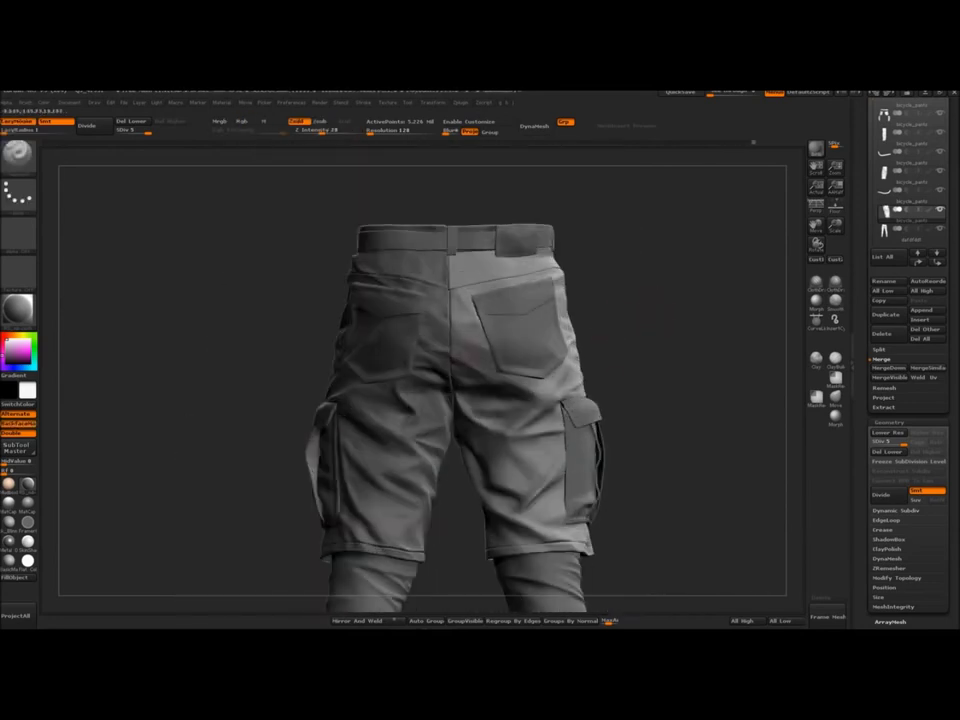
Step: Finish smoothing the fold at the crotch seam and start saving the tool as bicycle_pants.ztl
left_click_drag(450, 380, 458, 388, "shift")
right_click_drag(458, 388, 452, 355, "ctrl")
right_click_drag(452, 355, 680, 365)
right_click_drag(680, 365, 685, 400, "ctrl")
key("ctrl+shift+t")
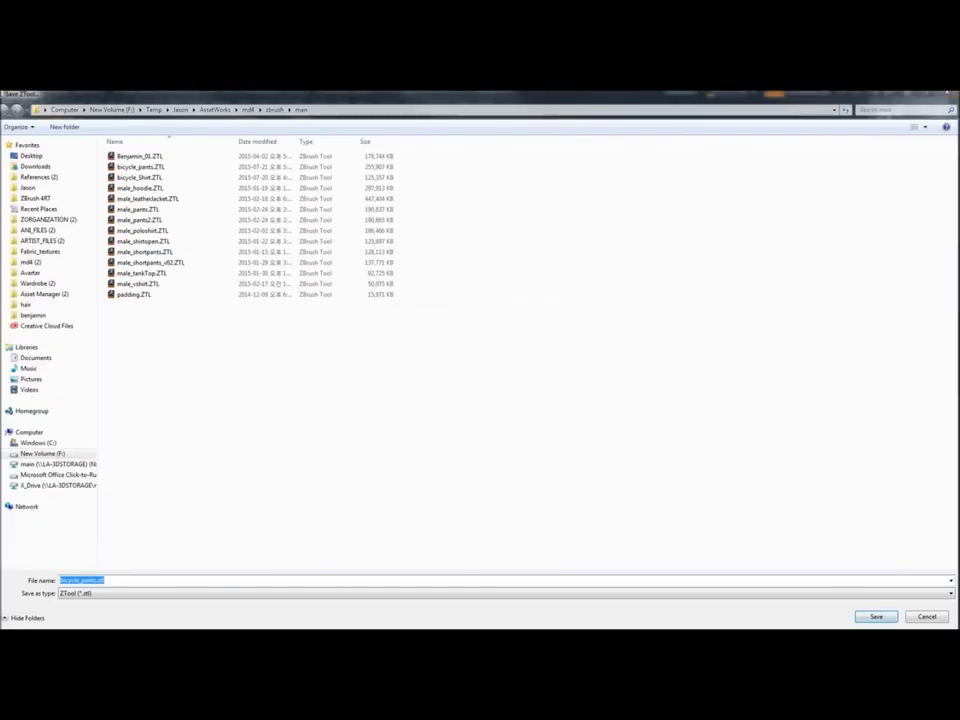